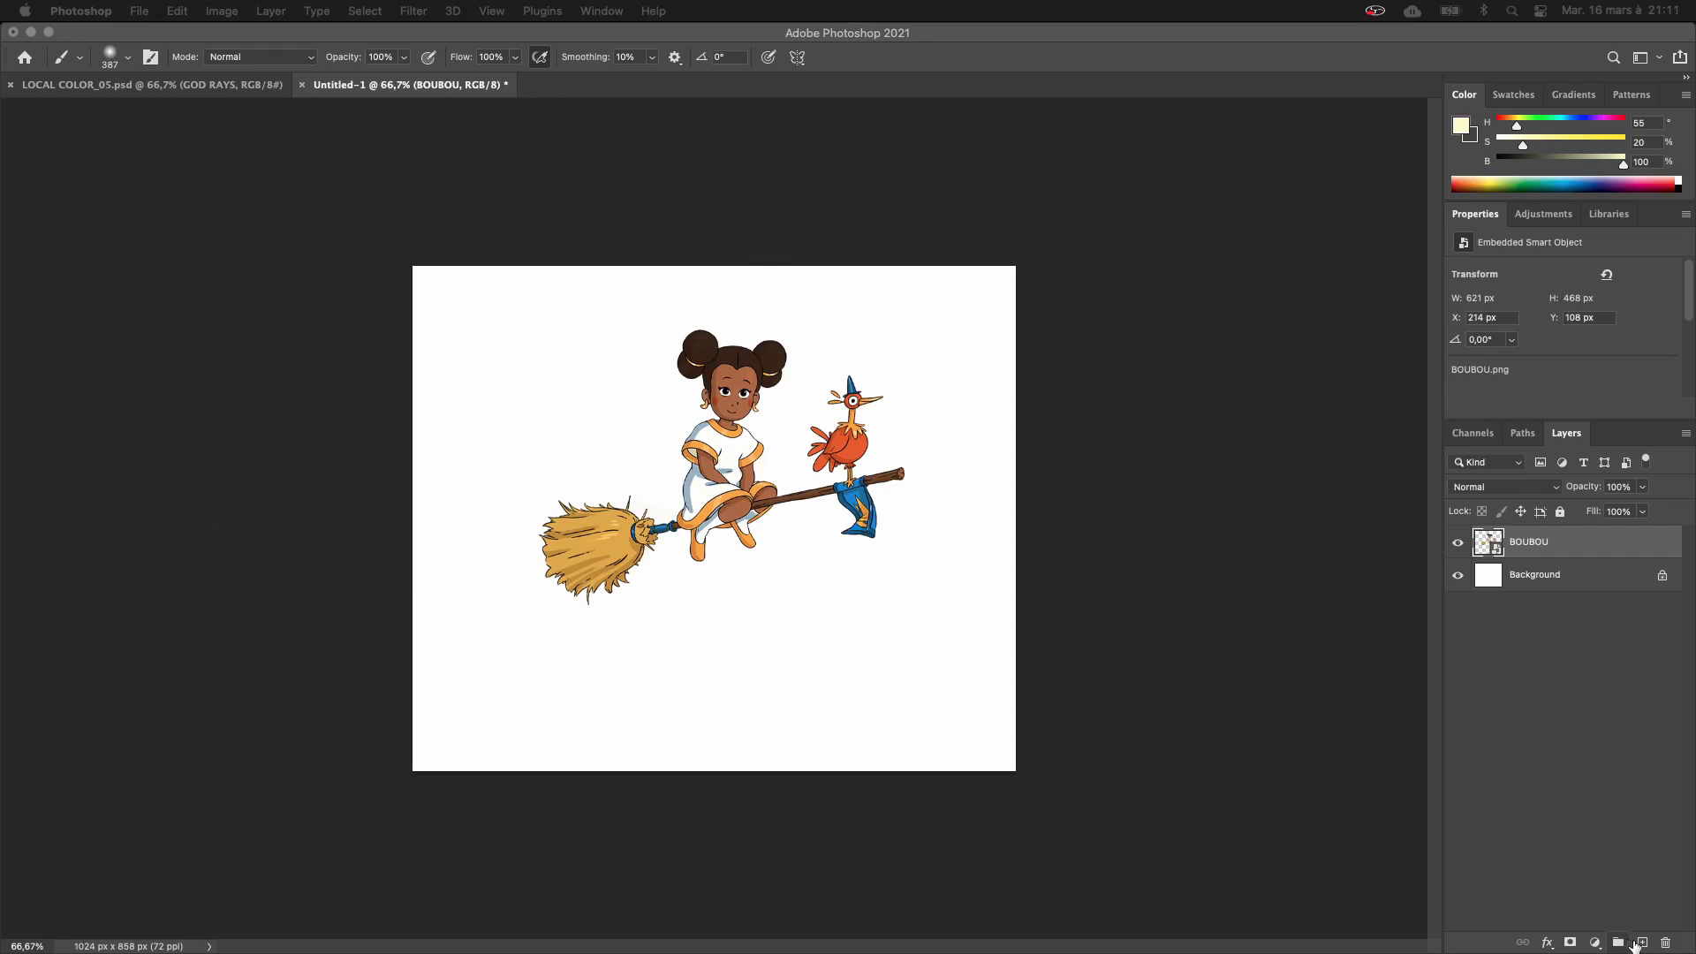
# Add a new layer above BOUBOU and squash the soft brush tip into a flat ellipse about 194 px wide.
pyautogui.rightClick(785, 390)
pyautogui.write('532')
pyautogui.press('Return')
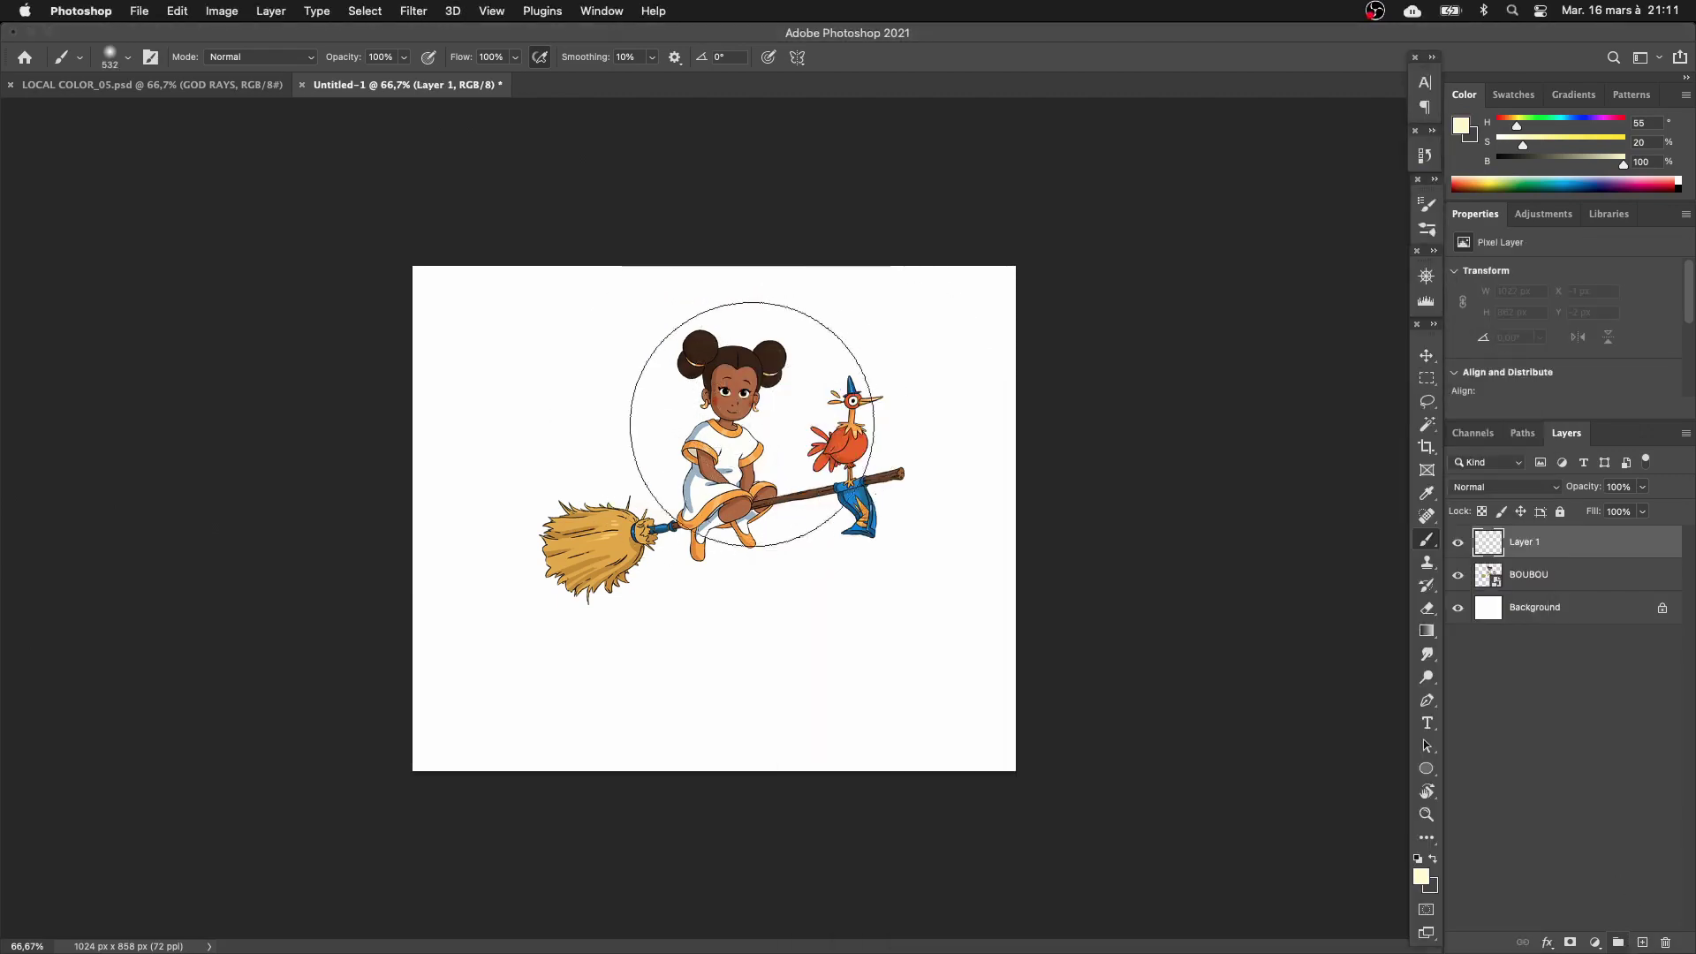
pyautogui.rightClick(778, 422)
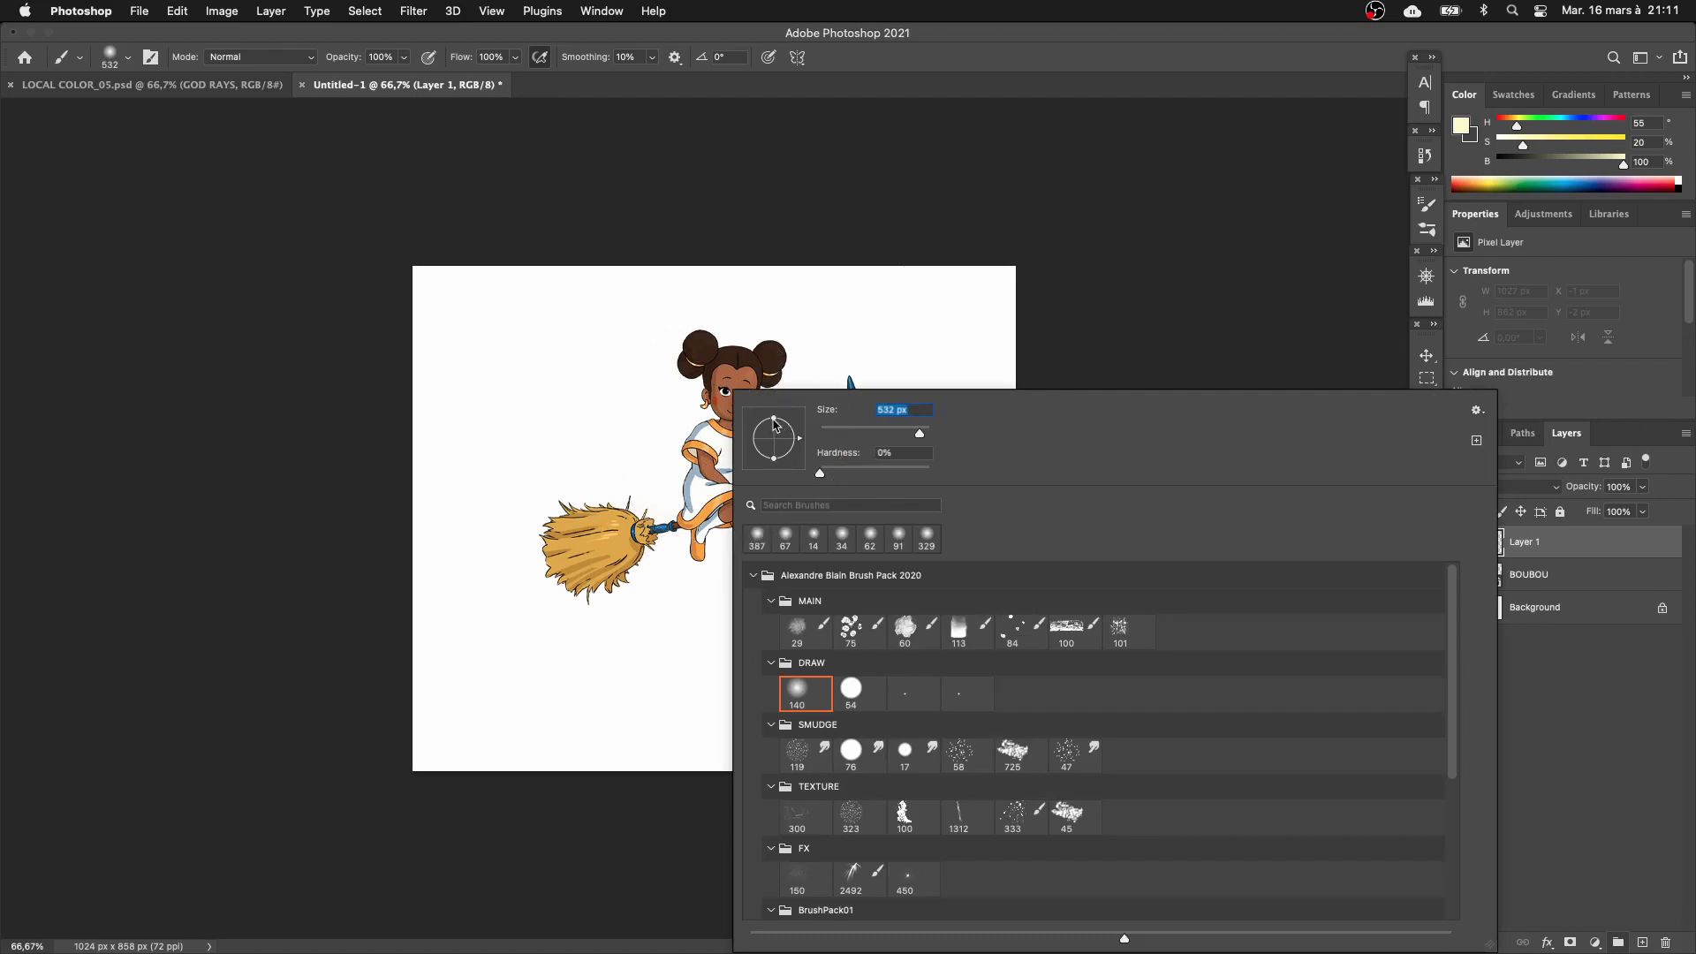
pyautogui.moveTo(776, 422); pyautogui.dragTo(778, 438)
pyautogui.moveTo(833, 330); pyautogui.dragTo(795, 295)
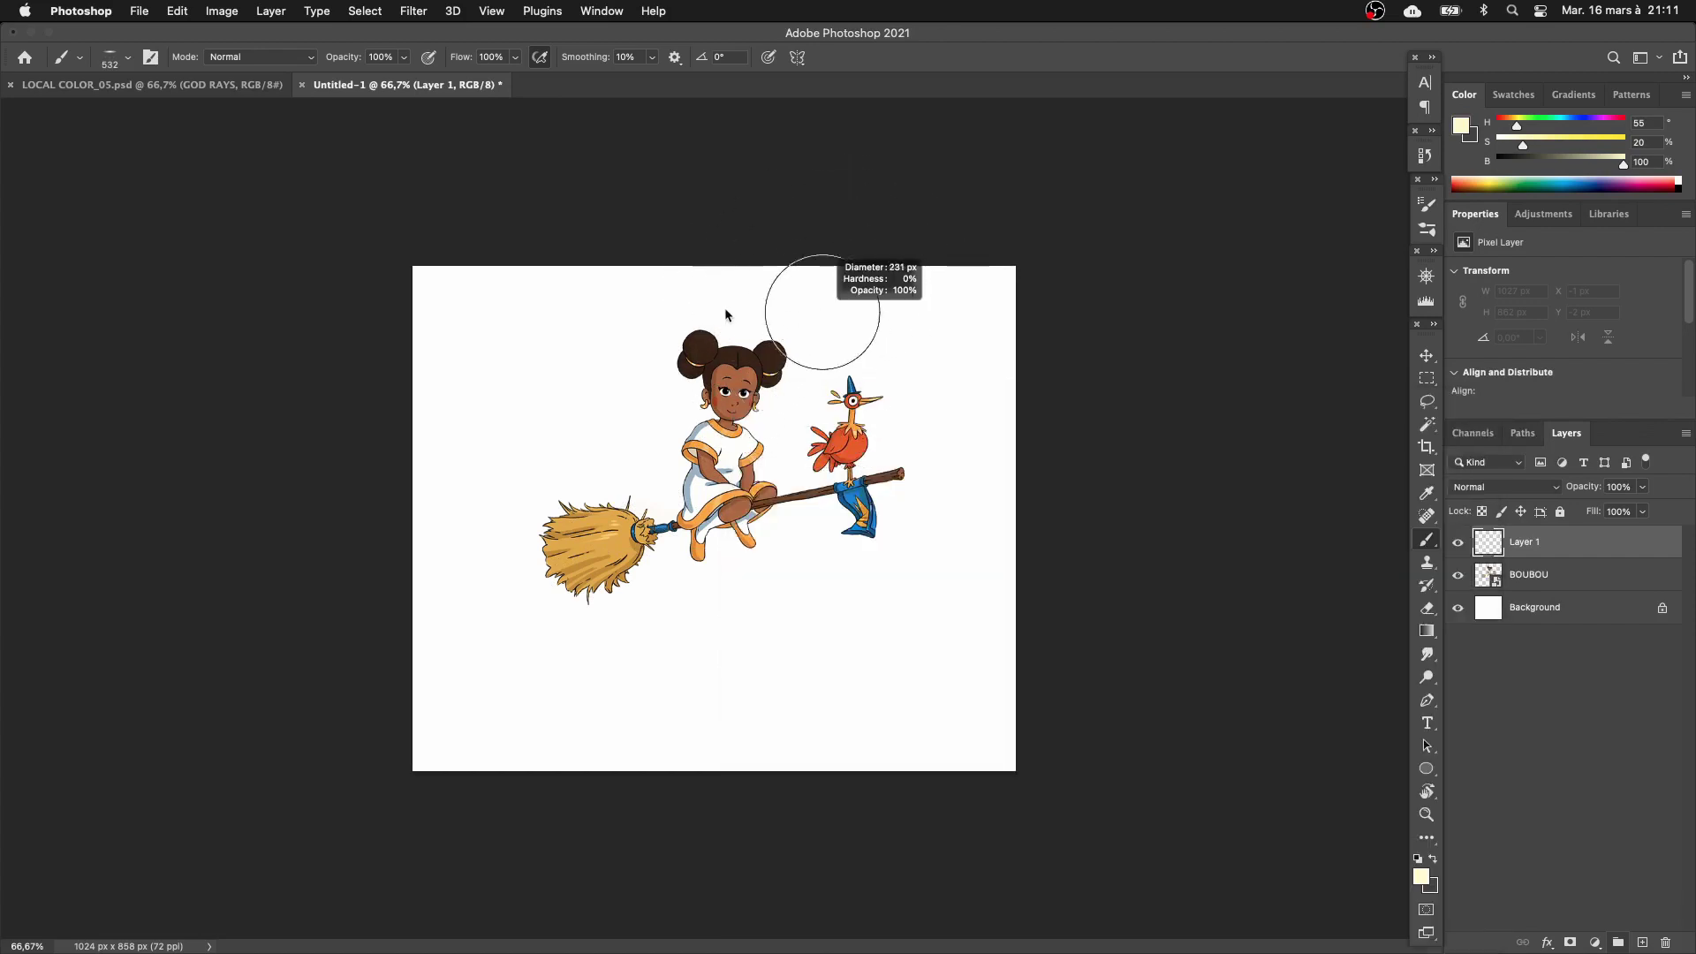
# Paint a flat ground shadow about 857 px wide in pale blue-grey (H 199, S 8, B 86) and move it up closer to the broom.
pyautogui.moveTo(1610, 163); pyautogui.dragTo(1561, 162)
pyautogui.moveTo(1523, 143); pyautogui.dragTo(1568, 128)
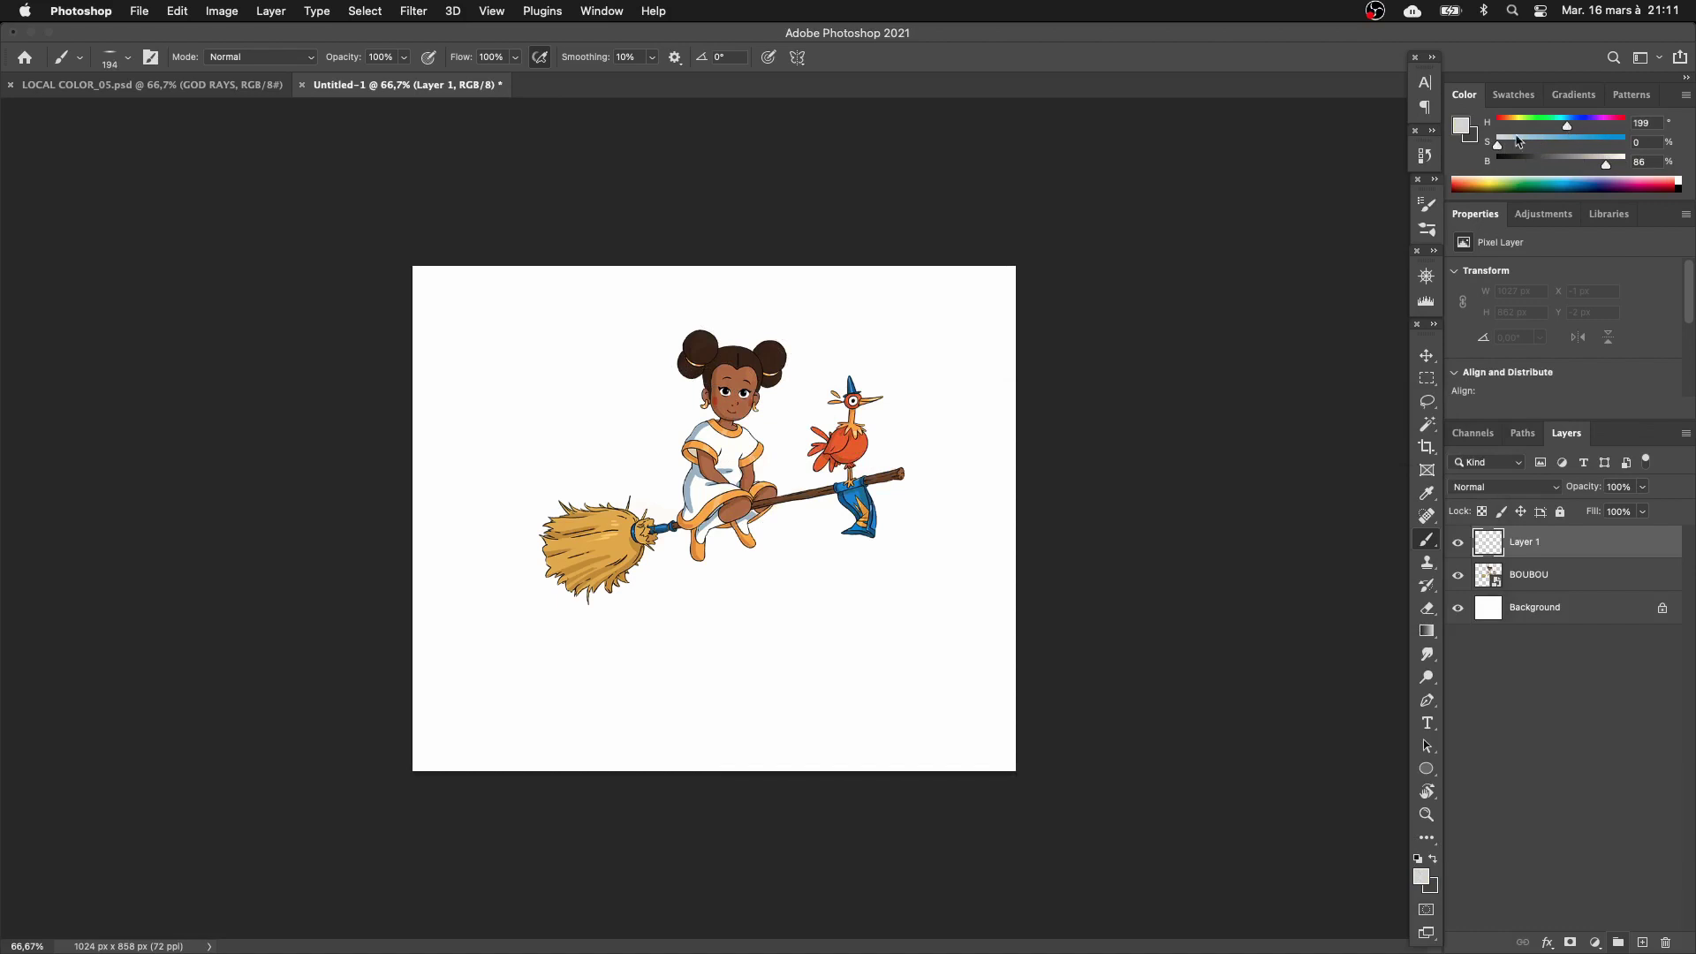
pyautogui.moveTo(687, 659)
pyautogui.mouseDown()
pyautogui.moveTo(548, 655)
pyautogui.moveTo(894, 662)
pyautogui.mouseUp()
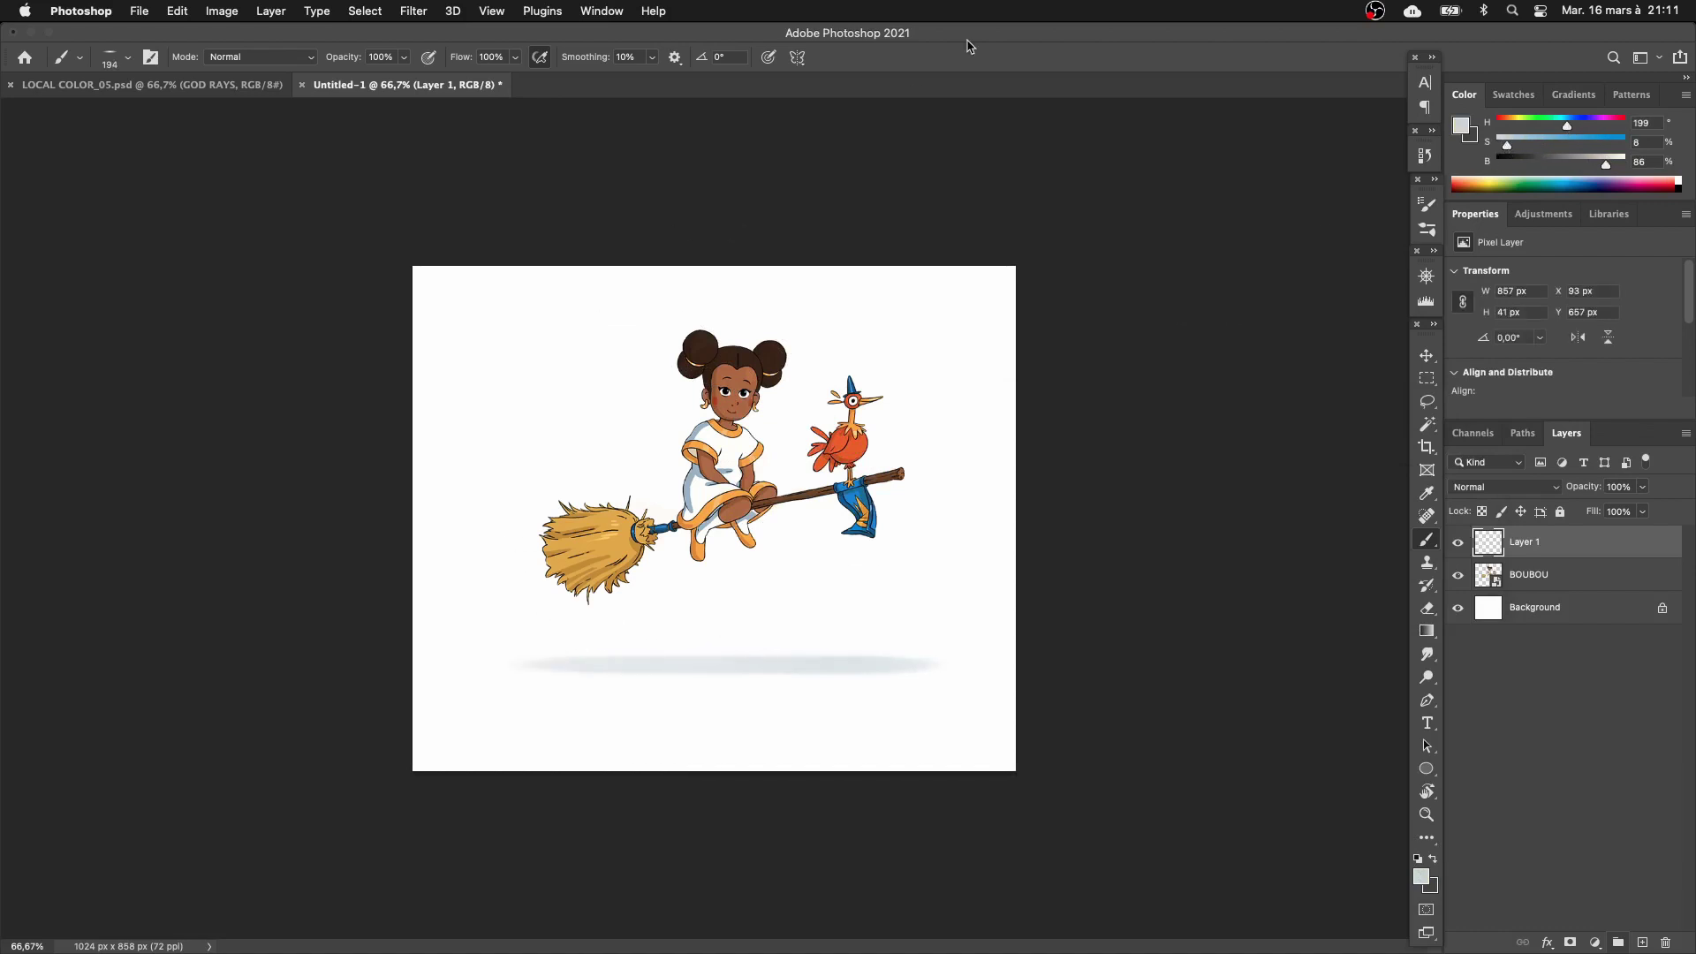
pyautogui.scroll(-3, 1109, 416)
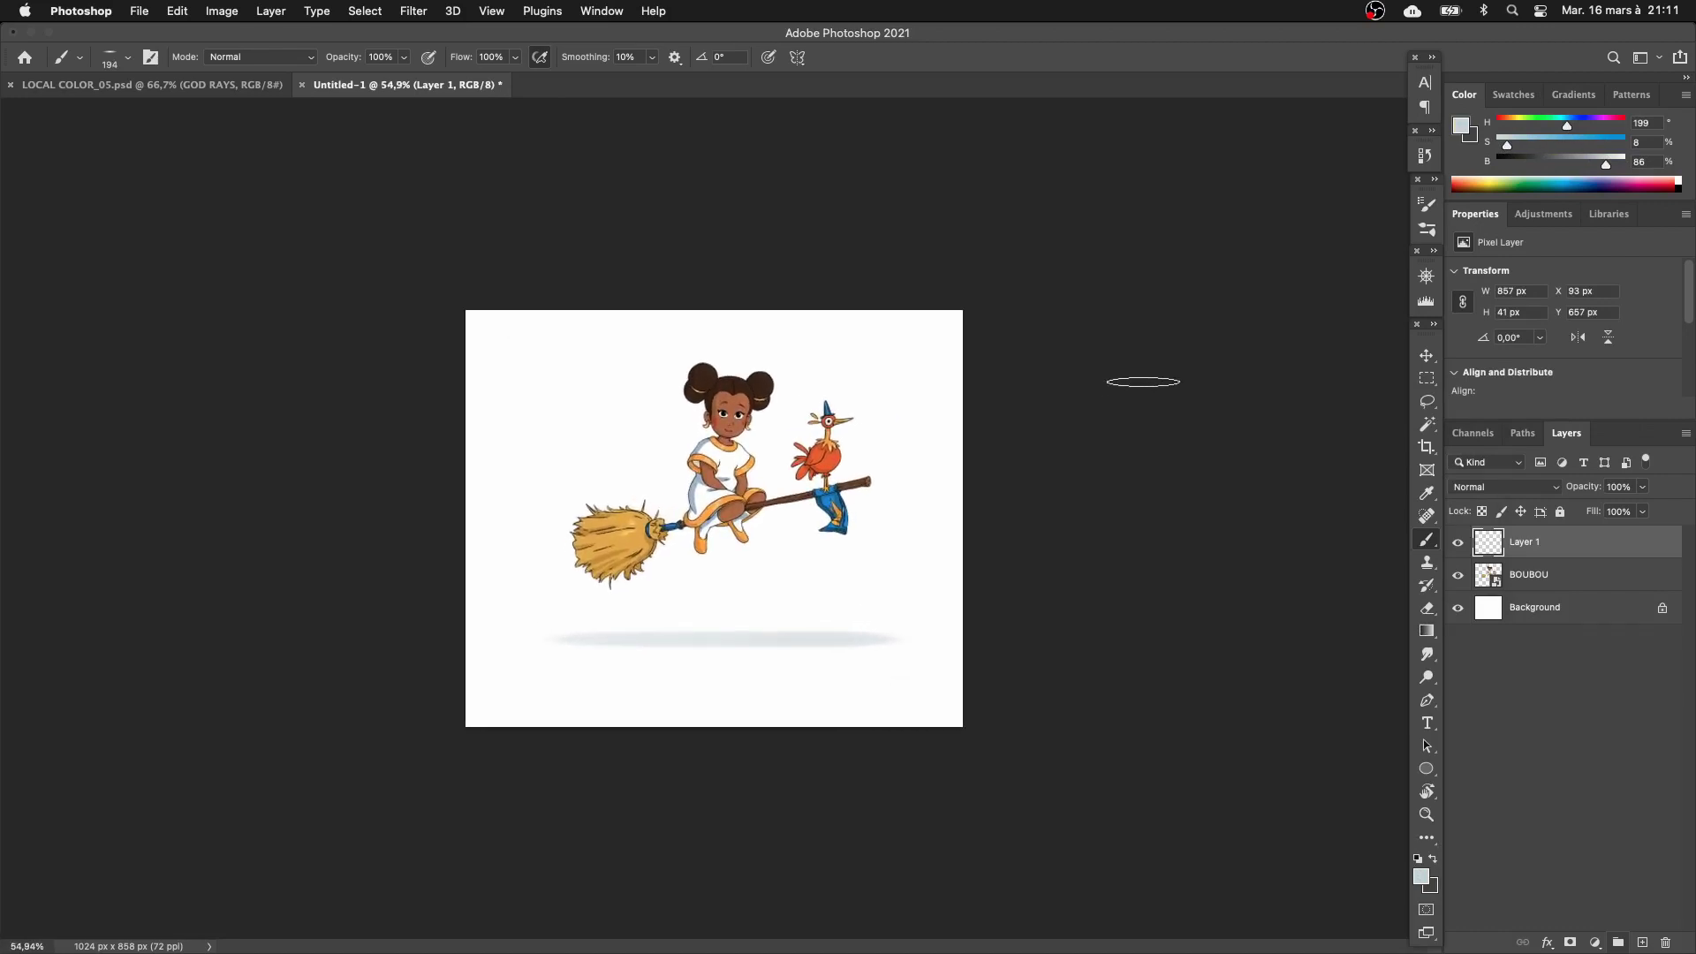
pyautogui.moveTo(880, 634); pyautogui.dragTo(887, 610)
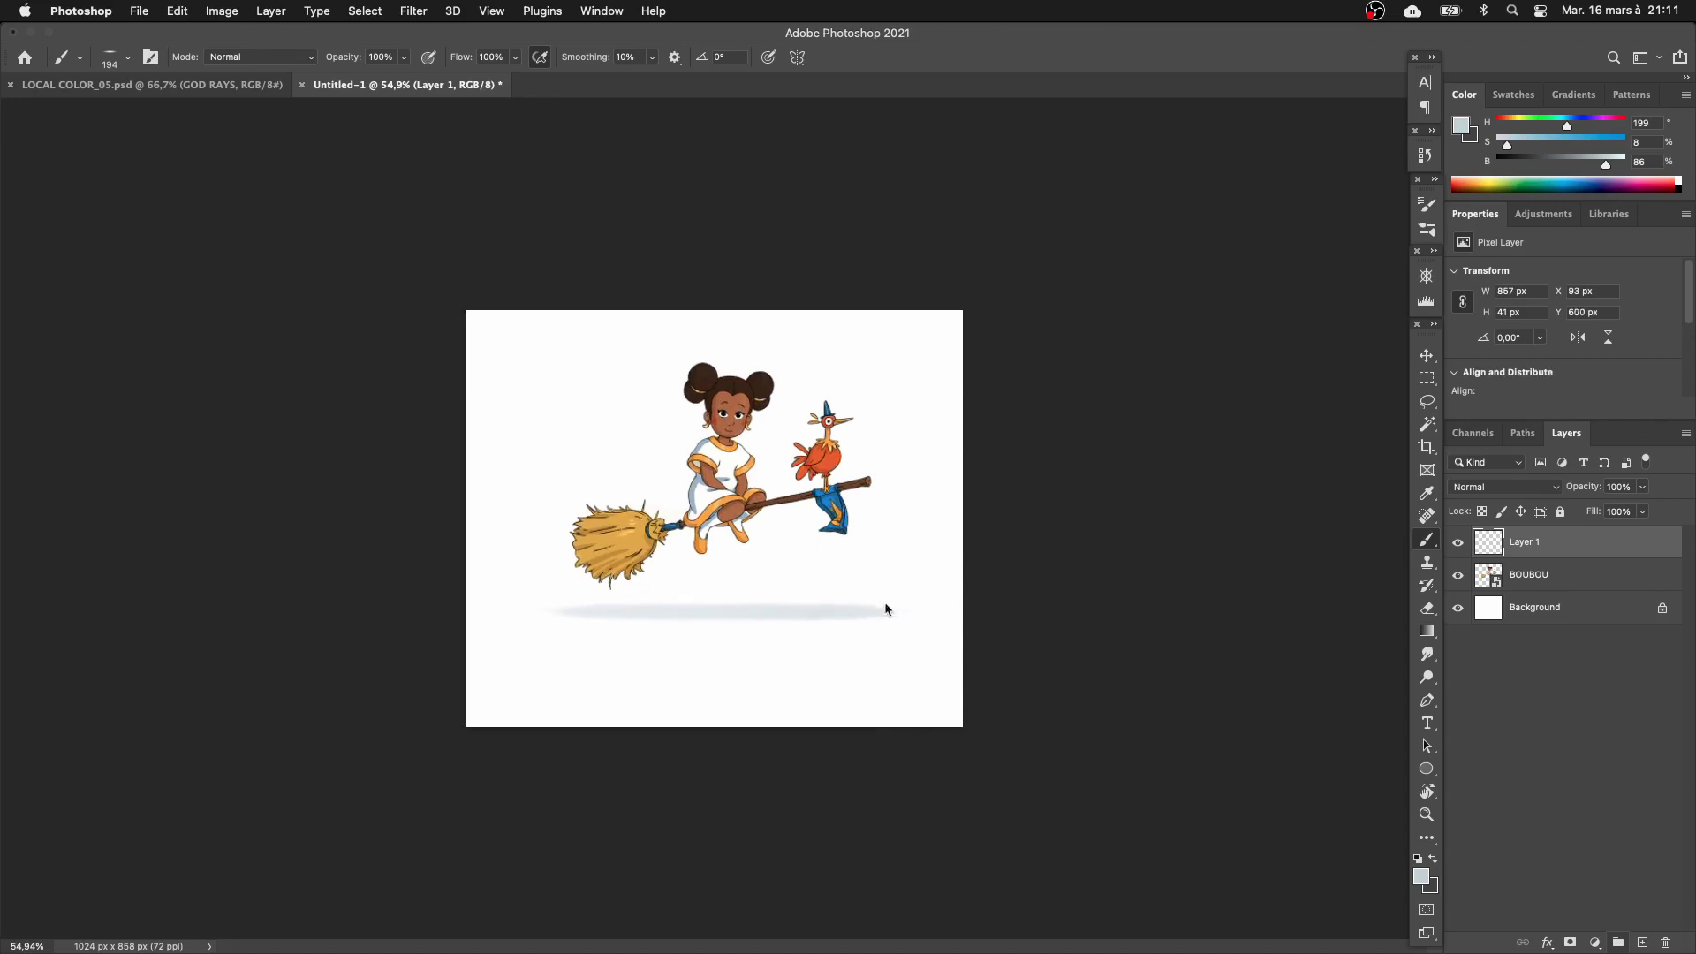
# Place the BOUBOU layer above the shadow layer and duplicate it.
pyautogui.moveTo(1573, 579); pyautogui.dragTo(1609, 540)
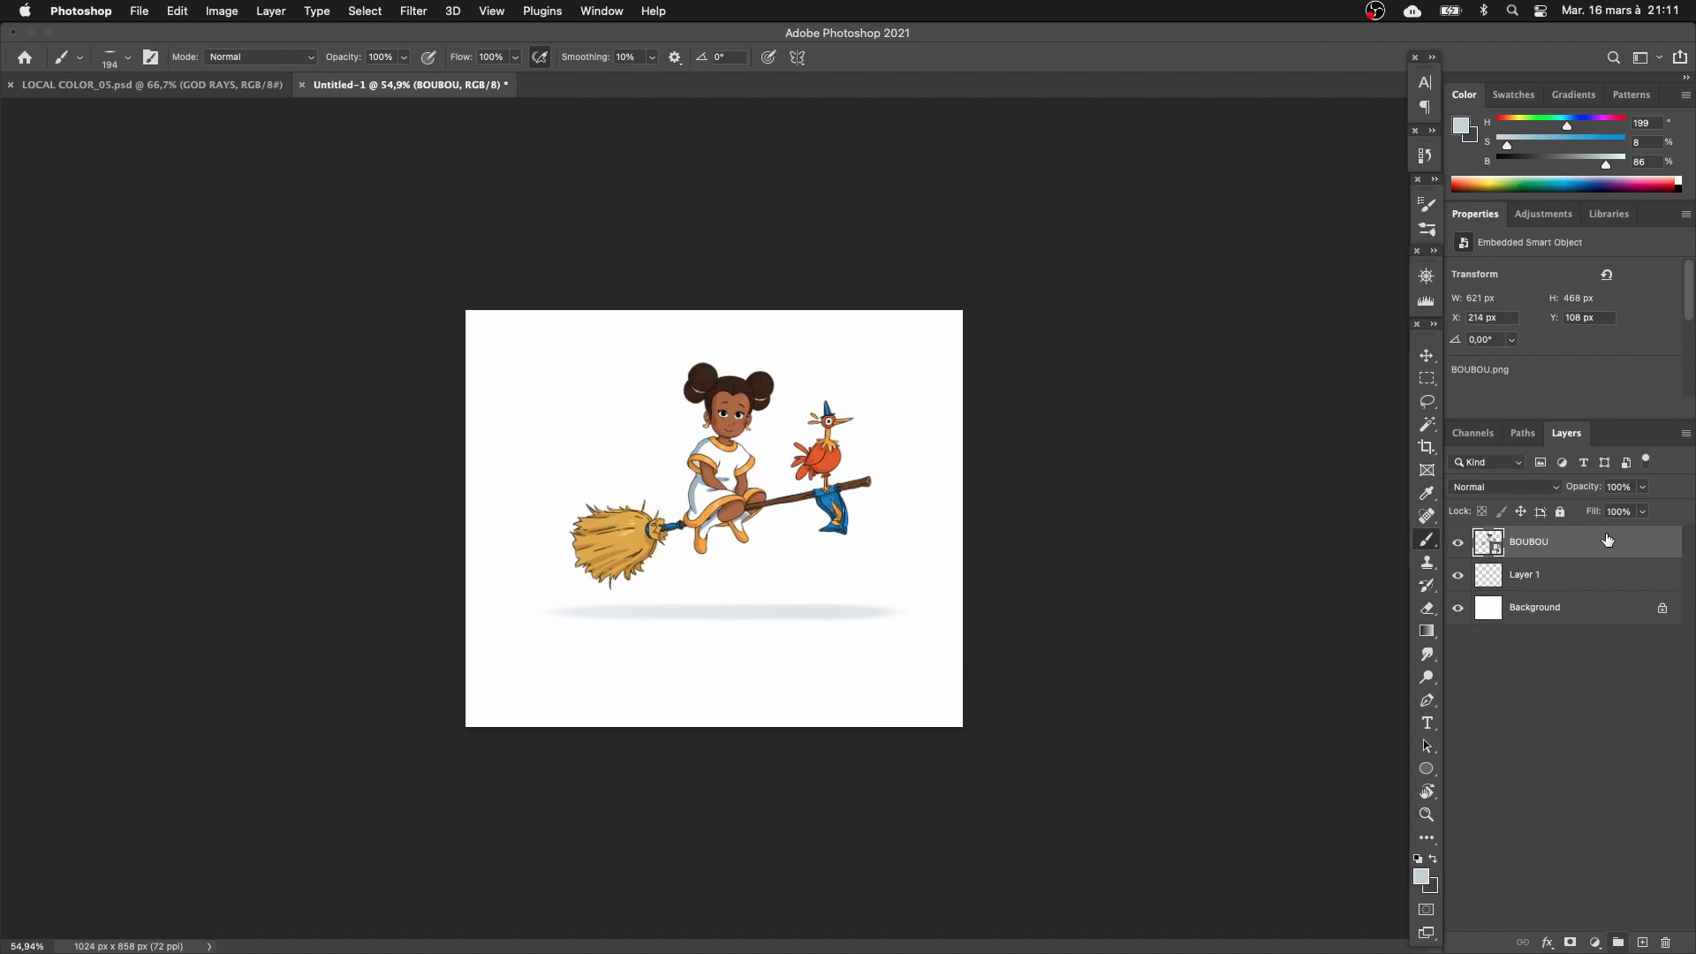
pyautogui.press('super+j')
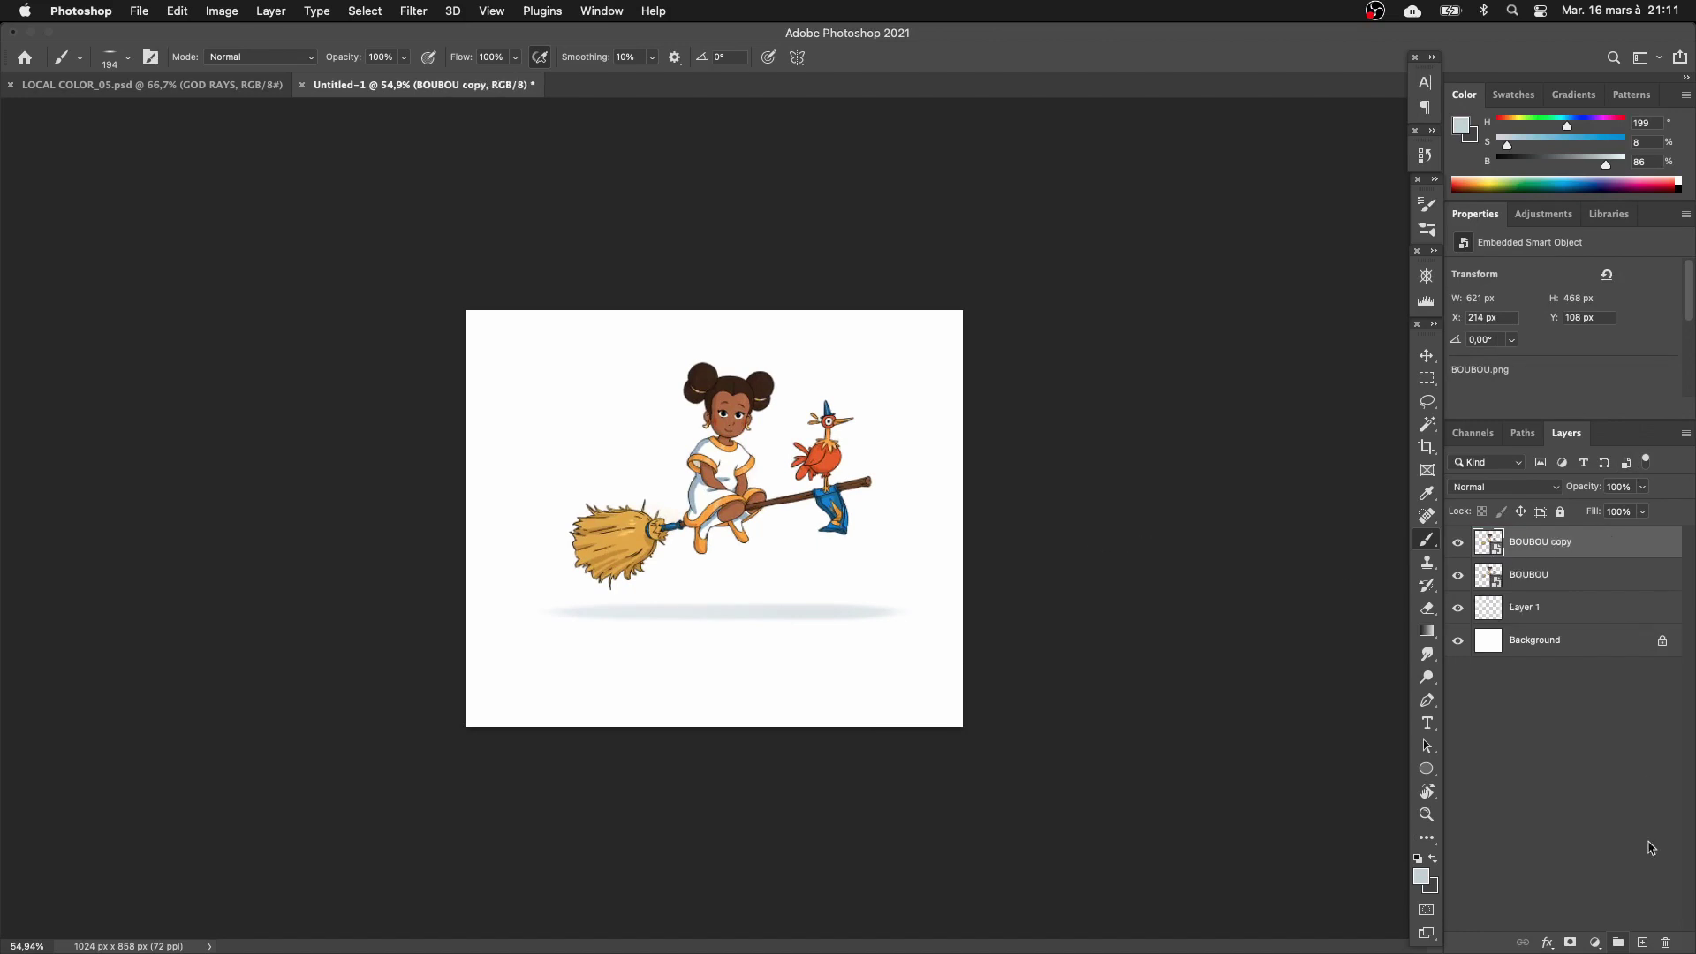
pyautogui.click(1595, 942)
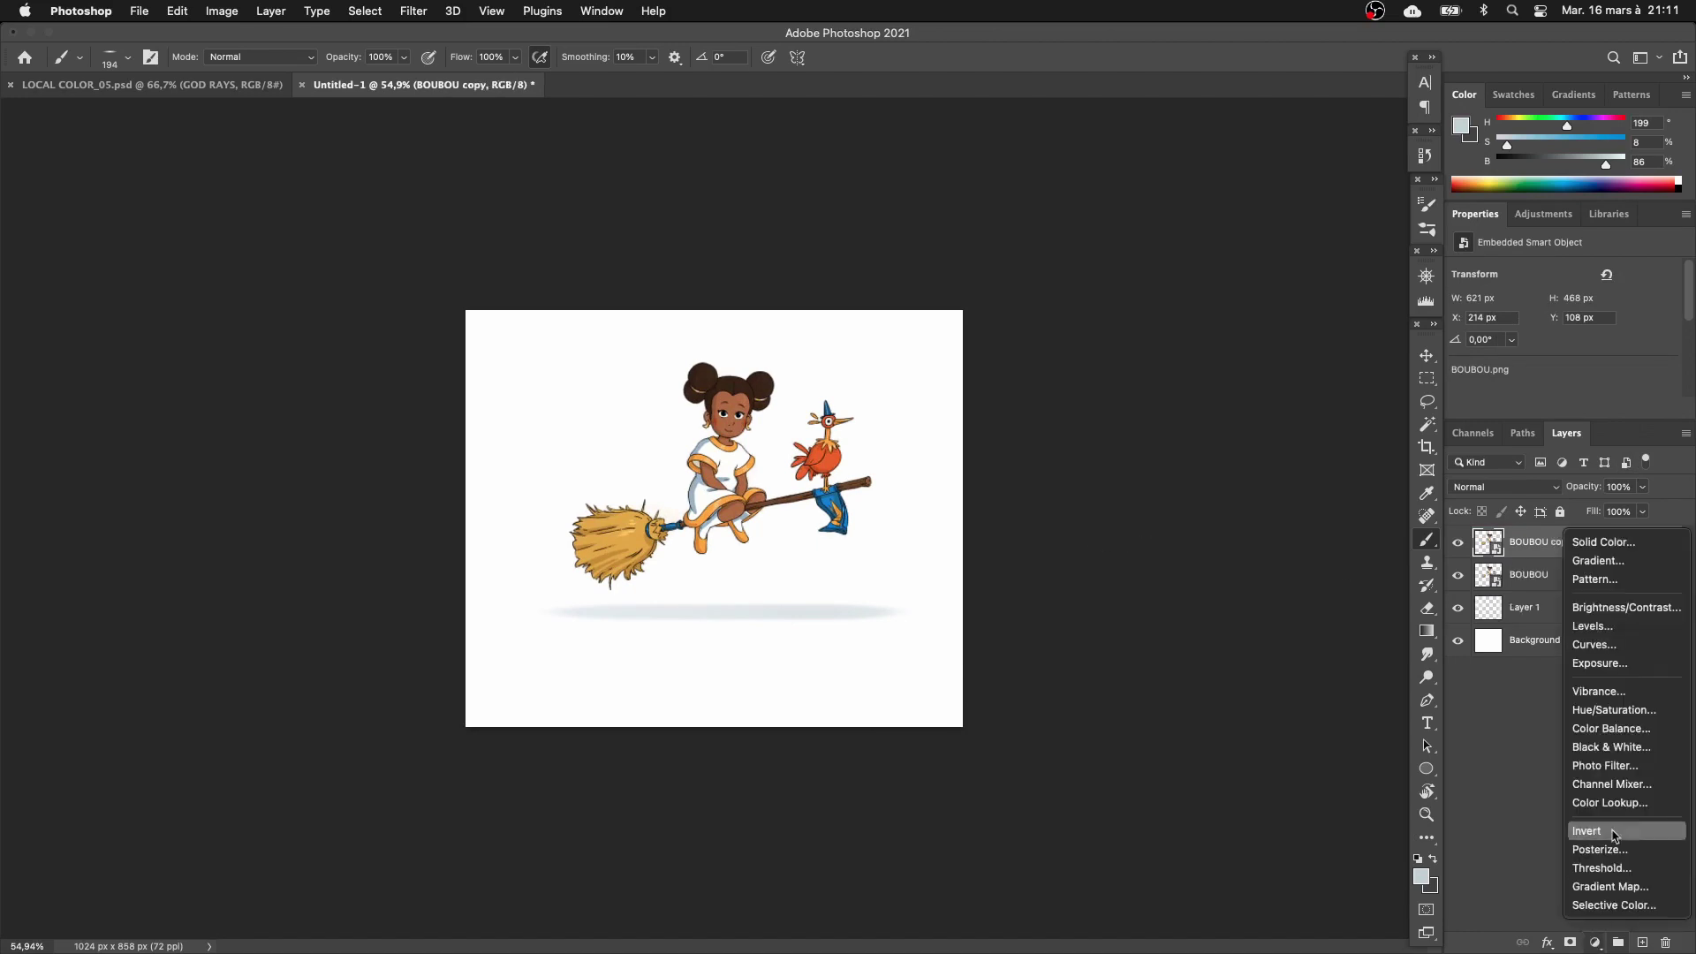
pyautogui.click(1645, 713)
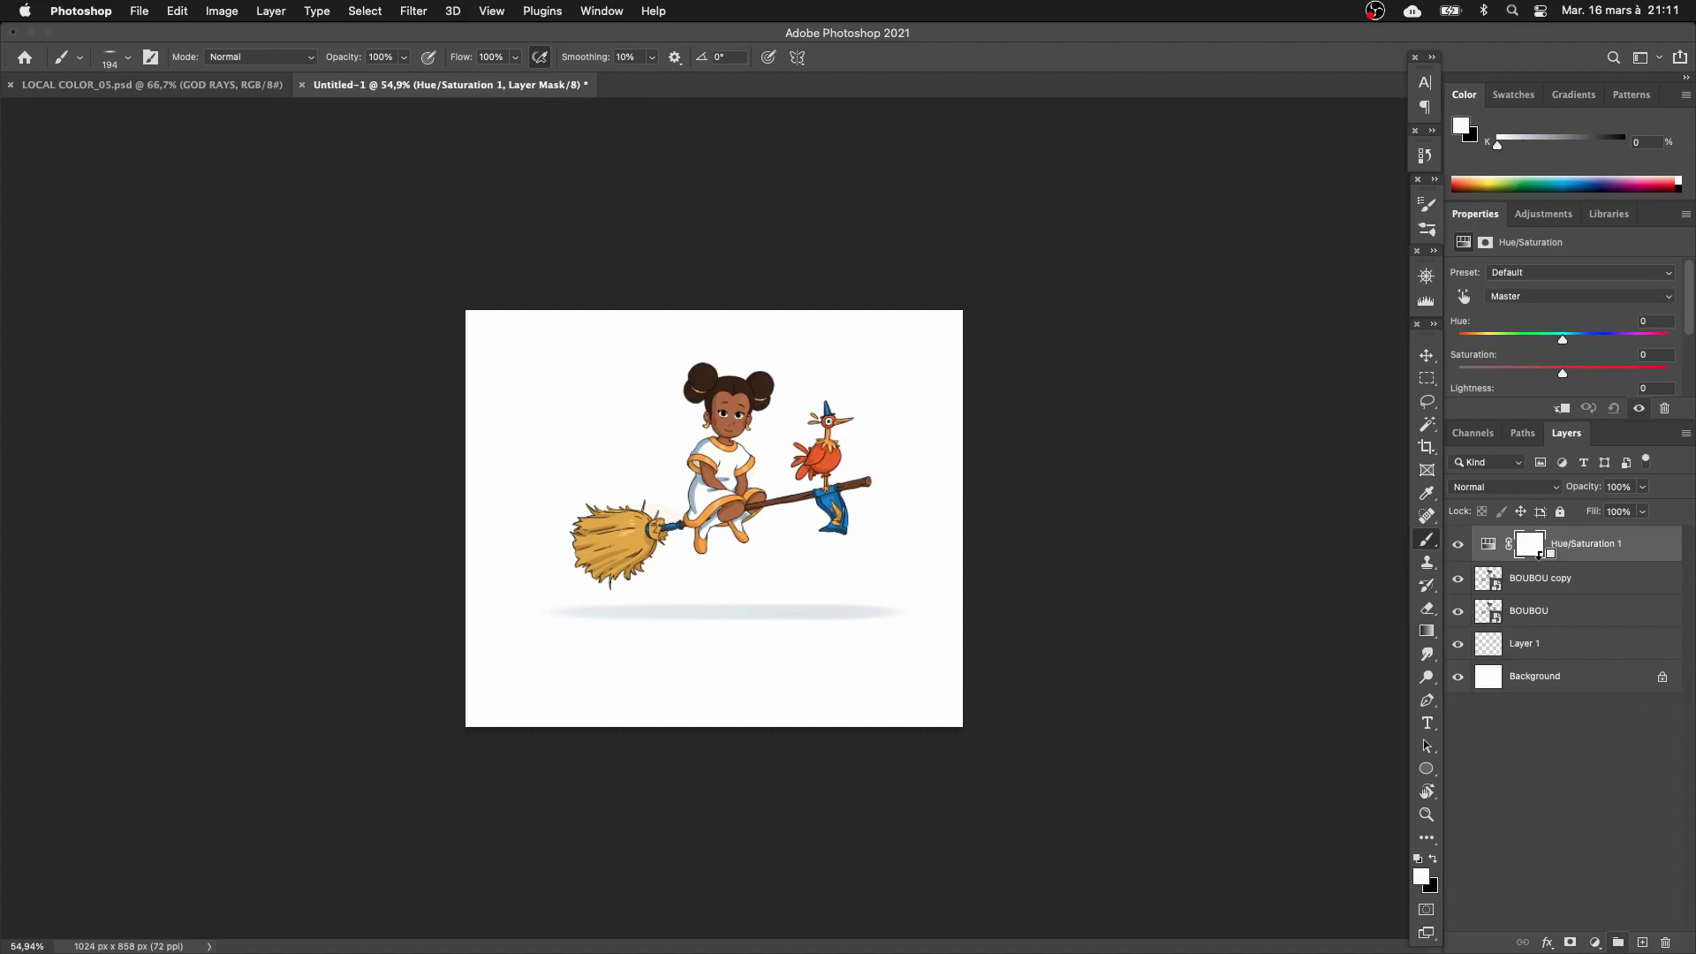
pyautogui.press('BackSpace')
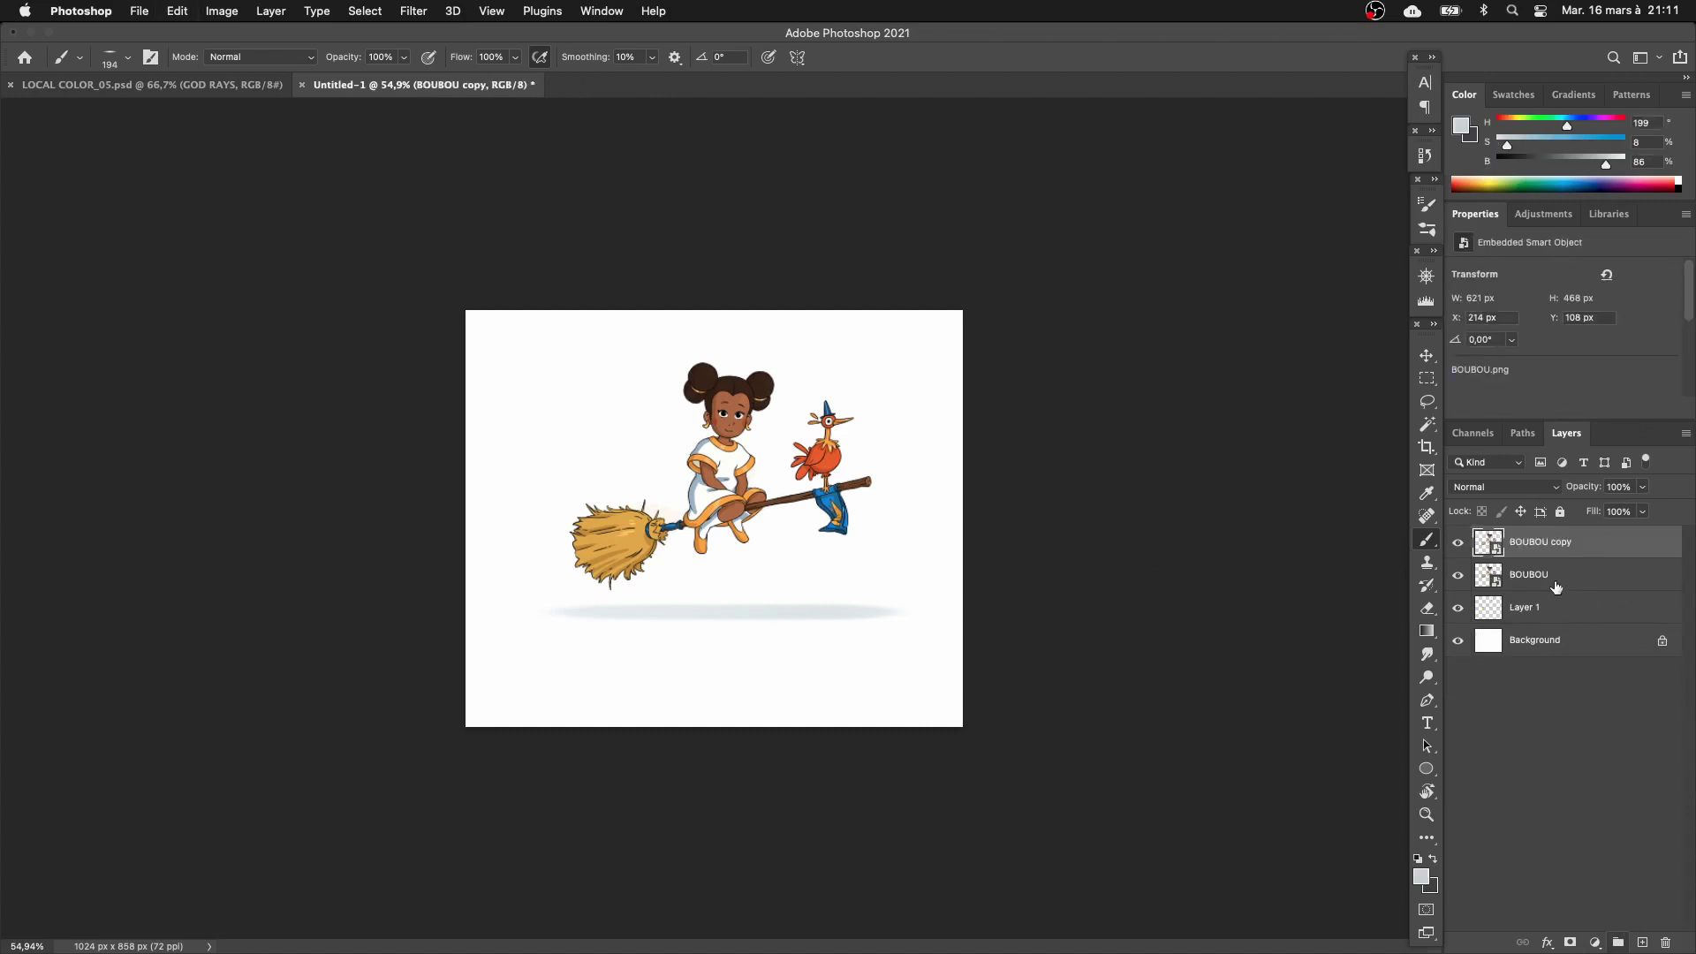
# Add a new Multiply layer clipped to BOUBOU copy and cover it with the pale blue-grey using a very large brush.
pyautogui.click(1644, 941)
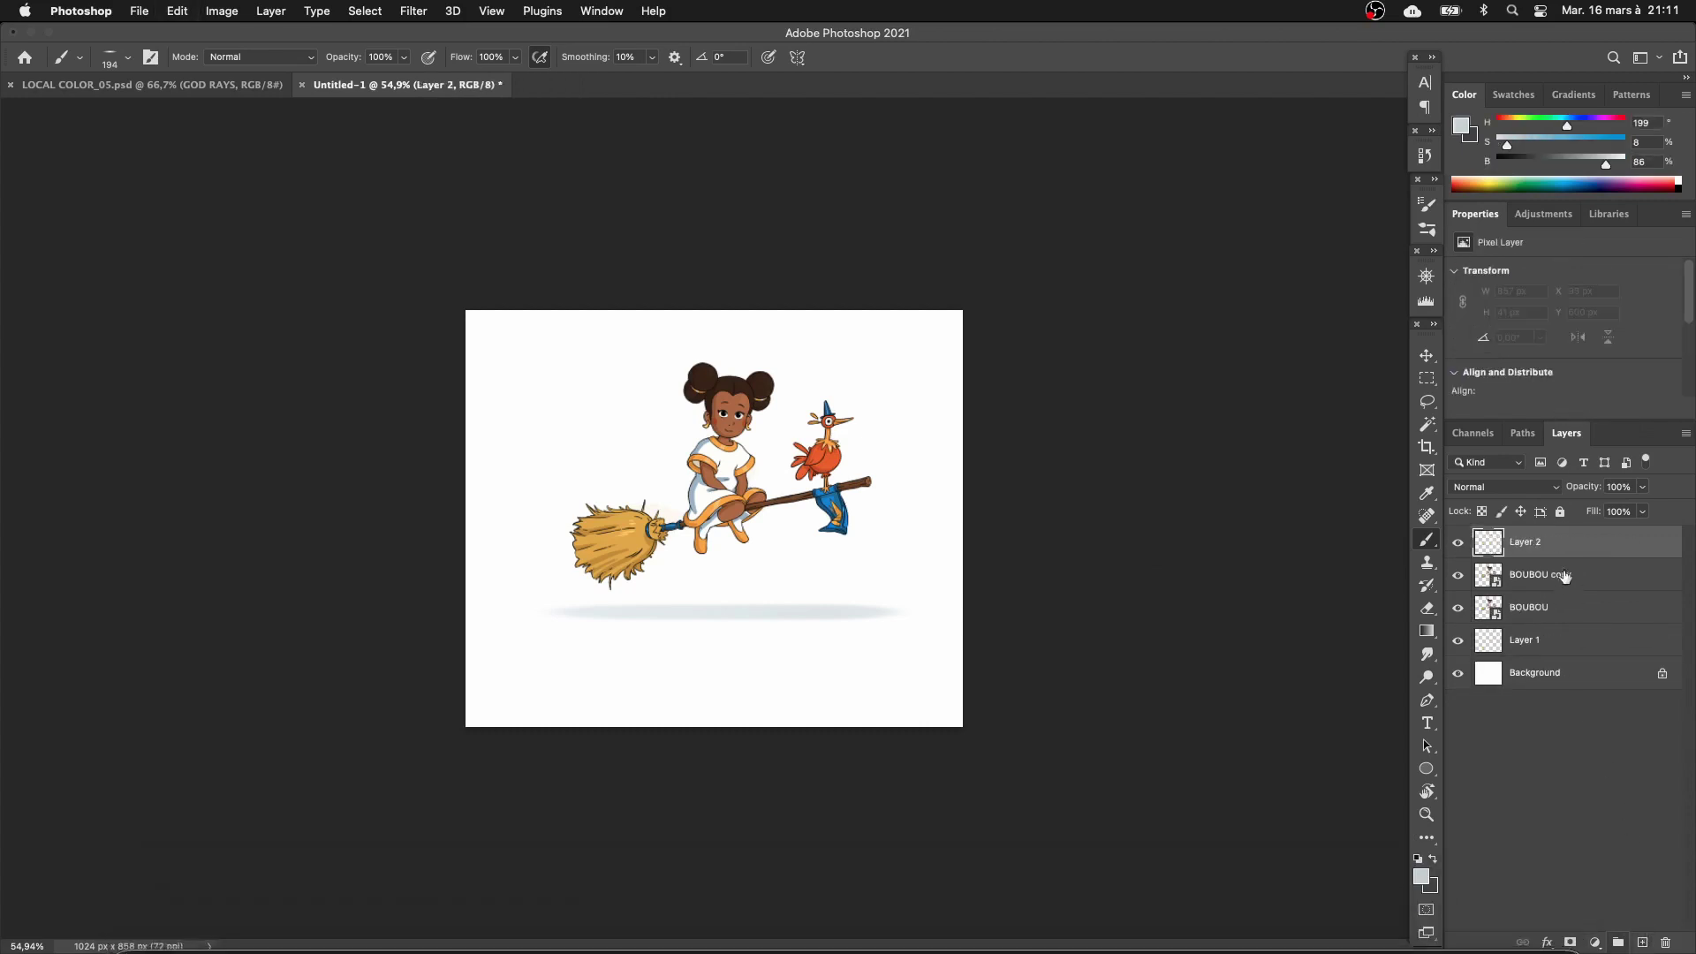
pyautogui.click(1502, 487)
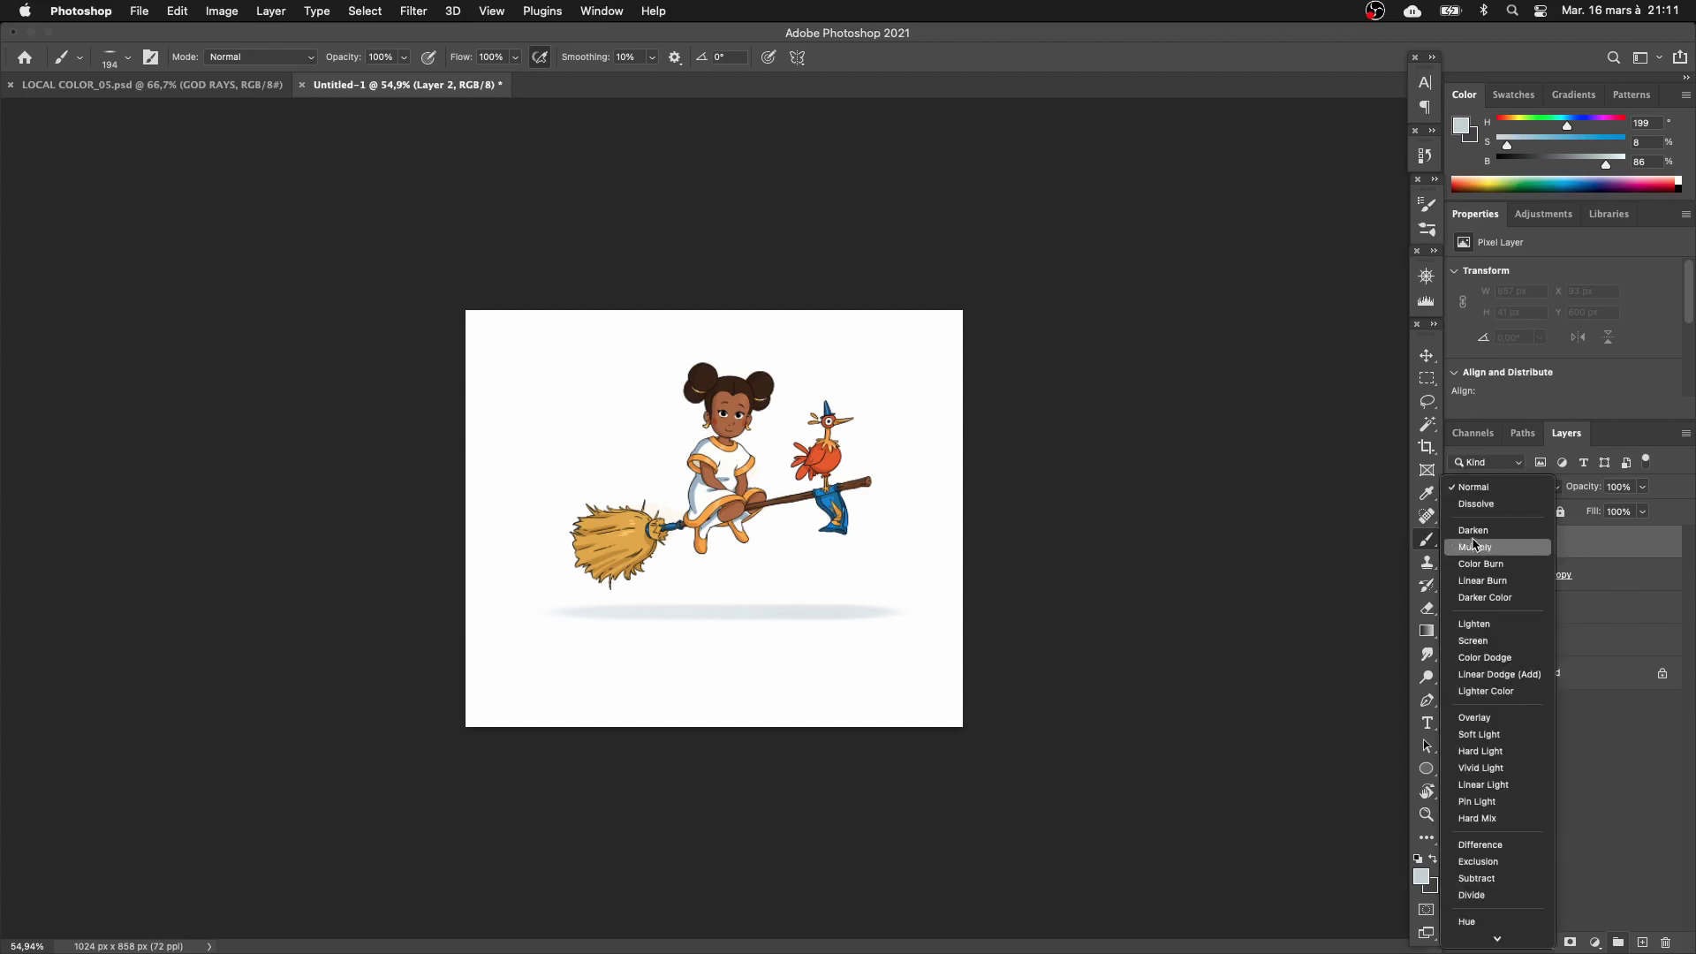
pyautogui.press('Return')
pyautogui.moveTo(701, 481); pyautogui.dragTo(760, 481)
pyautogui.moveTo(684, 619)
pyautogui.mouseDown()
pyautogui.moveTo(530, 528)
pyautogui.moveTo(685, 475)
pyautogui.moveTo(716, 399)
pyautogui.mouseUp()
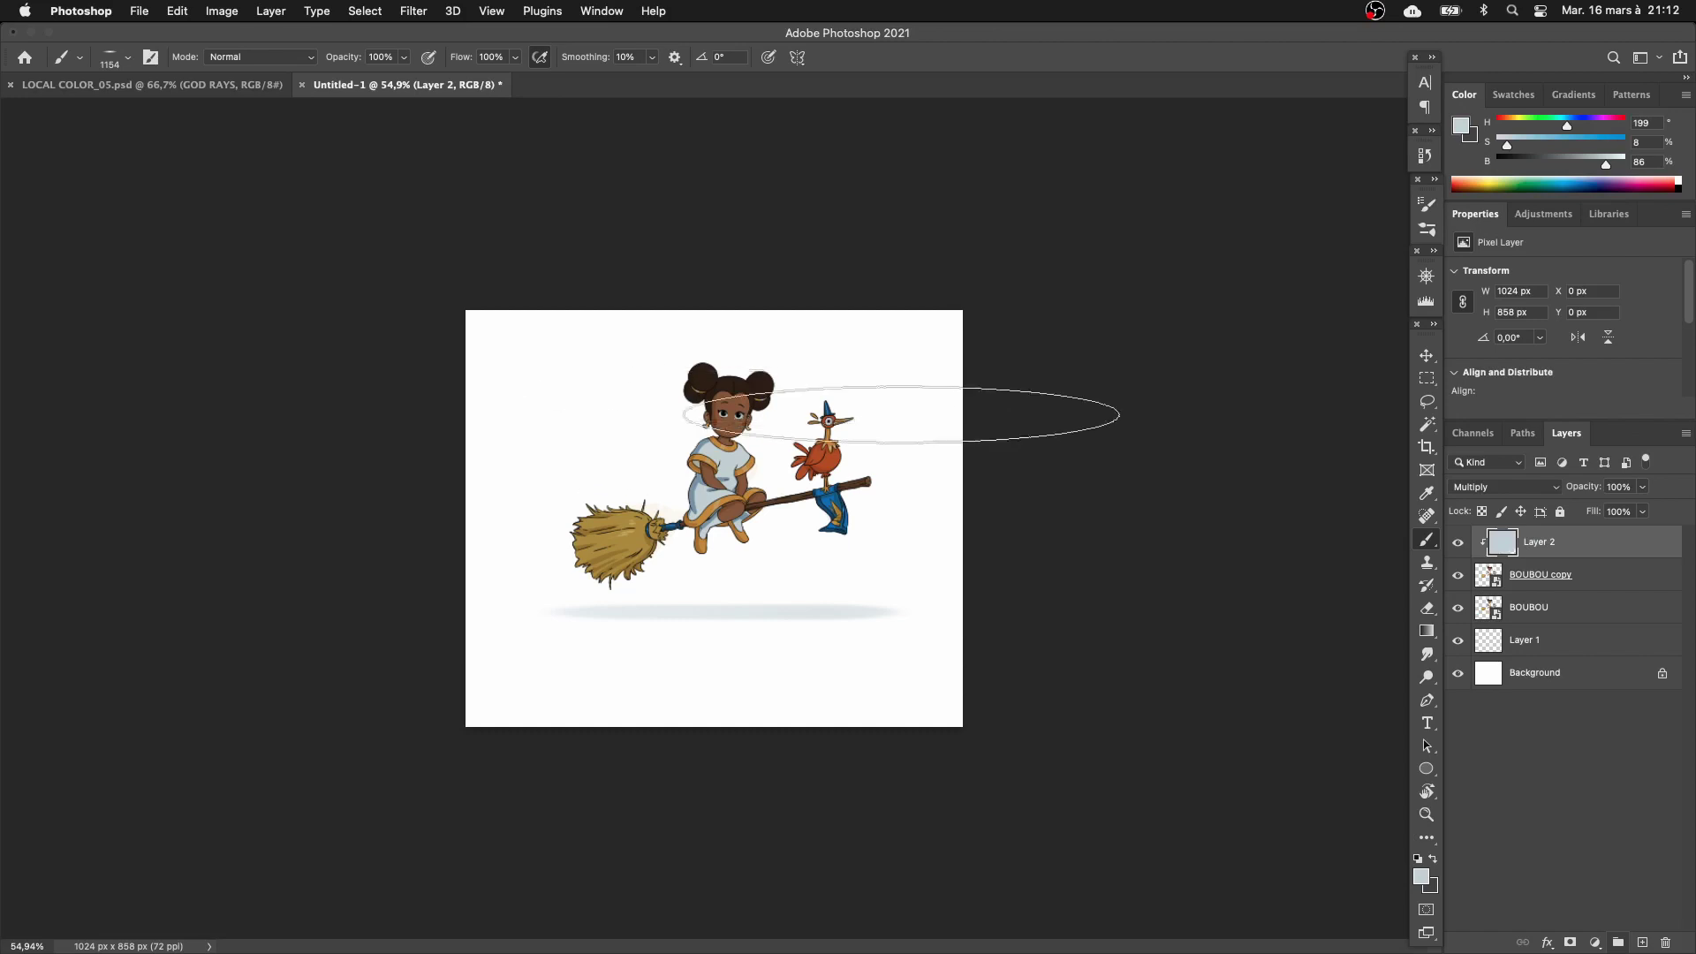
# Merge the blue-grey tint layer with BOUBOU copy into one layer.
pyautogui.keyDown('shift'); pyautogui.click(1561, 585); pyautogui.keyUp('shift')
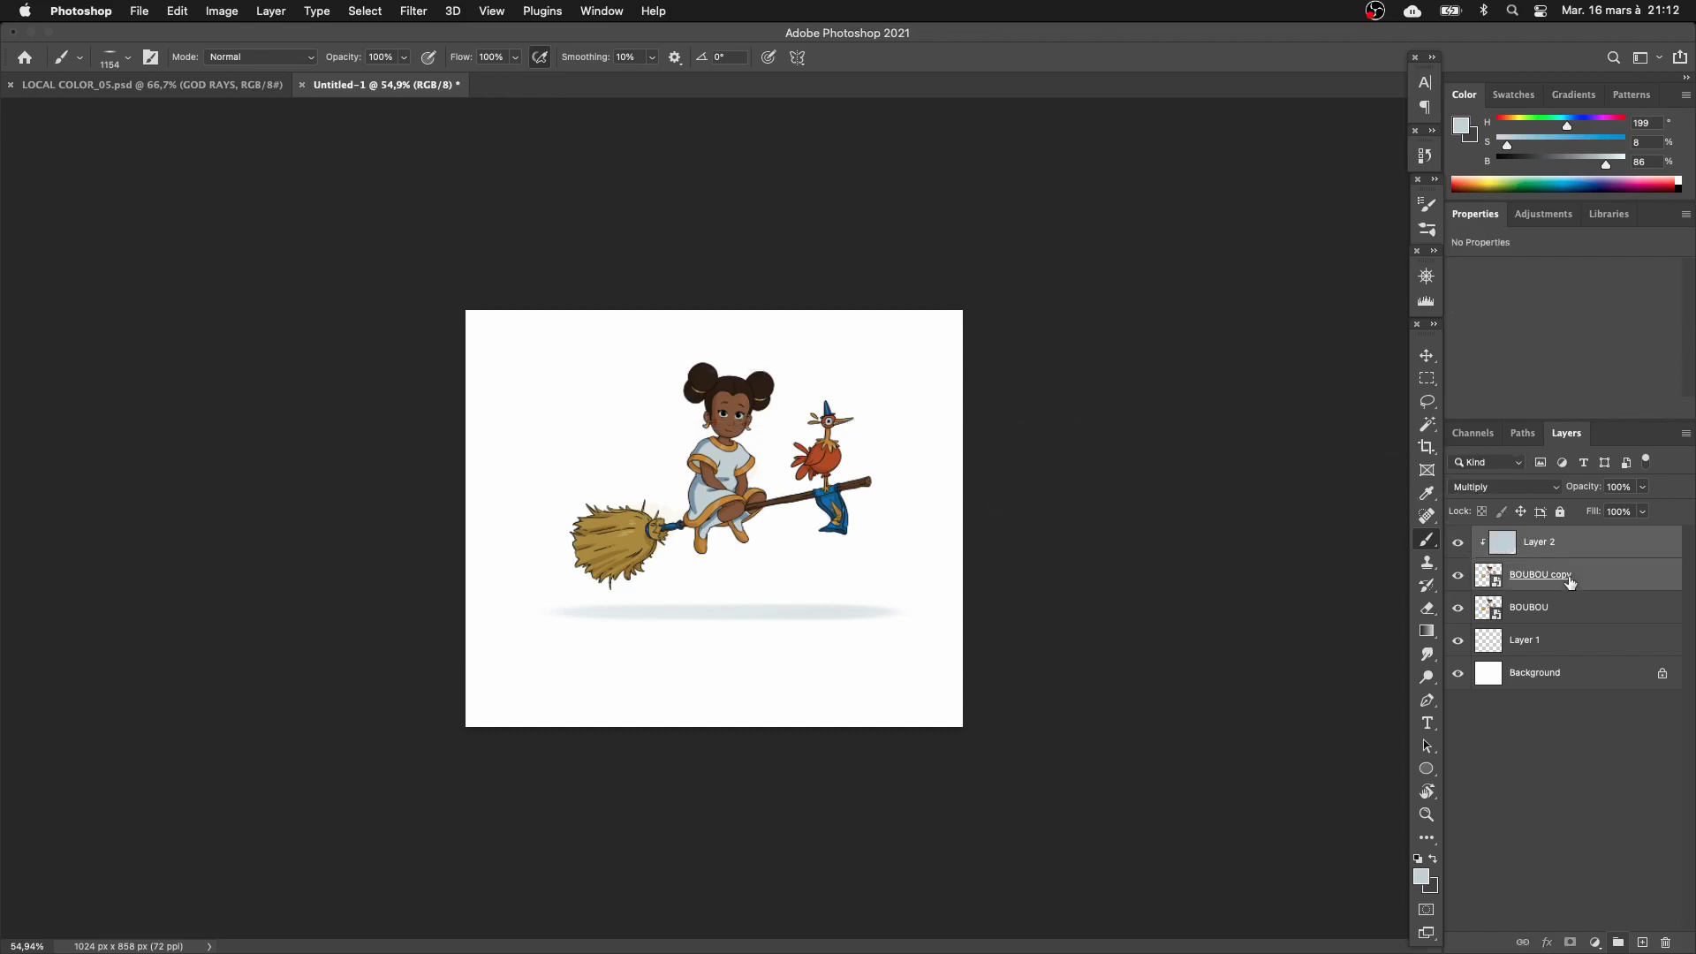
pyautogui.rightClick(1568, 579)
pyautogui.click(1418, 675)
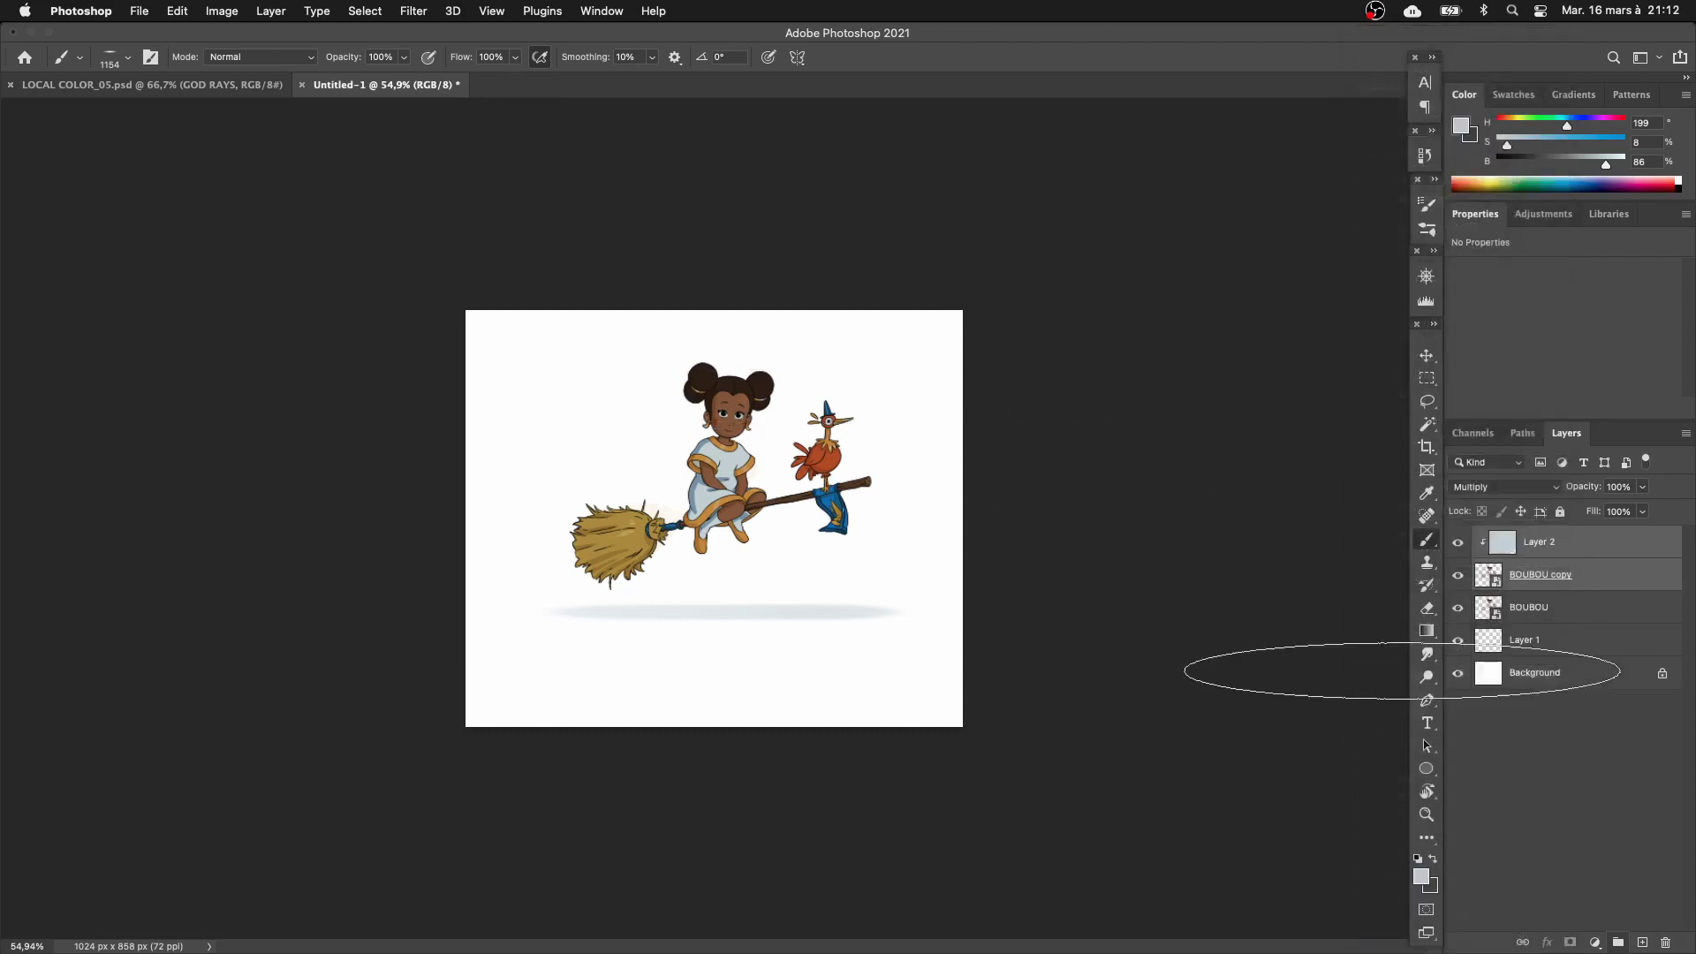
# Apply a Gaussian Blur with a radius of 1.9 pixels to the merged, tinted character layer.
pyautogui.click(408, 17)
pyautogui.moveTo(530, 237)
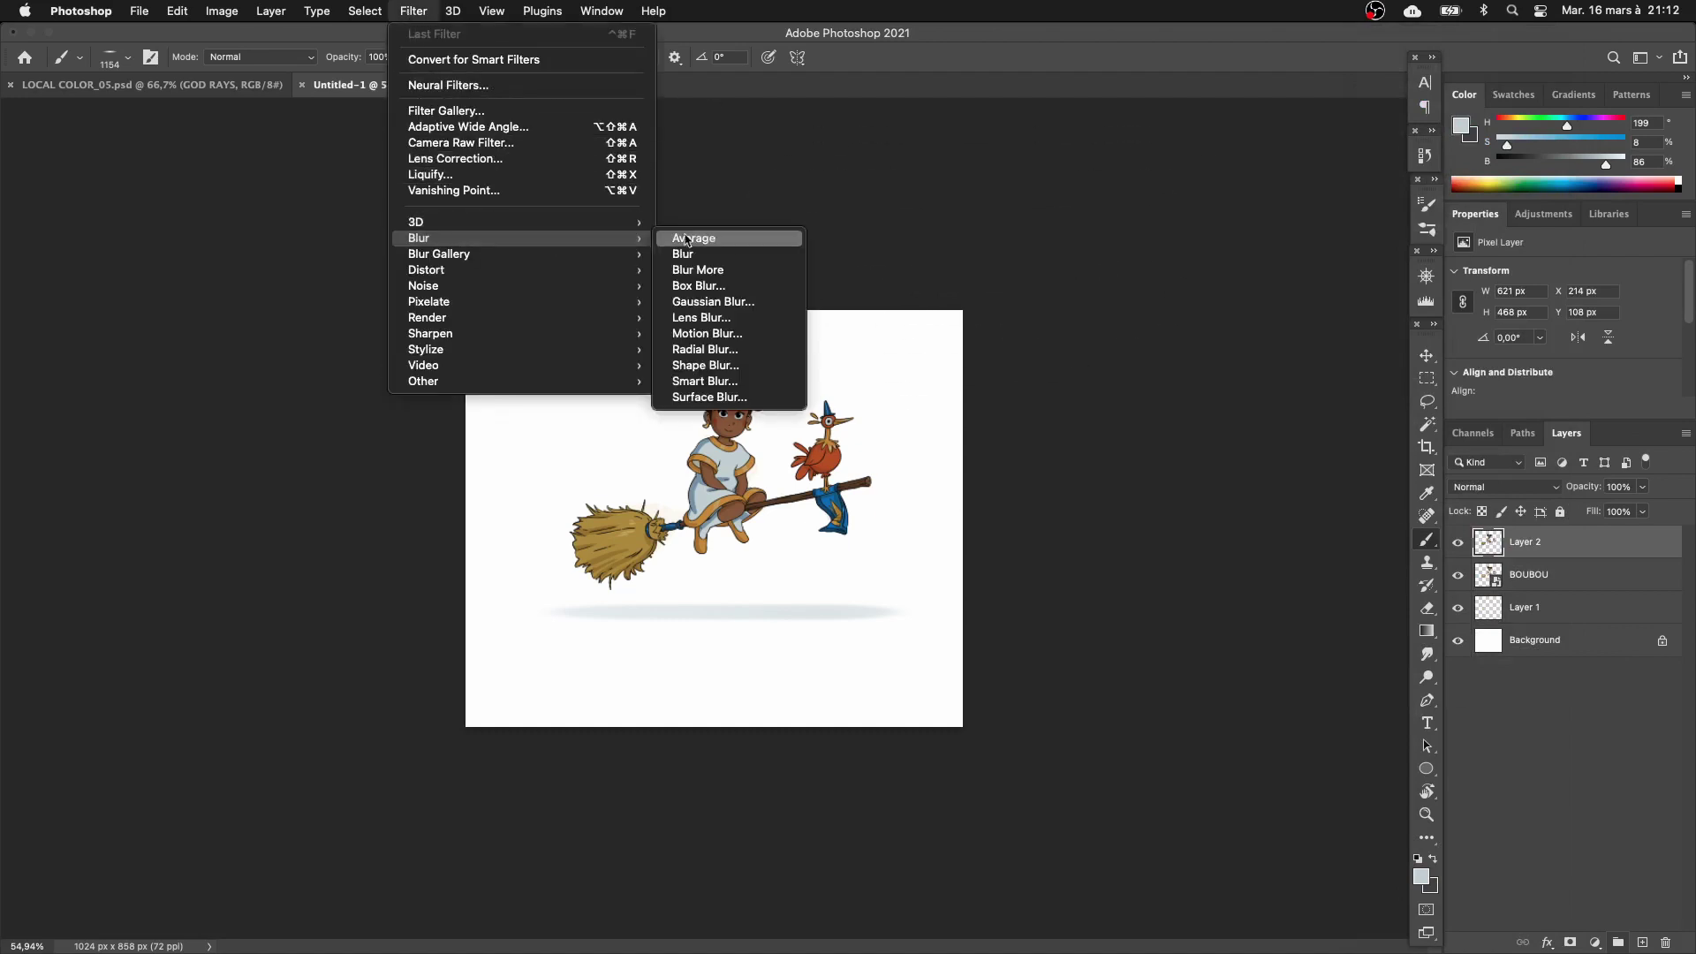
pyautogui.click(716, 303)
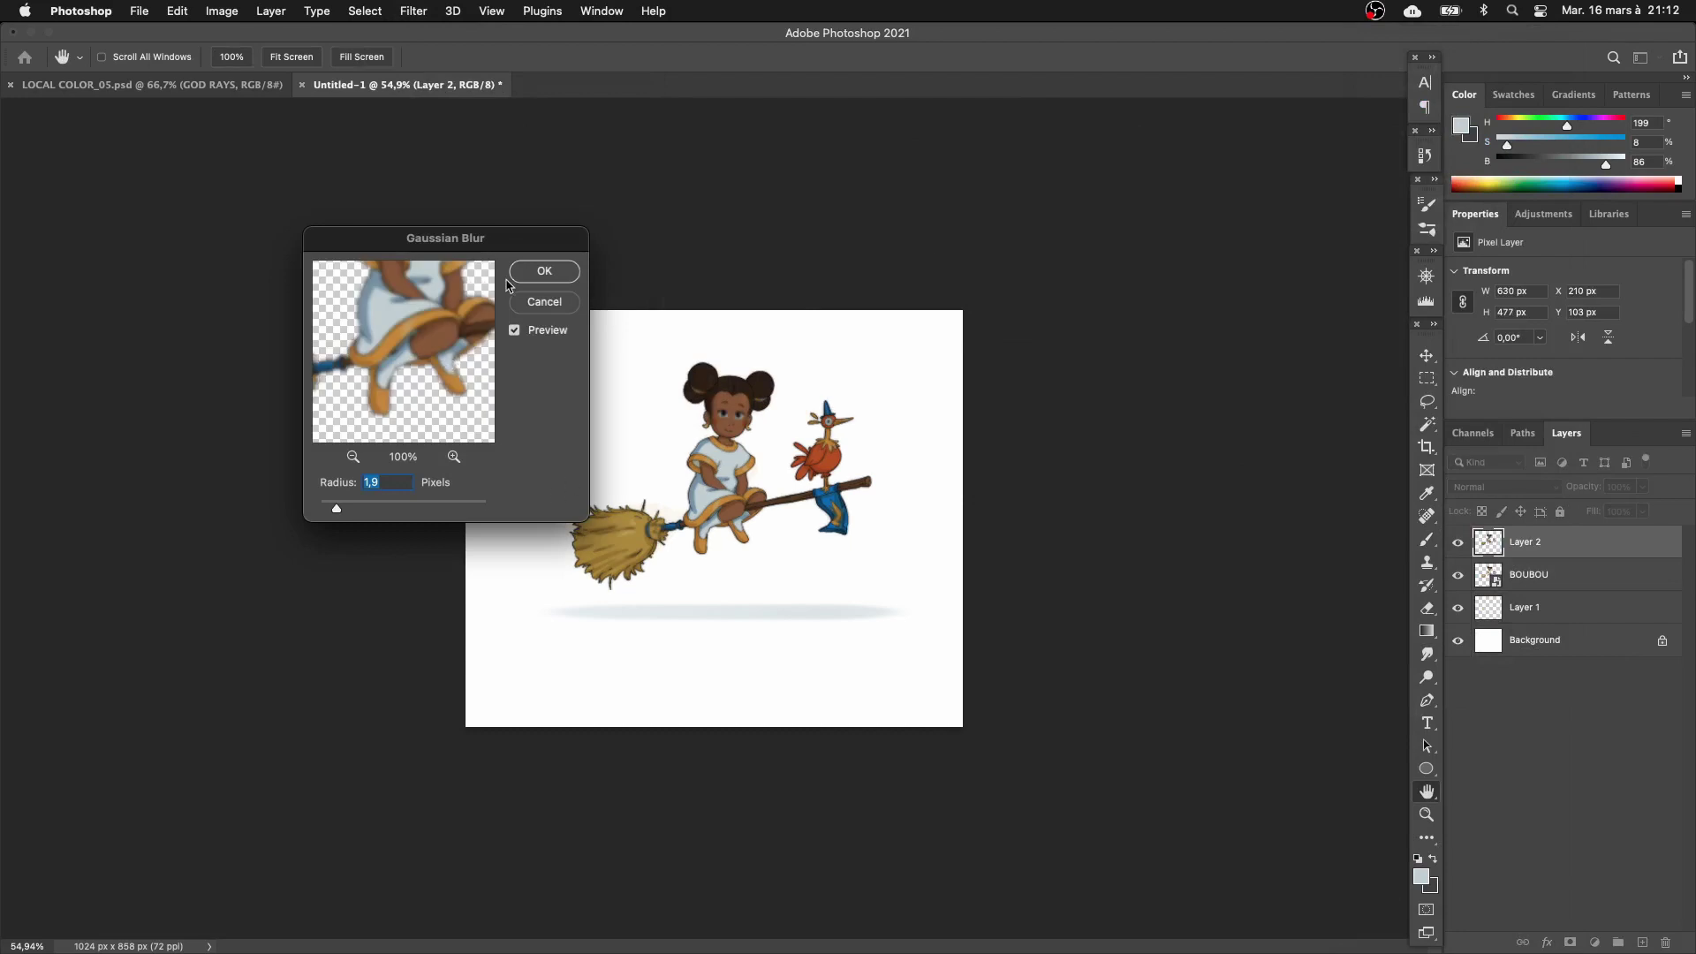
pyautogui.click(544, 271)
pyautogui.click(1427, 539)
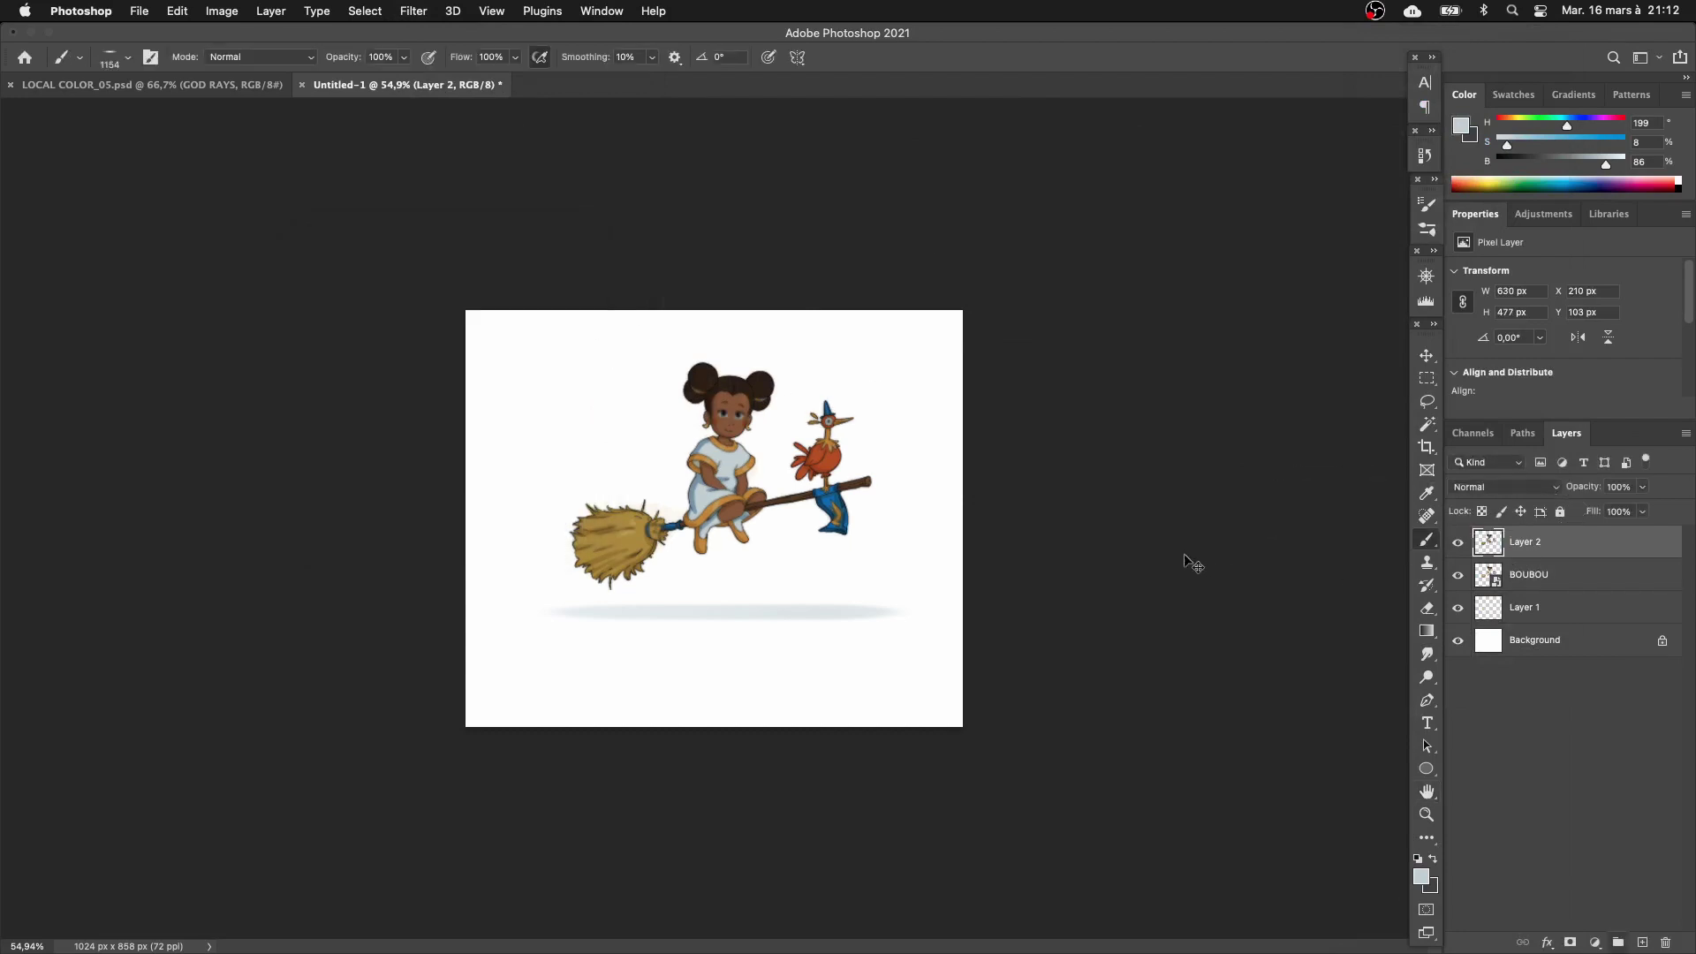
# Flip the blurred character layer vertically and move it straight down beneath the original as a reflection.
pyautogui.press('super+t')
pyautogui.rightClick(747, 469)
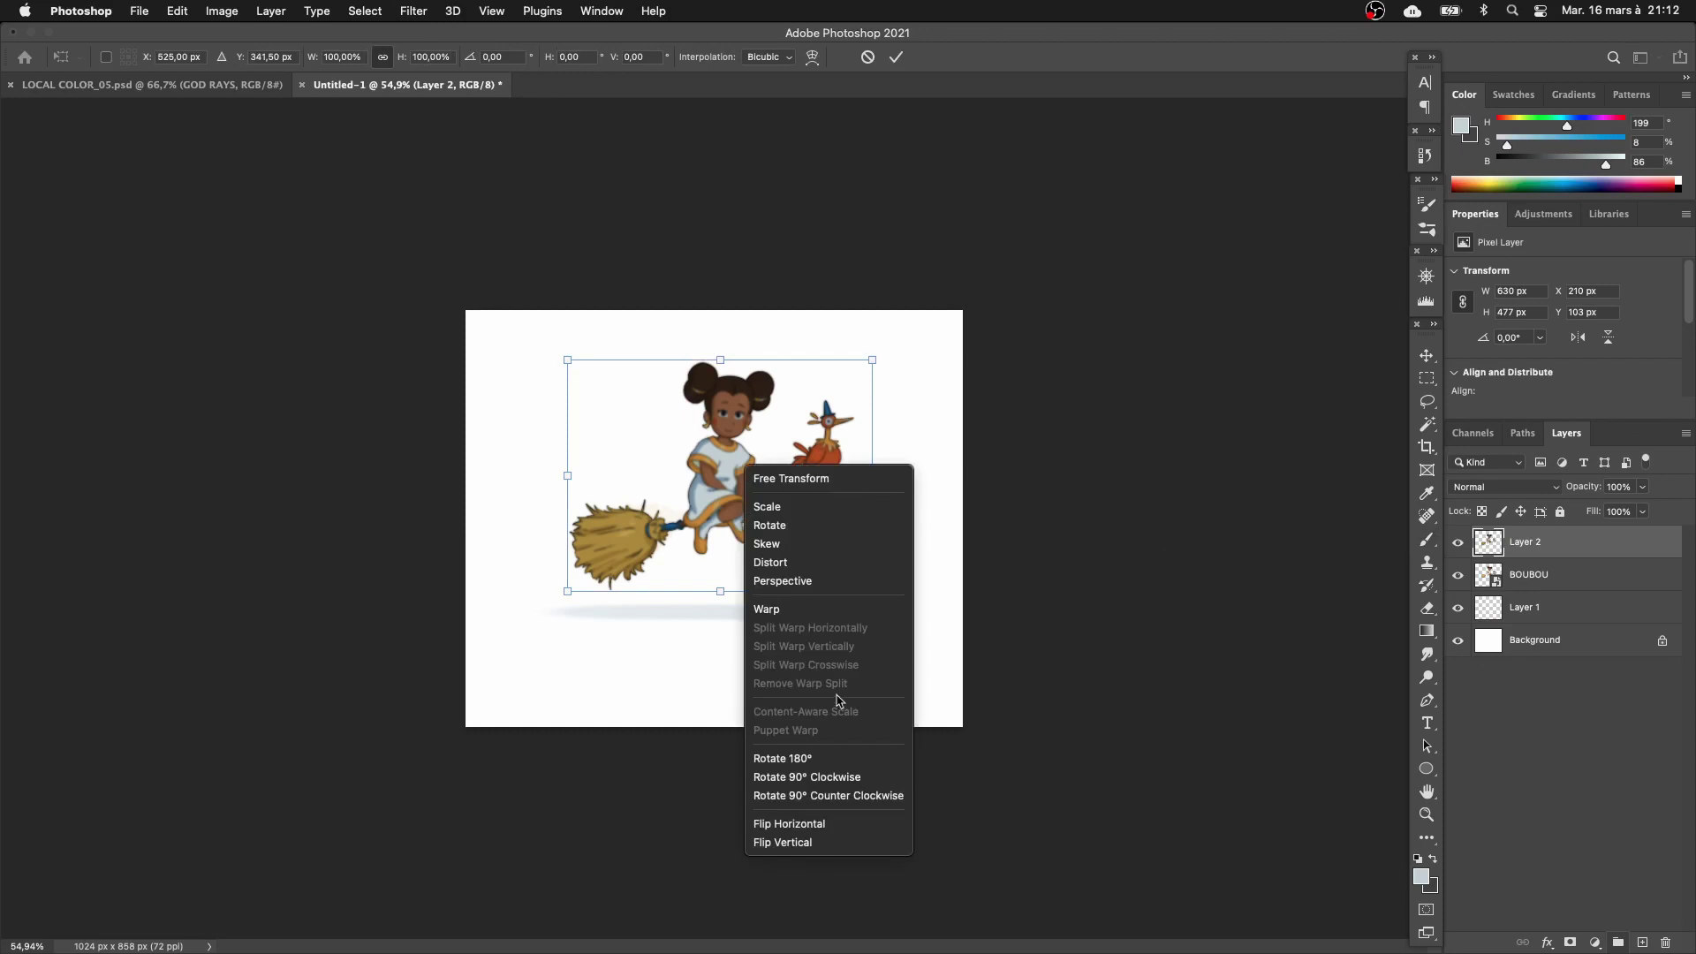
pyautogui.click(792, 843)
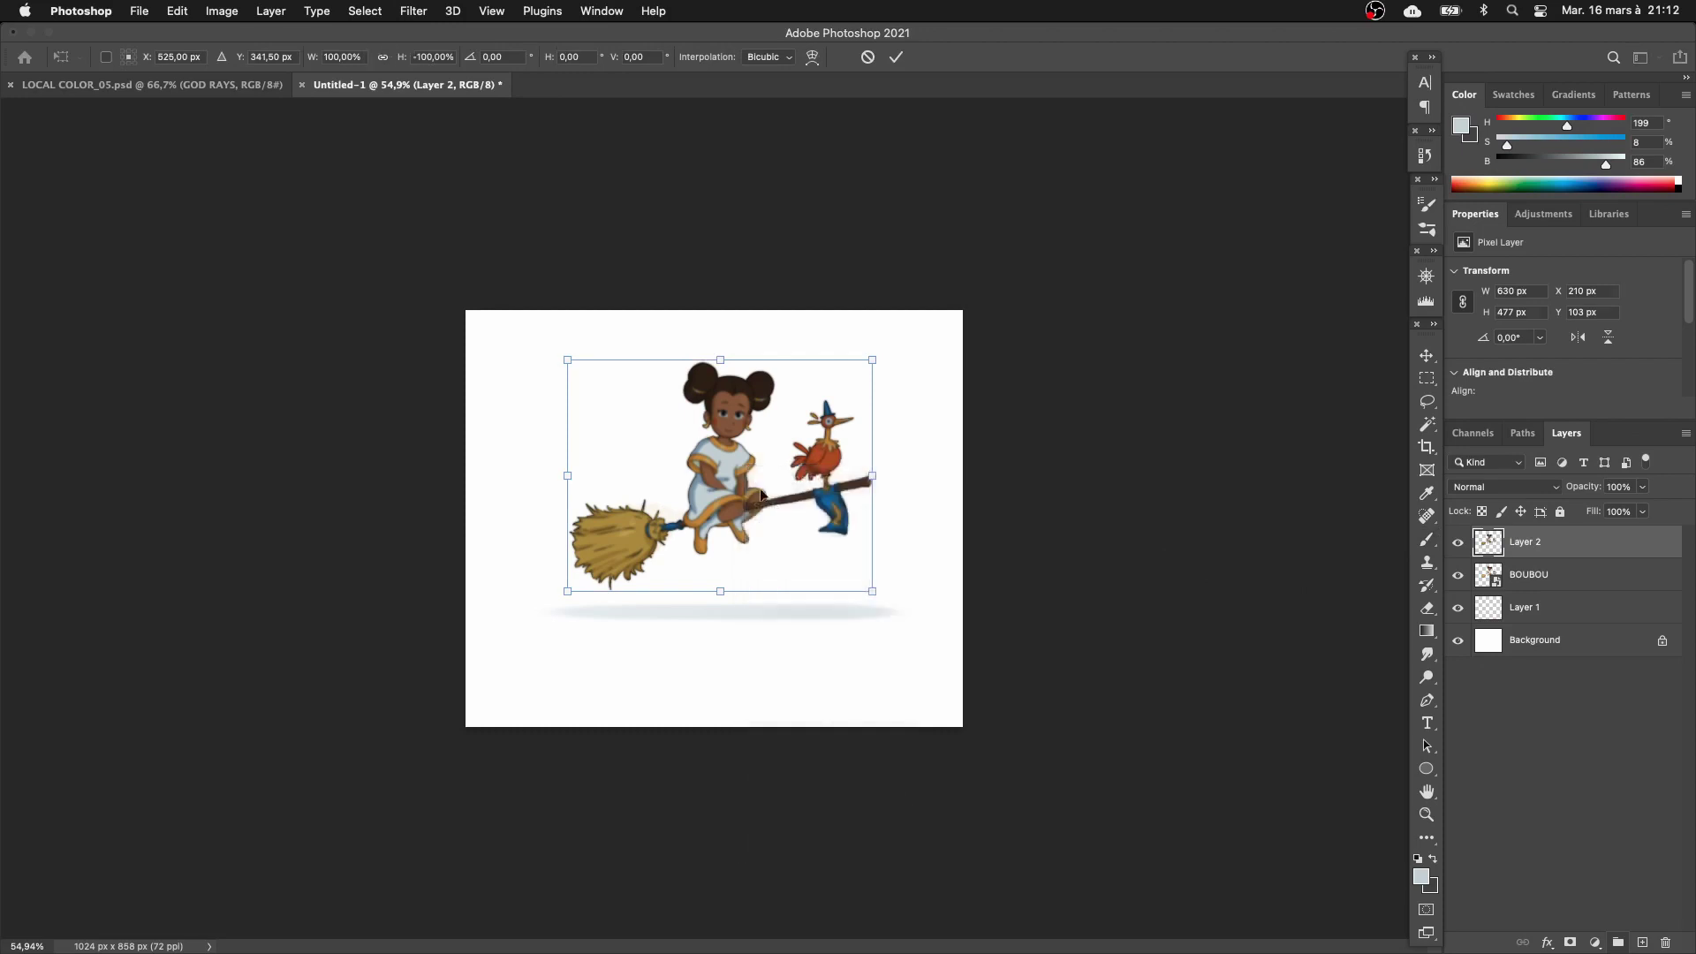
pyautogui.moveTo(771, 409); pyautogui.dragTo(769, 633)
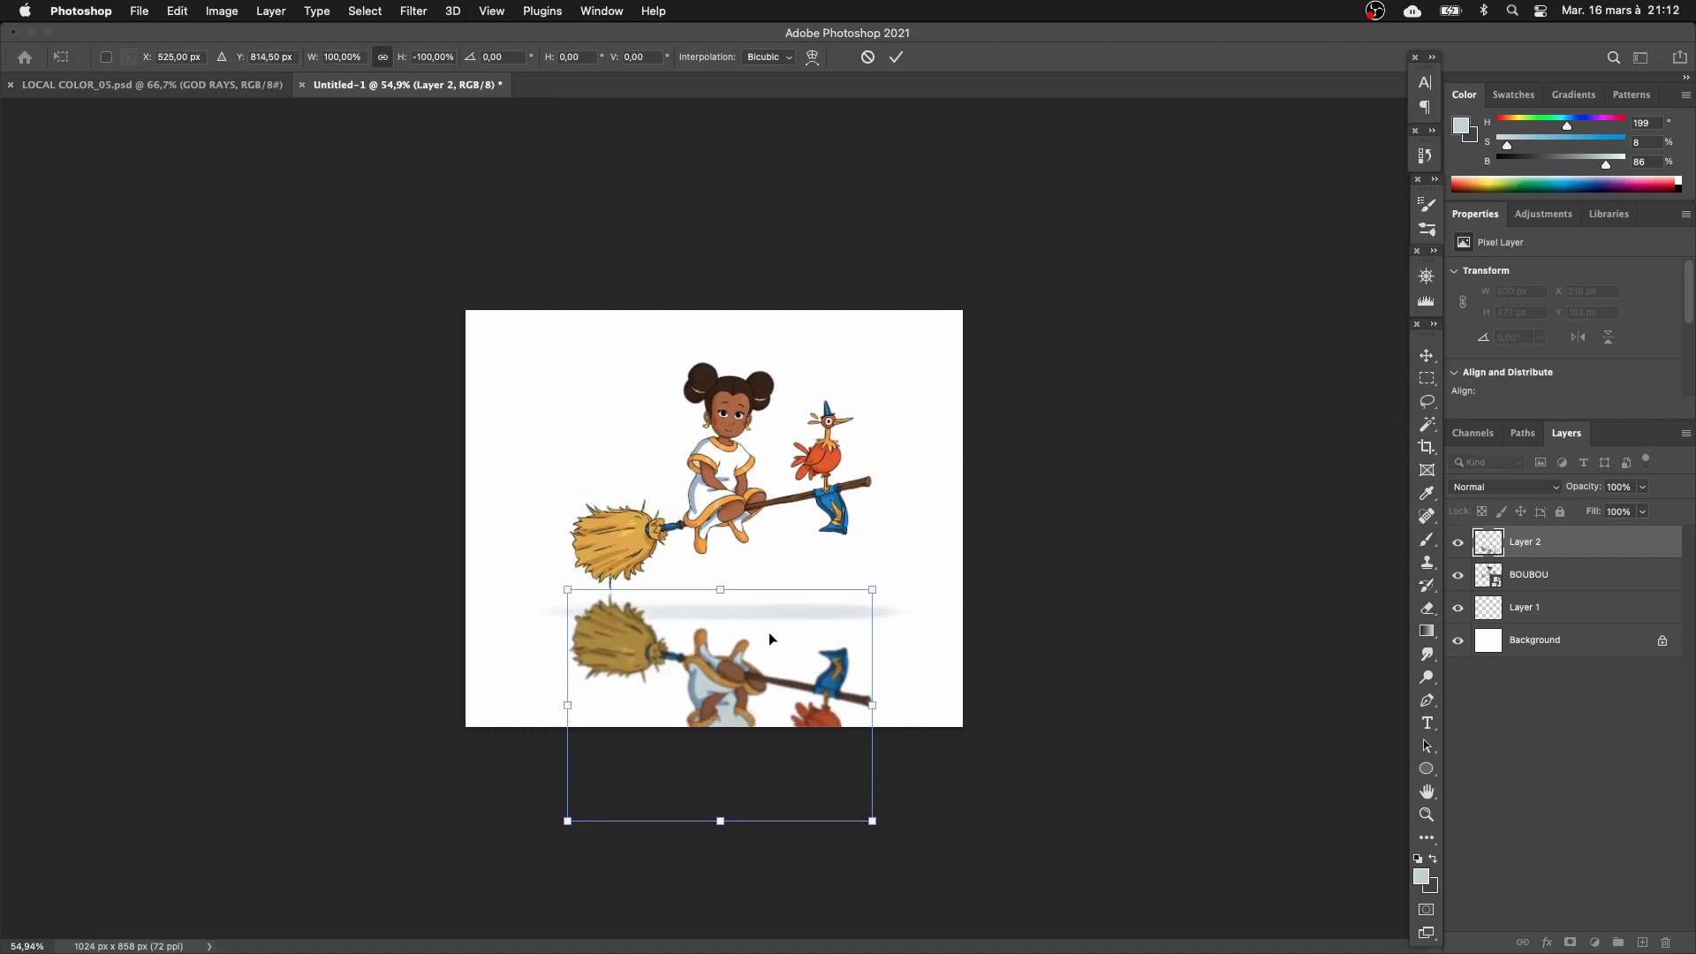
pyautogui.press('Return')
pyautogui.press('b')
# Add 2.45% uniform, monochromatic noise to the reflection layer.
pyautogui.moveTo(711, 696); pyautogui.dragTo(824, 694)
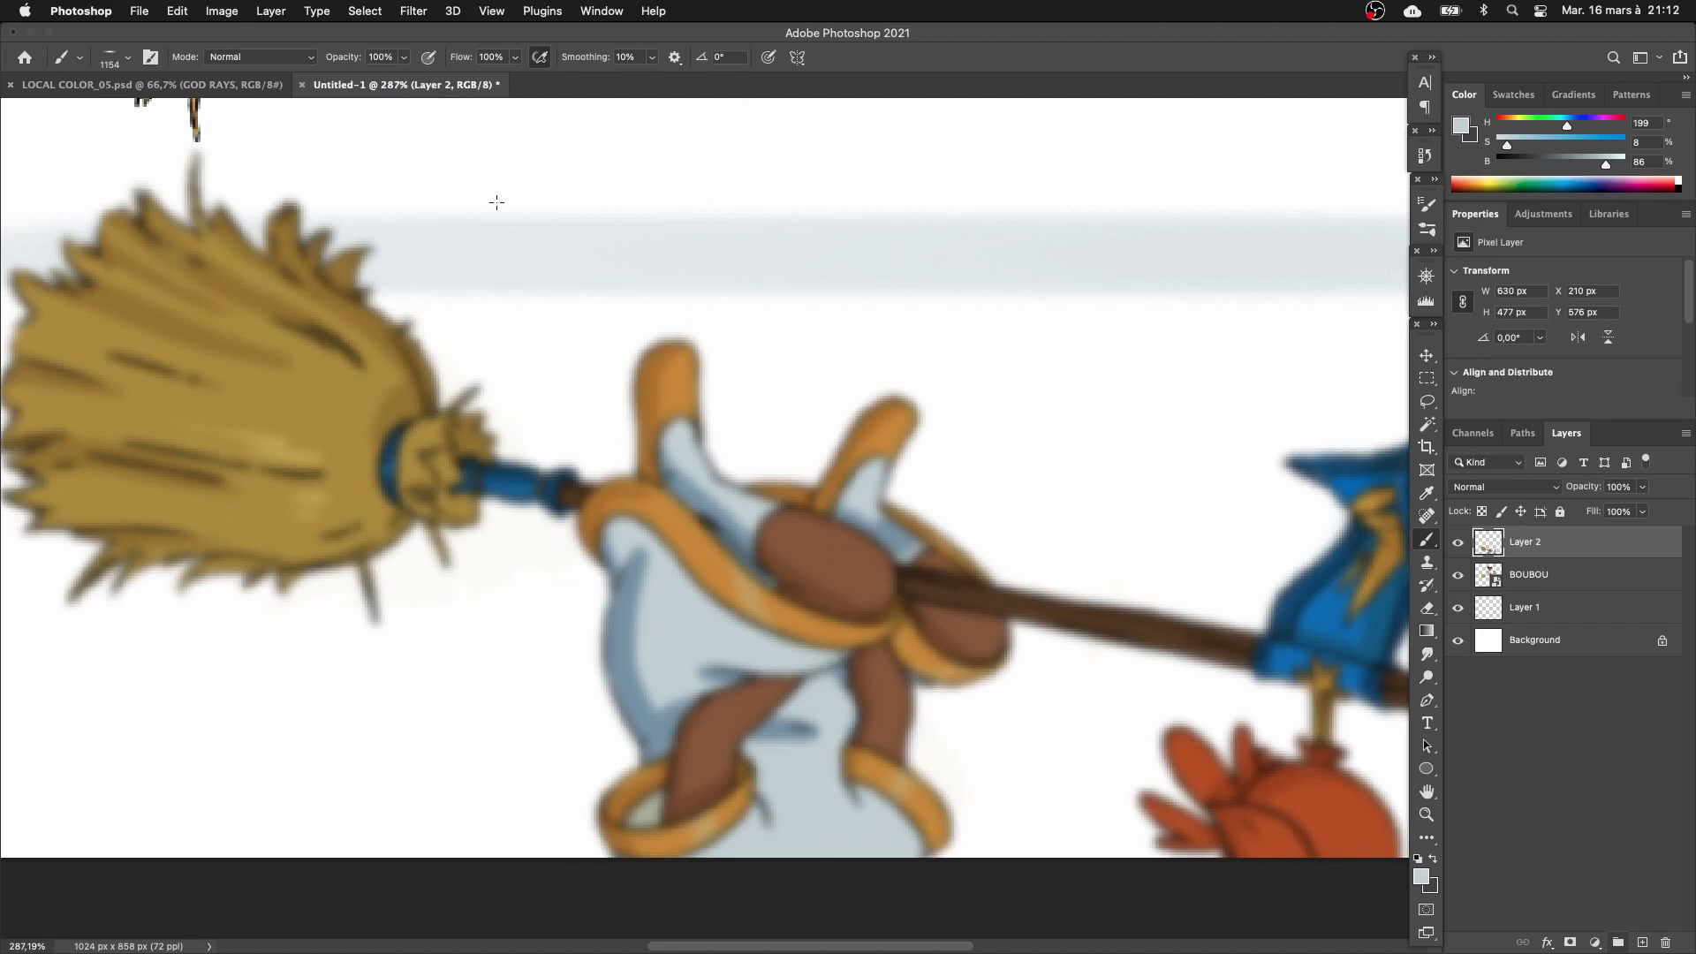
pyautogui.click(410, 12)
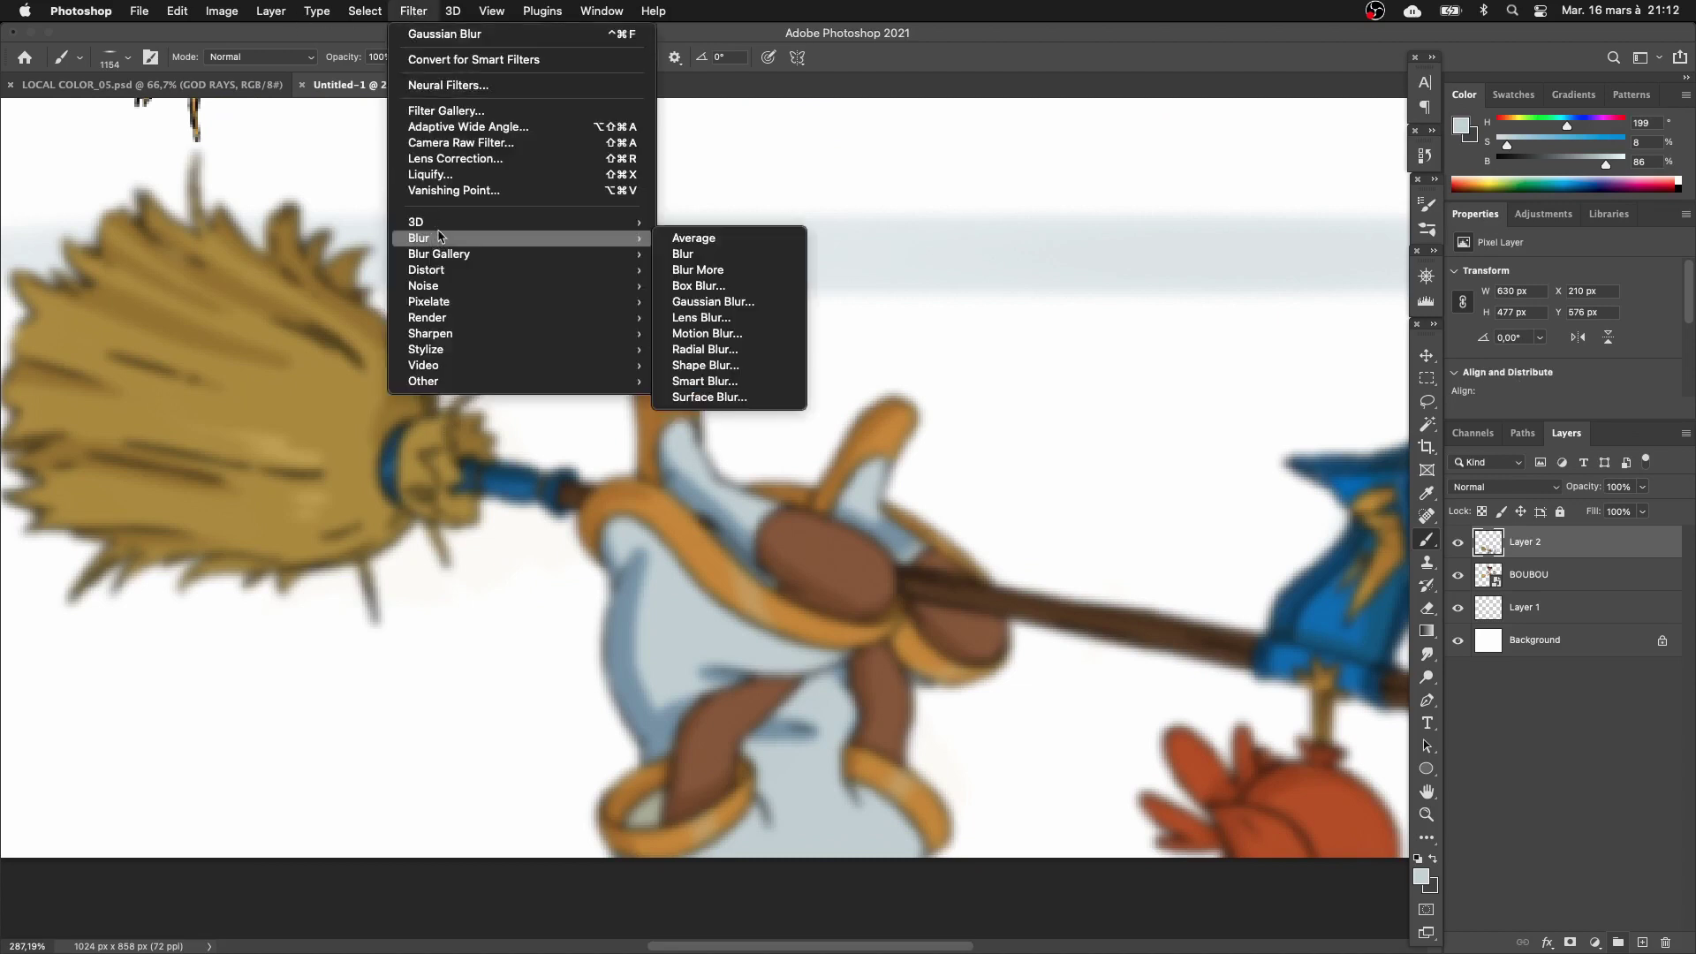
pyautogui.moveTo(521, 286)
pyautogui.click(688, 287)
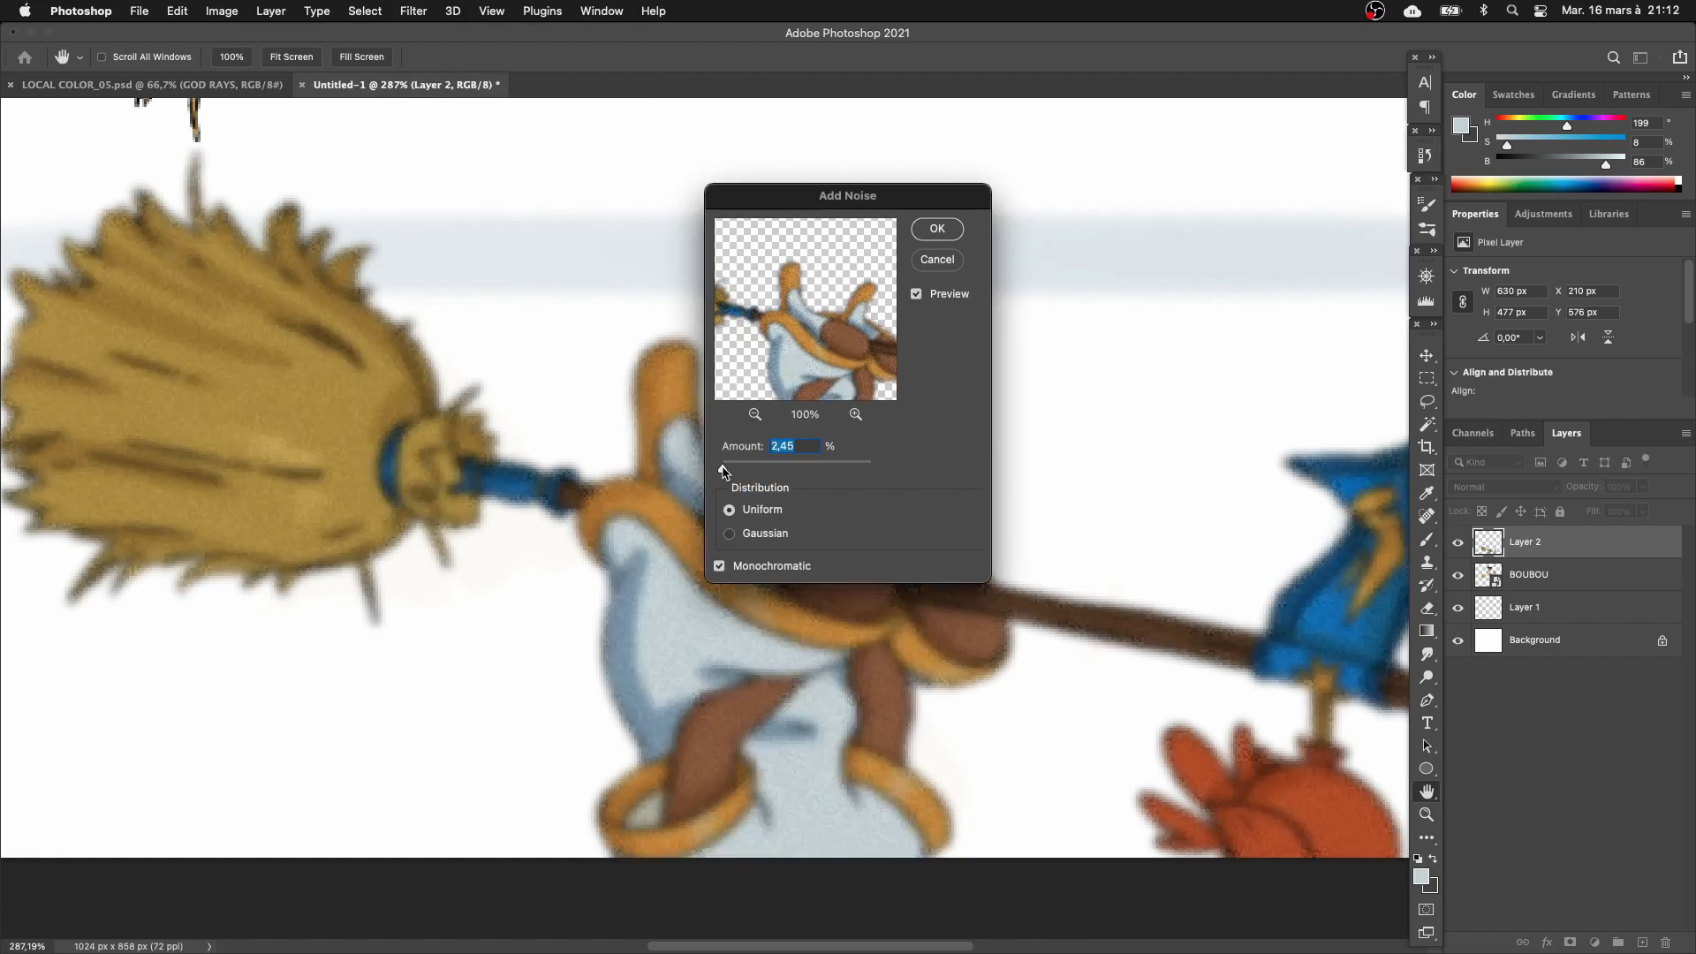
pyautogui.click(938, 229)
# Add a layer mask to the reflection layer and switch to a soft round brush enlarged to about 318 px.
pyautogui.scroll(-5, 966, 253)
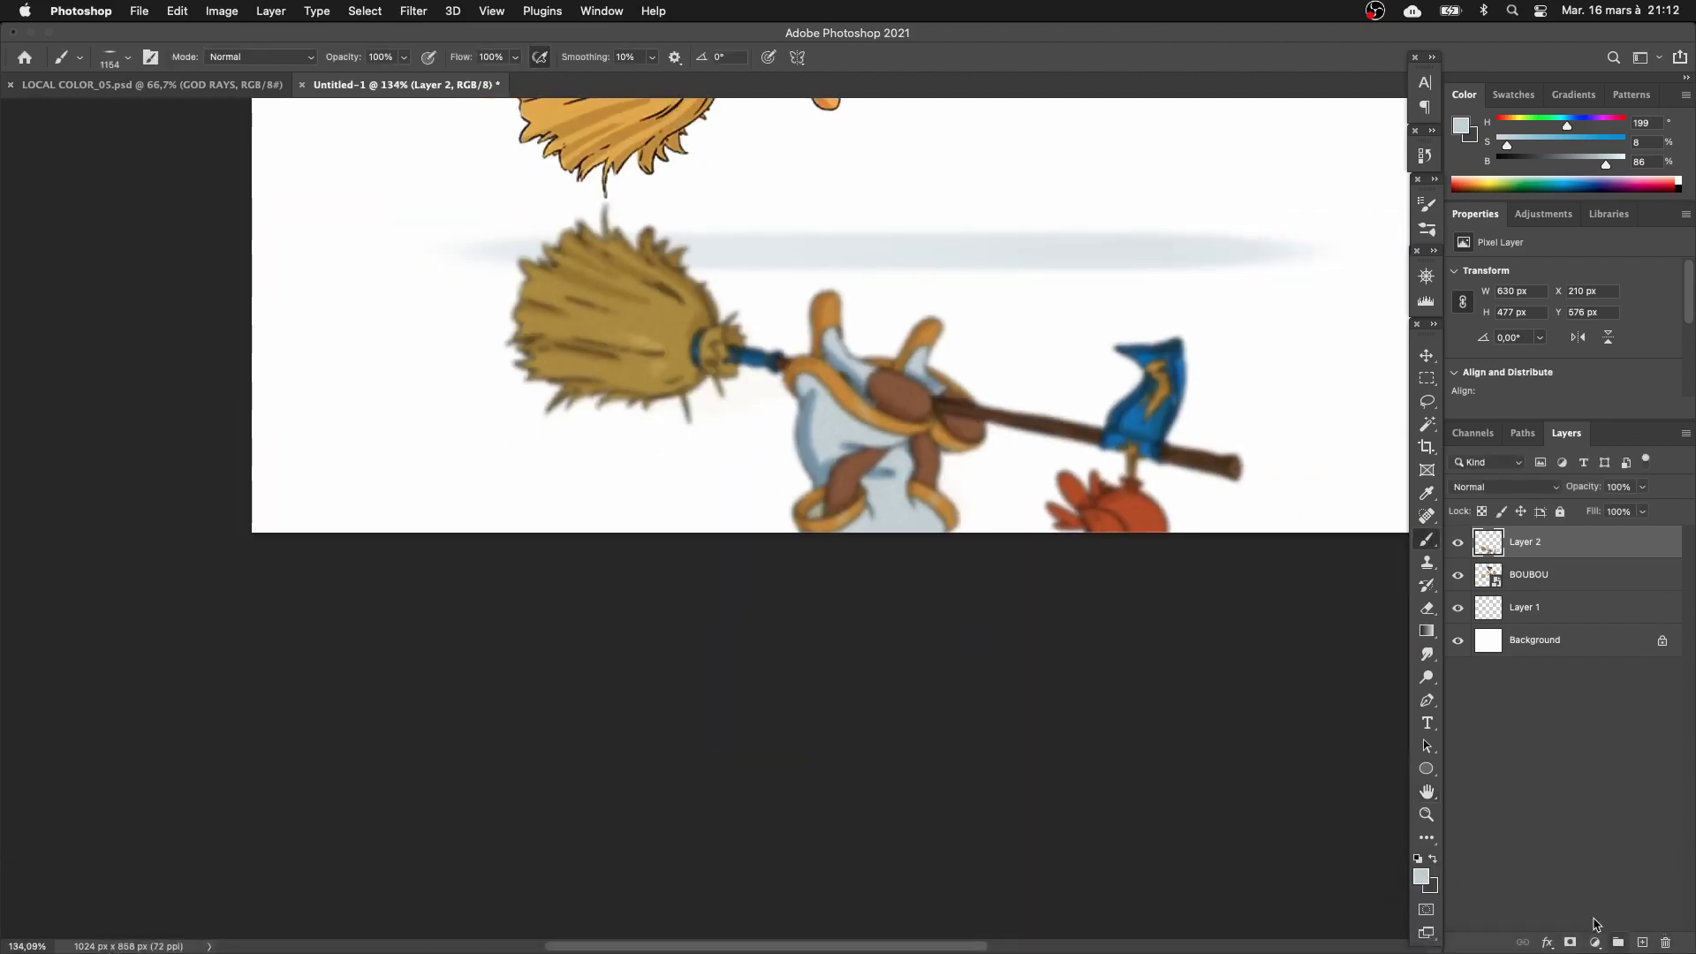
pyautogui.click(1571, 942)
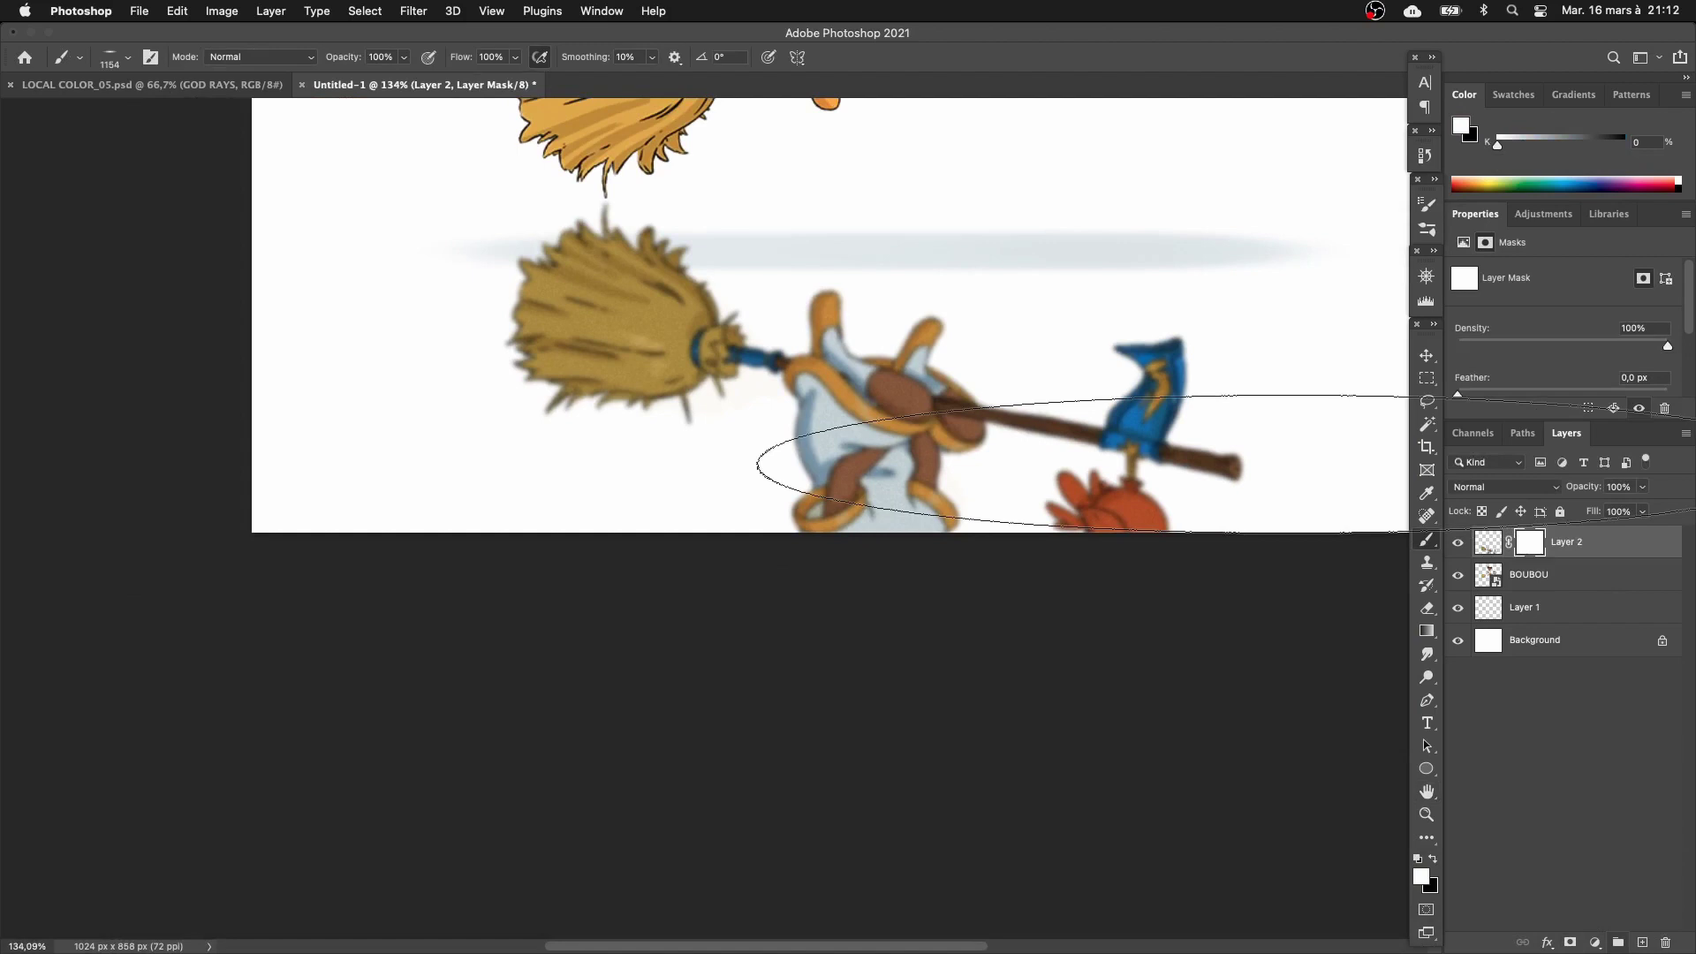
pyautogui.rightClick(879, 395)
pyautogui.click(912, 691)
pyautogui.moveTo(760, 420)
pyautogui.mouseDown()
pyautogui.moveTo(827, 415)
pyautogui.moveTo(739, 398)
pyautogui.mouseUp()
pyautogui.rightClick(851, 483)
pyautogui.click(916, 704)
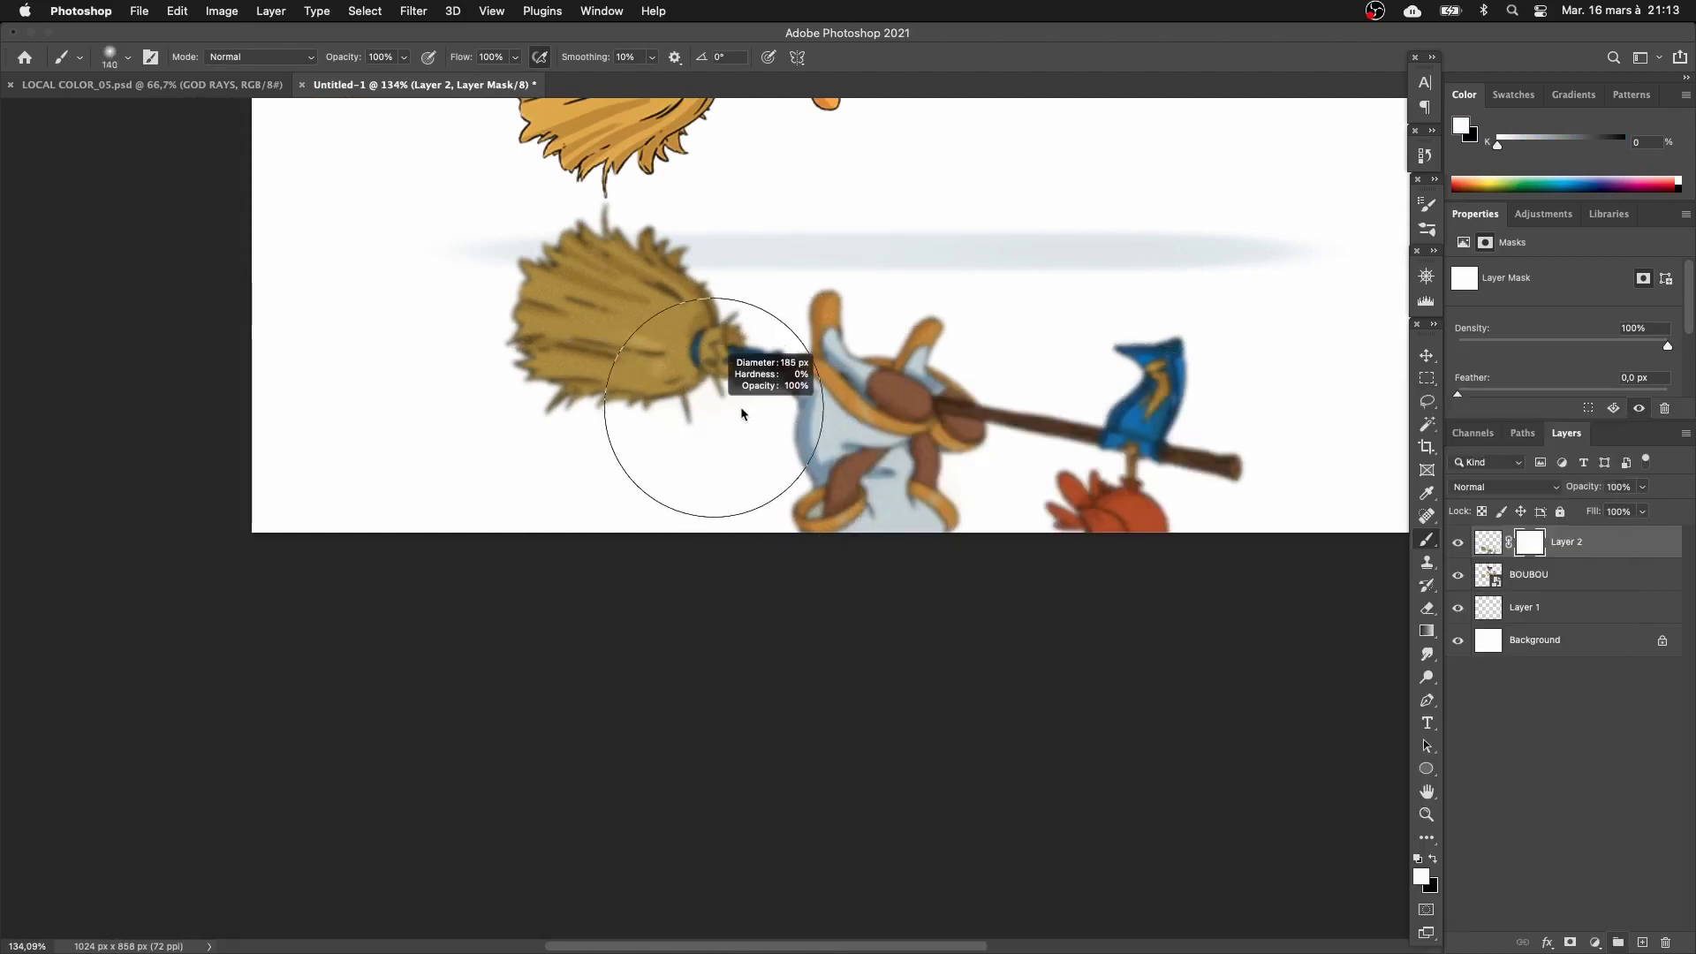
pyautogui.scroll(-3, 739, 462)
pyautogui.moveTo(688, 622); pyautogui.dragTo(760, 623)
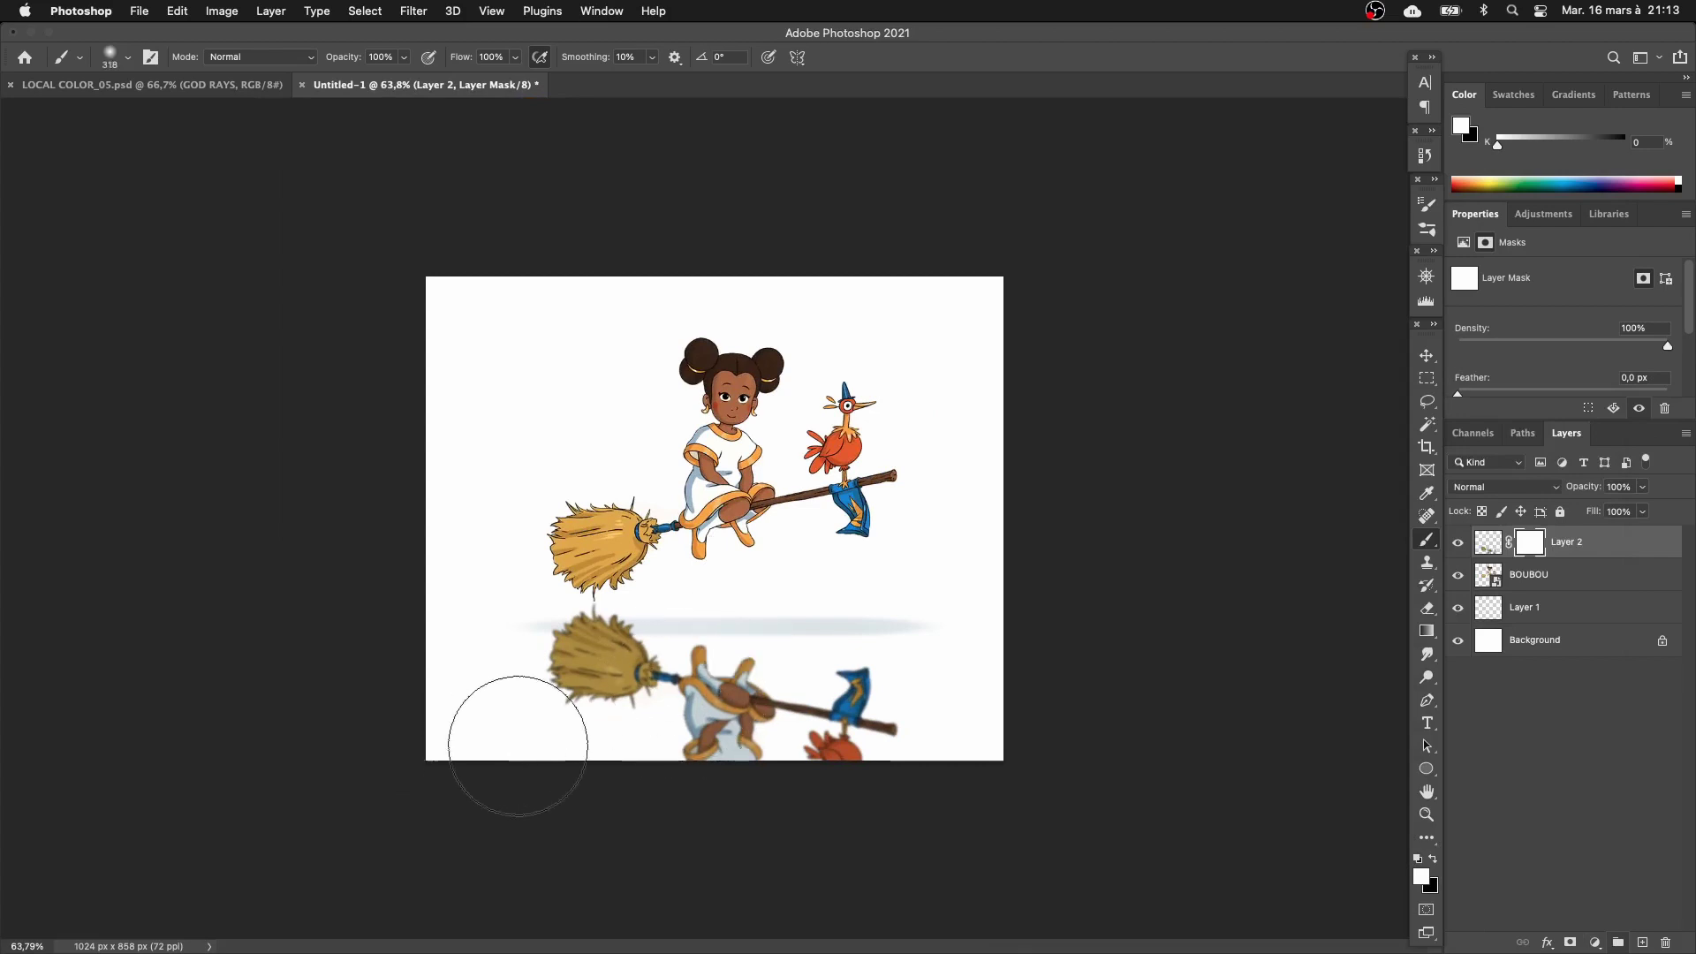
# Paint black on the mask across the lower part of the reflection to fade it out downwards, undoing the last stroke.
pyautogui.press('x')
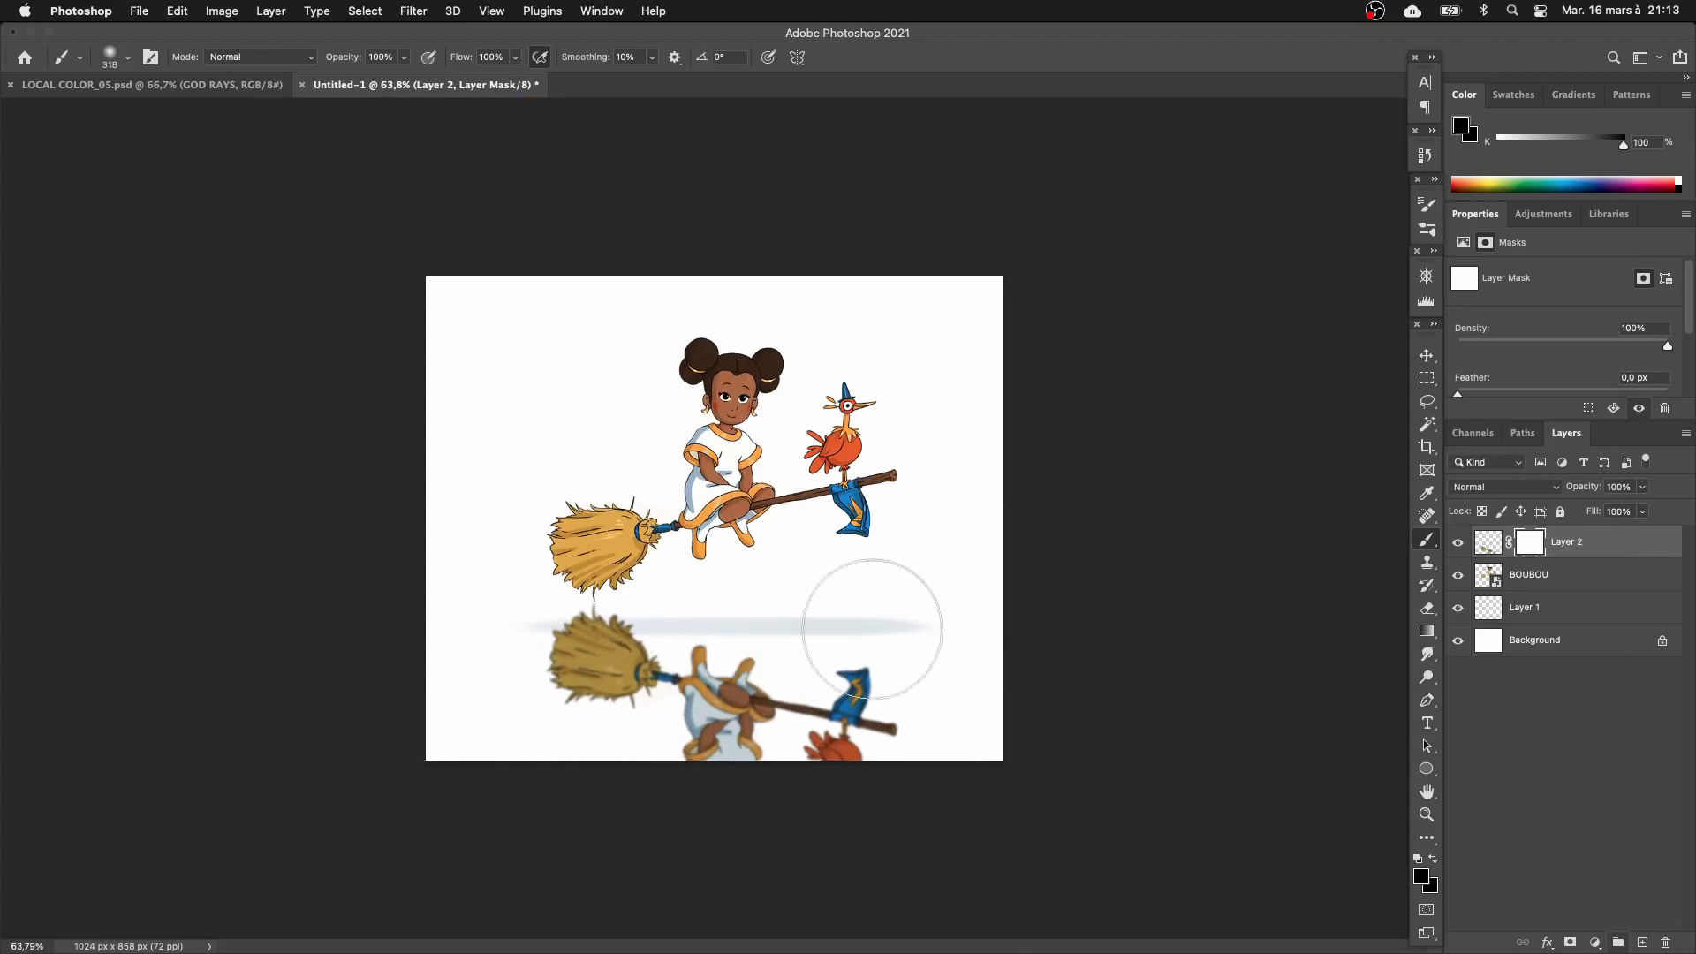
pyautogui.moveTo(568, 738)
pyautogui.mouseDown()
pyautogui.moveTo(946, 739)
pyautogui.moveTo(883, 752)
pyautogui.moveTo(436, 708)
pyautogui.moveTo(871, 731)
pyautogui.mouseUp()
pyautogui.moveTo(698, 717)
pyautogui.mouseDown()
pyautogui.moveTo(681, 742)
pyautogui.moveTo(639, 707)
pyautogui.moveTo(530, 681)
pyautogui.moveTo(1087, 686)
pyautogui.moveTo(512, 633)
pyautogui.moveTo(671, 650)
pyautogui.mouseUp()
pyautogui.press('super+z')
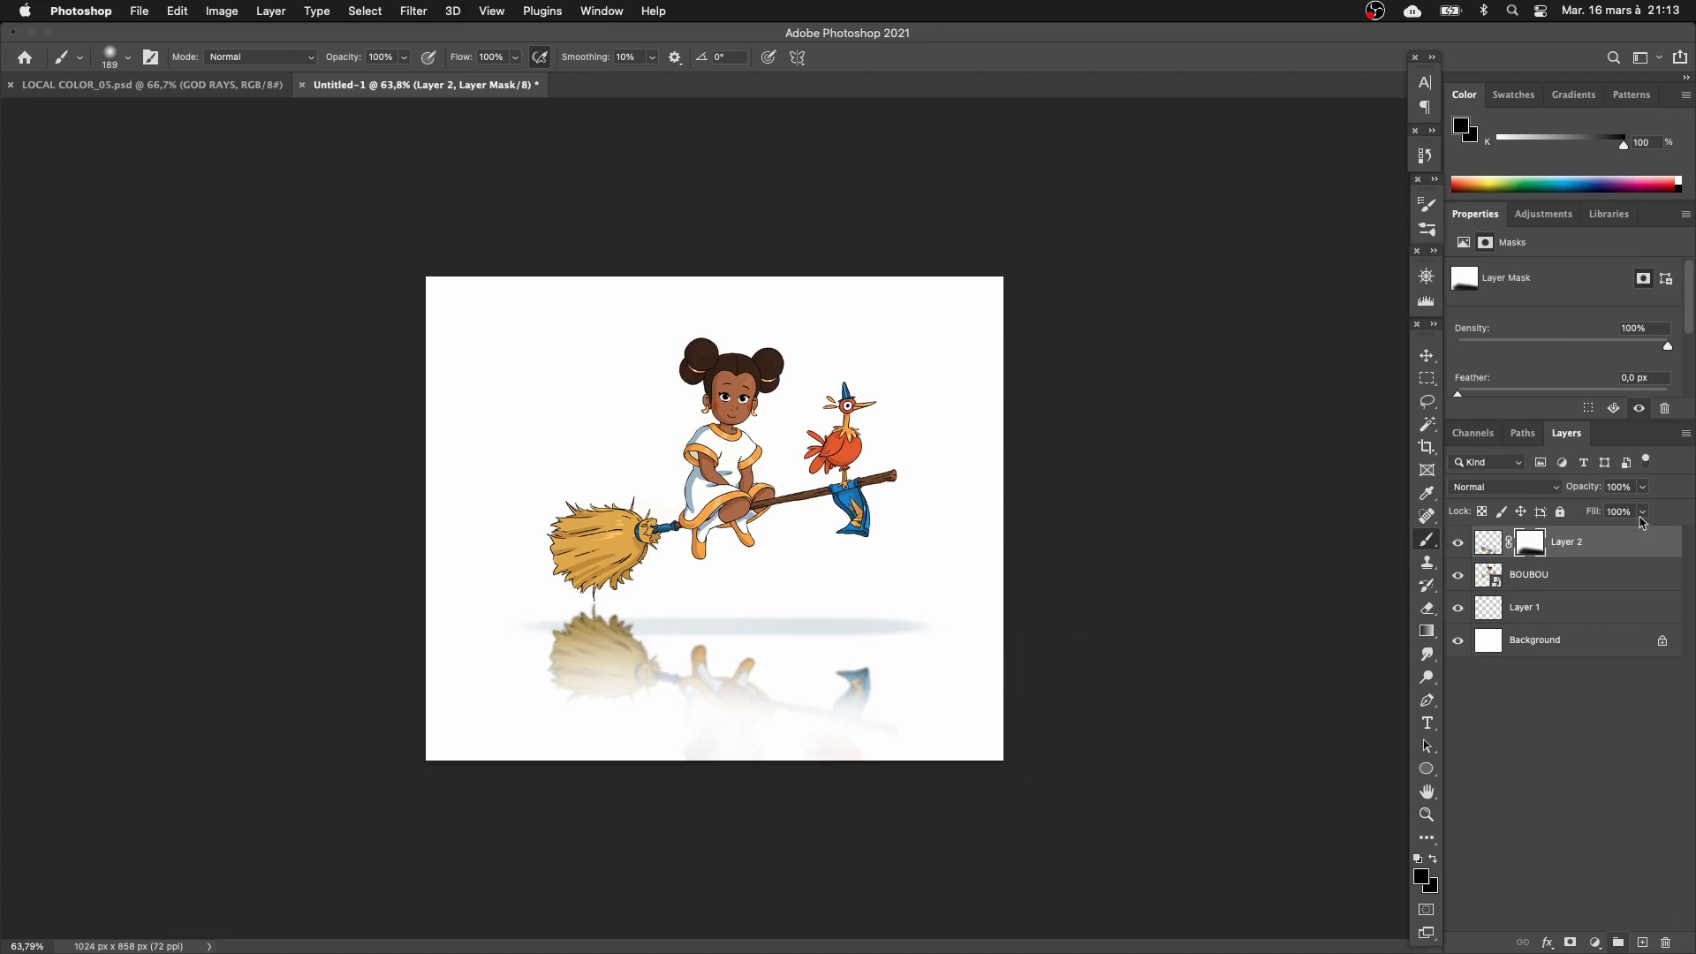
# Lower the reflection layer's fill to 25%, checking its subtlety against the whole image.
pyautogui.click(1642, 512)
pyautogui.moveTo(1636, 541); pyautogui.dragTo(1598, 536)
pyautogui.click(1208, 573)
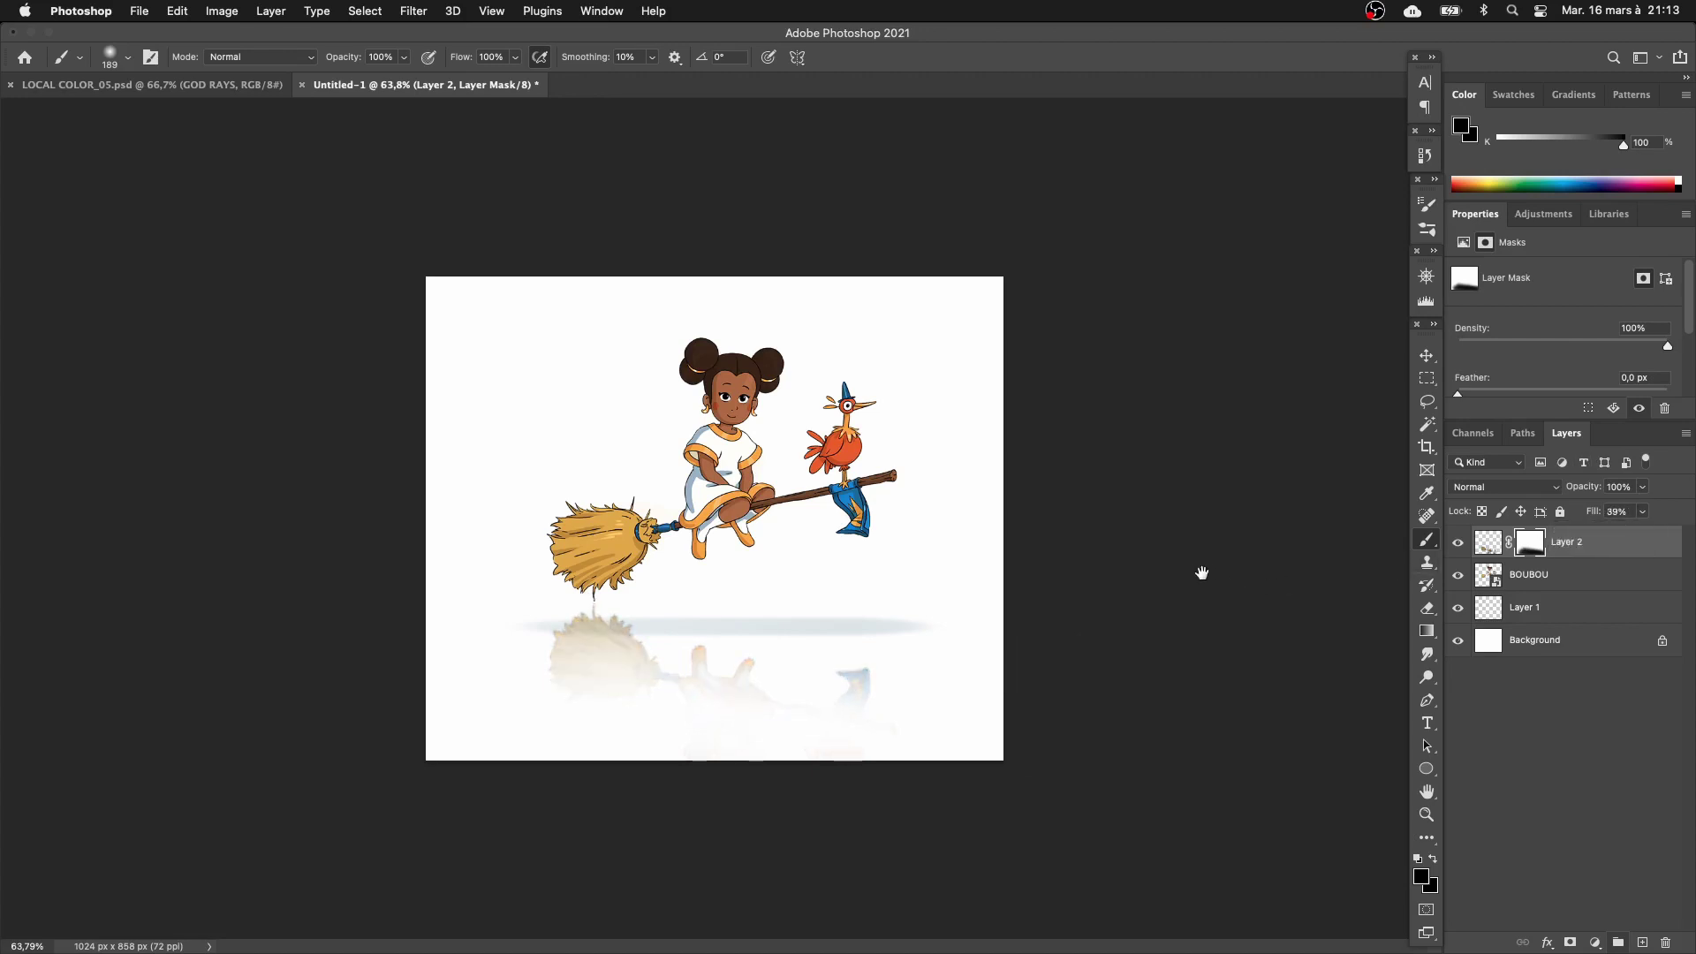
pyautogui.moveTo(1009, 558); pyautogui.dragTo(865, 555)
pyautogui.moveTo(783, 592); pyautogui.dragTo(781, 605)
pyautogui.click(1642, 512)
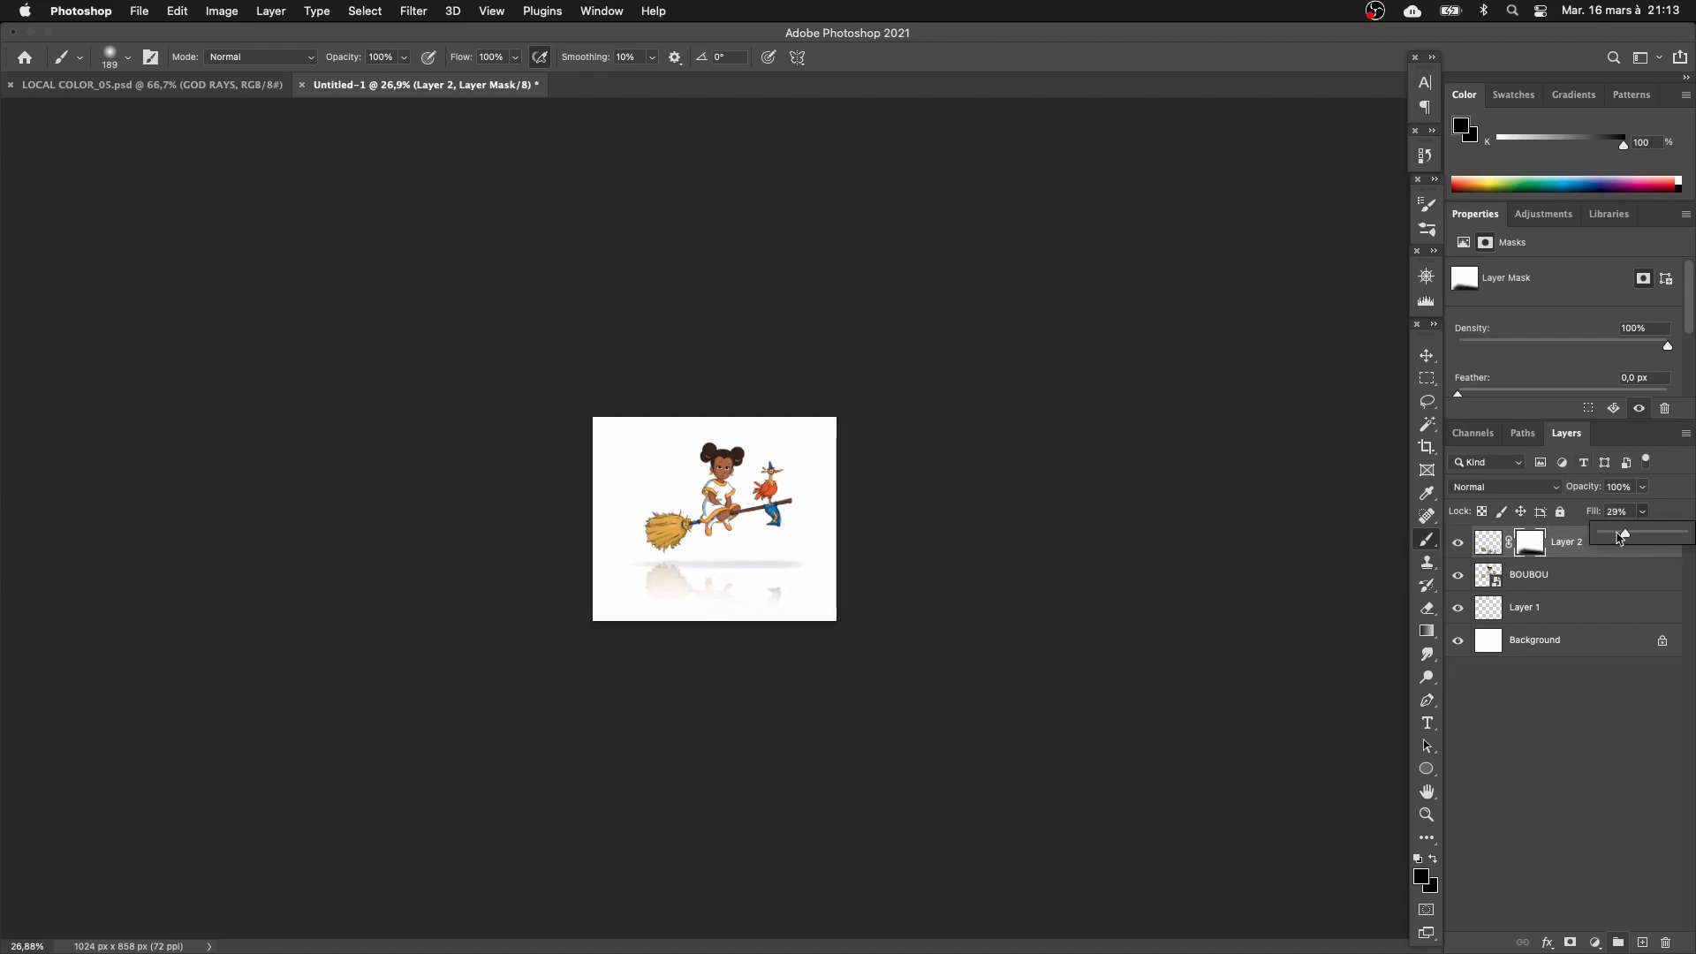
pyautogui.moveTo(831, 548)
pyautogui.mouseDown()
pyautogui.moveTo(890, 568)
pyautogui.moveTo(875, 578)
pyautogui.moveTo(855, 543)
pyautogui.mouseUp()
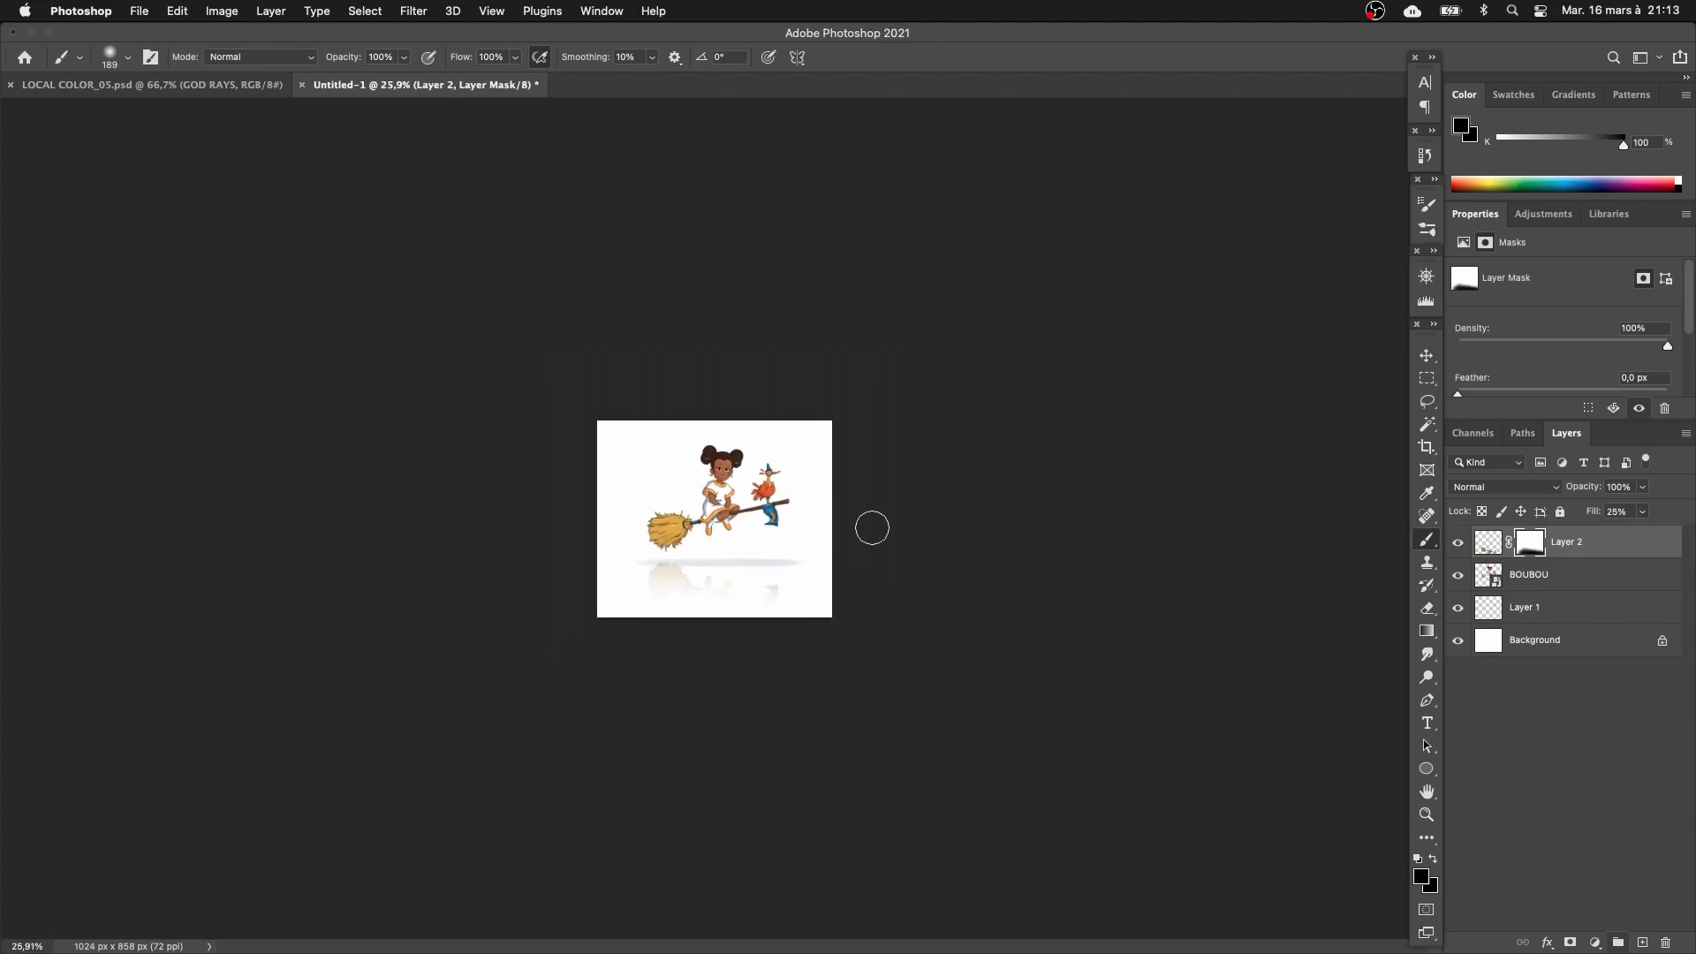
# Compare the image with and without the faded reflection by toggling the reflection layer's visibility.
pyautogui.moveTo(799, 633); pyautogui.dragTo(866, 632)
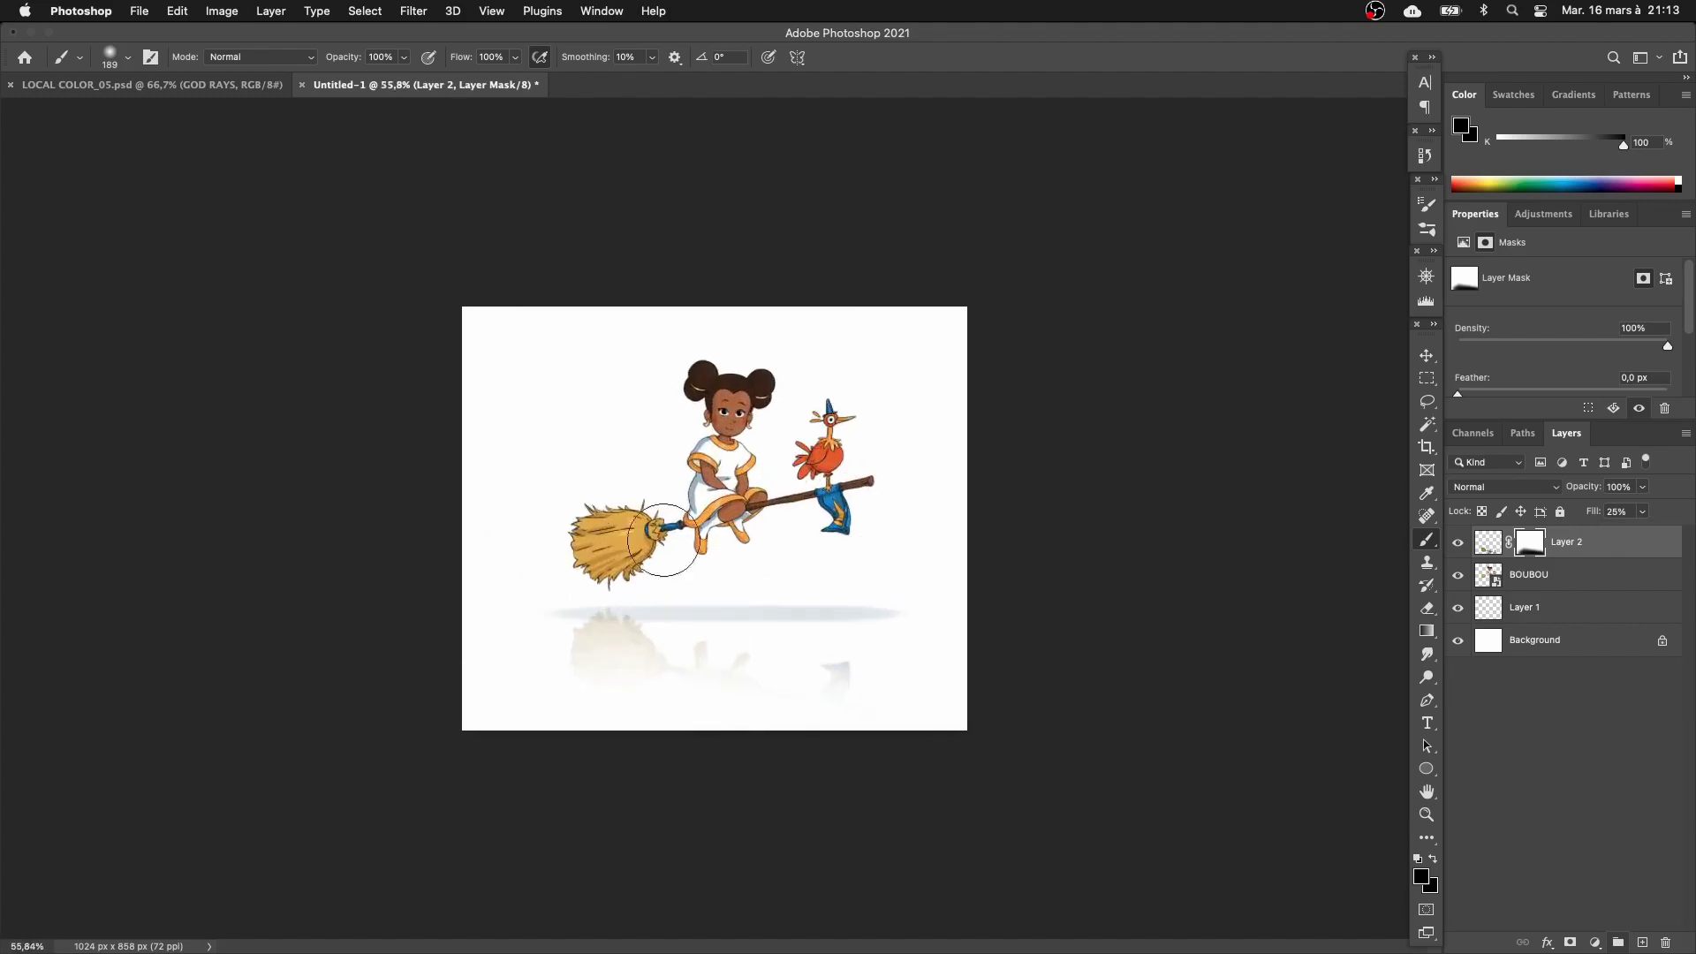
pyautogui.click(1459, 543)
pyautogui.click(1458, 542)
pyautogui.moveTo(1006, 524); pyautogui.dragTo(908, 454)
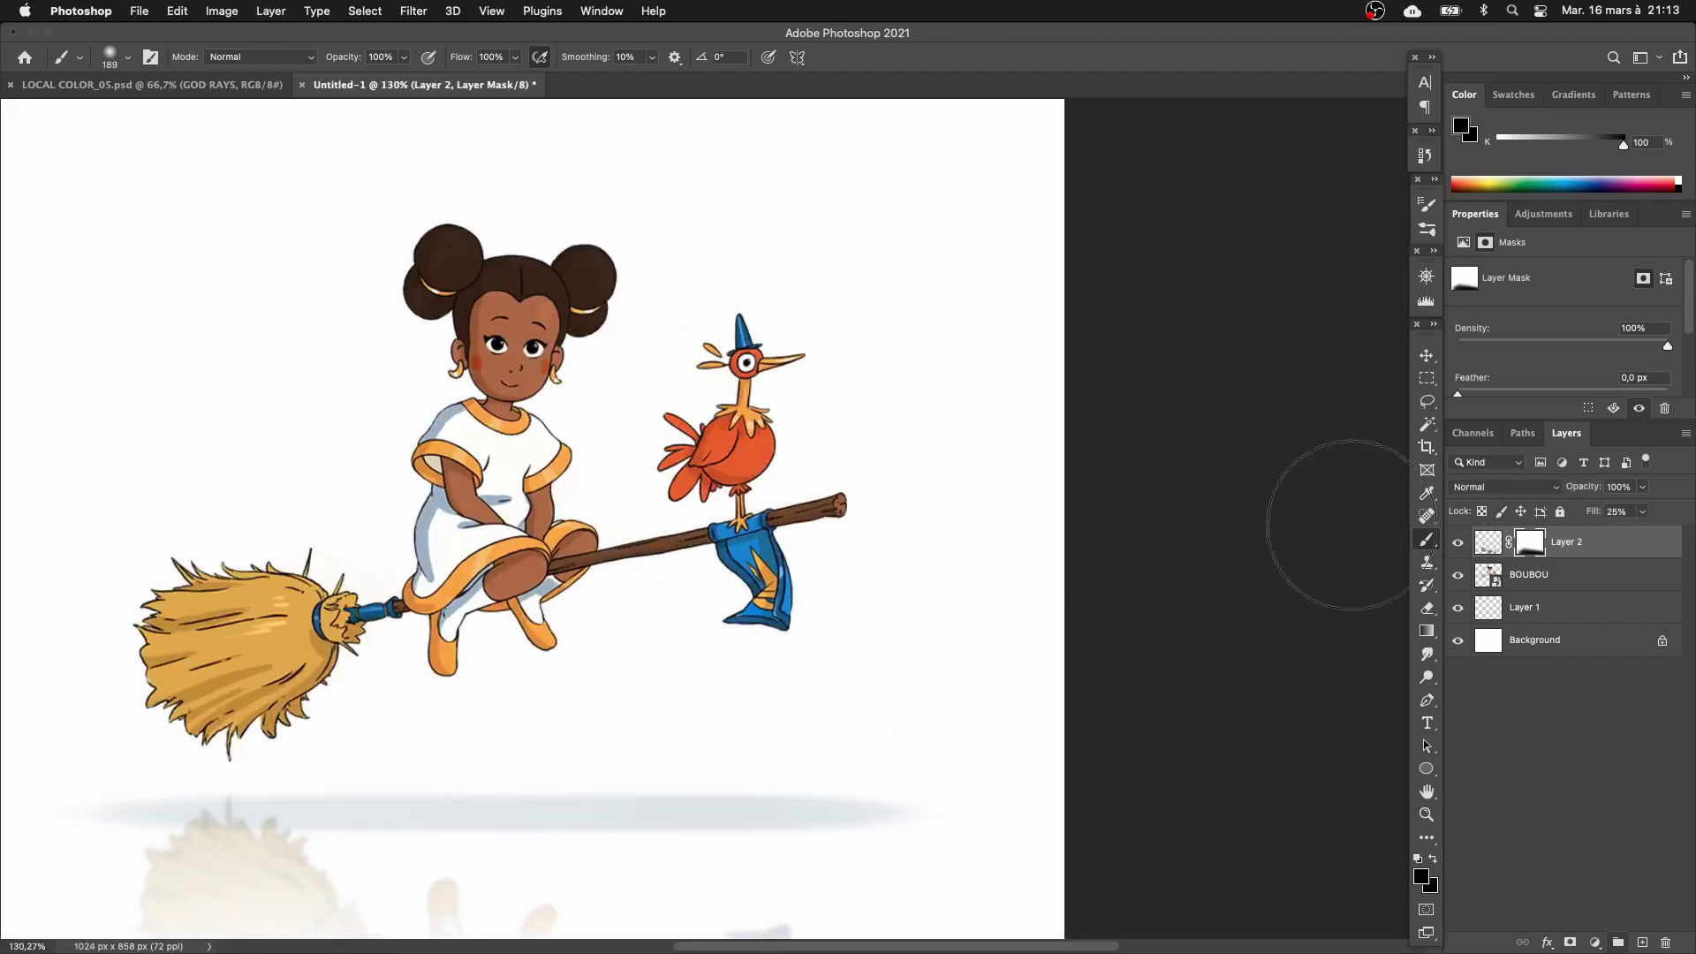
# Lasso the bird on the BOUBOU layer, paste it as a new layer above the reflection, and move it down to the ground.
pyautogui.click(1529, 574)
pyautogui.press('l')
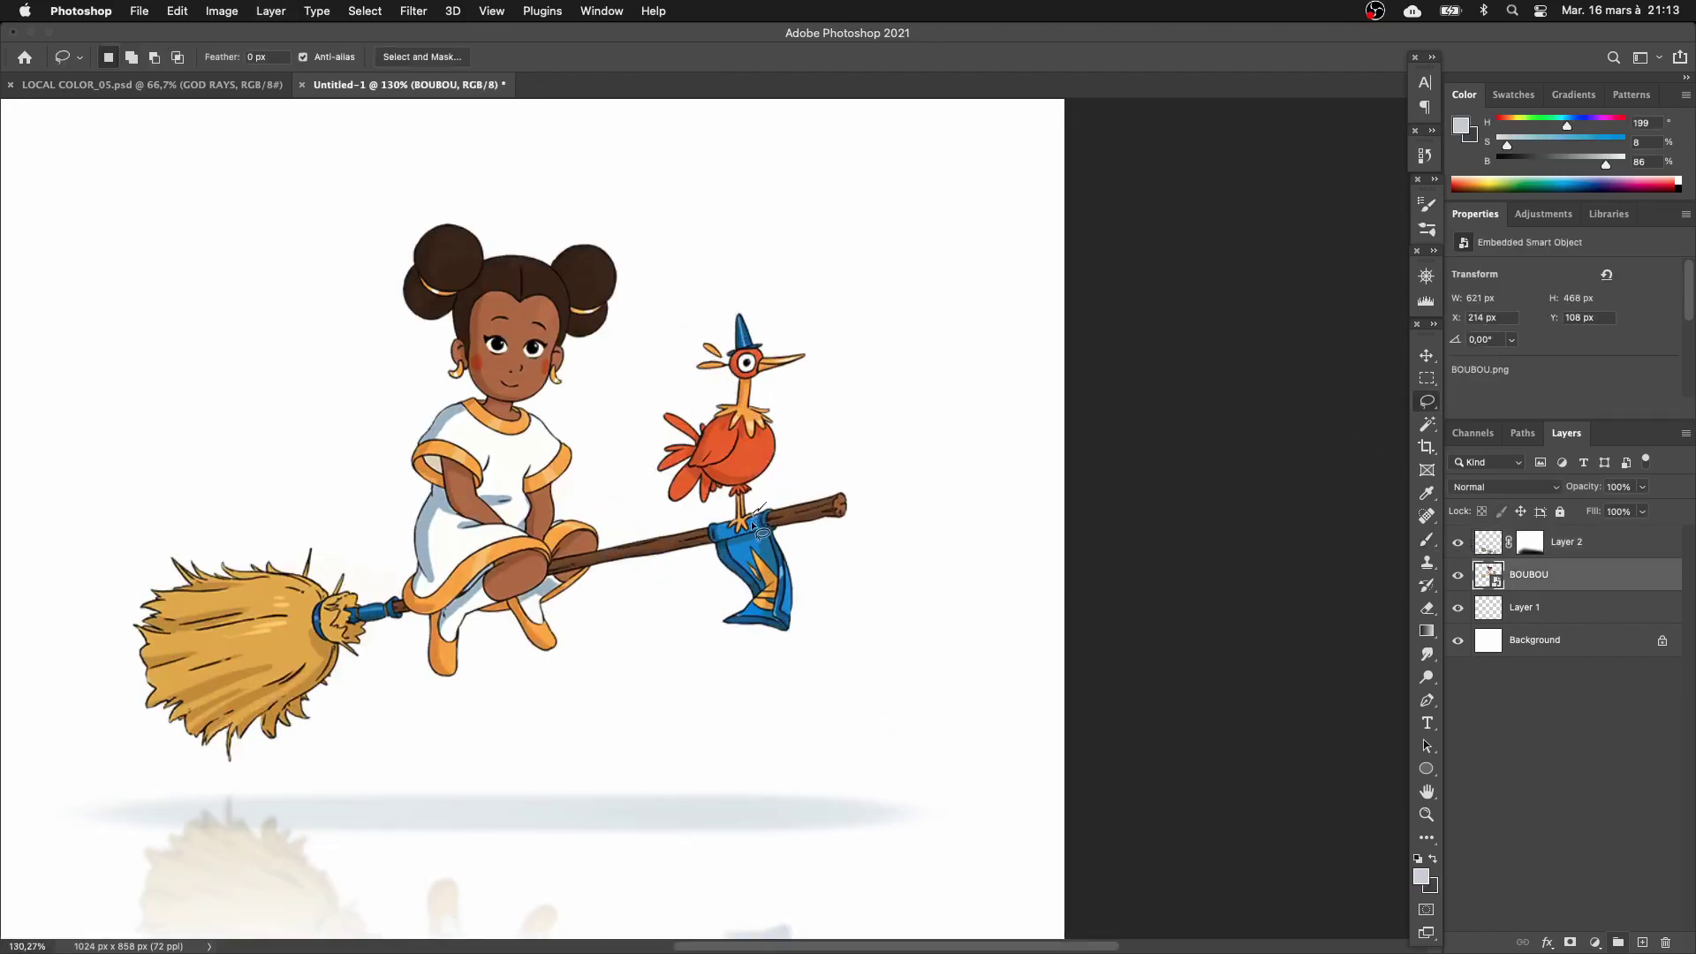
pyautogui.moveTo(754, 521)
pyautogui.mouseDown()
pyautogui.moveTo(658, 511)
pyautogui.moveTo(890, 283)
pyautogui.mouseUp()
pyautogui.click(1582, 543)
pyautogui.hotkey('ctrl', 'v')
pyautogui.moveTo(800, 418); pyautogui.dragTo(925, 732)
# Select the leftover blue scrap beside the pasted bird's foot, delete it and clear the selection.
pyautogui.scroll(5, 856, 417)
pyautogui.moveTo(855, 417)
pyautogui.mouseDown()
pyautogui.moveTo(893, 459)
pyautogui.moveTo(850, 591)
pyautogui.mouseUp()
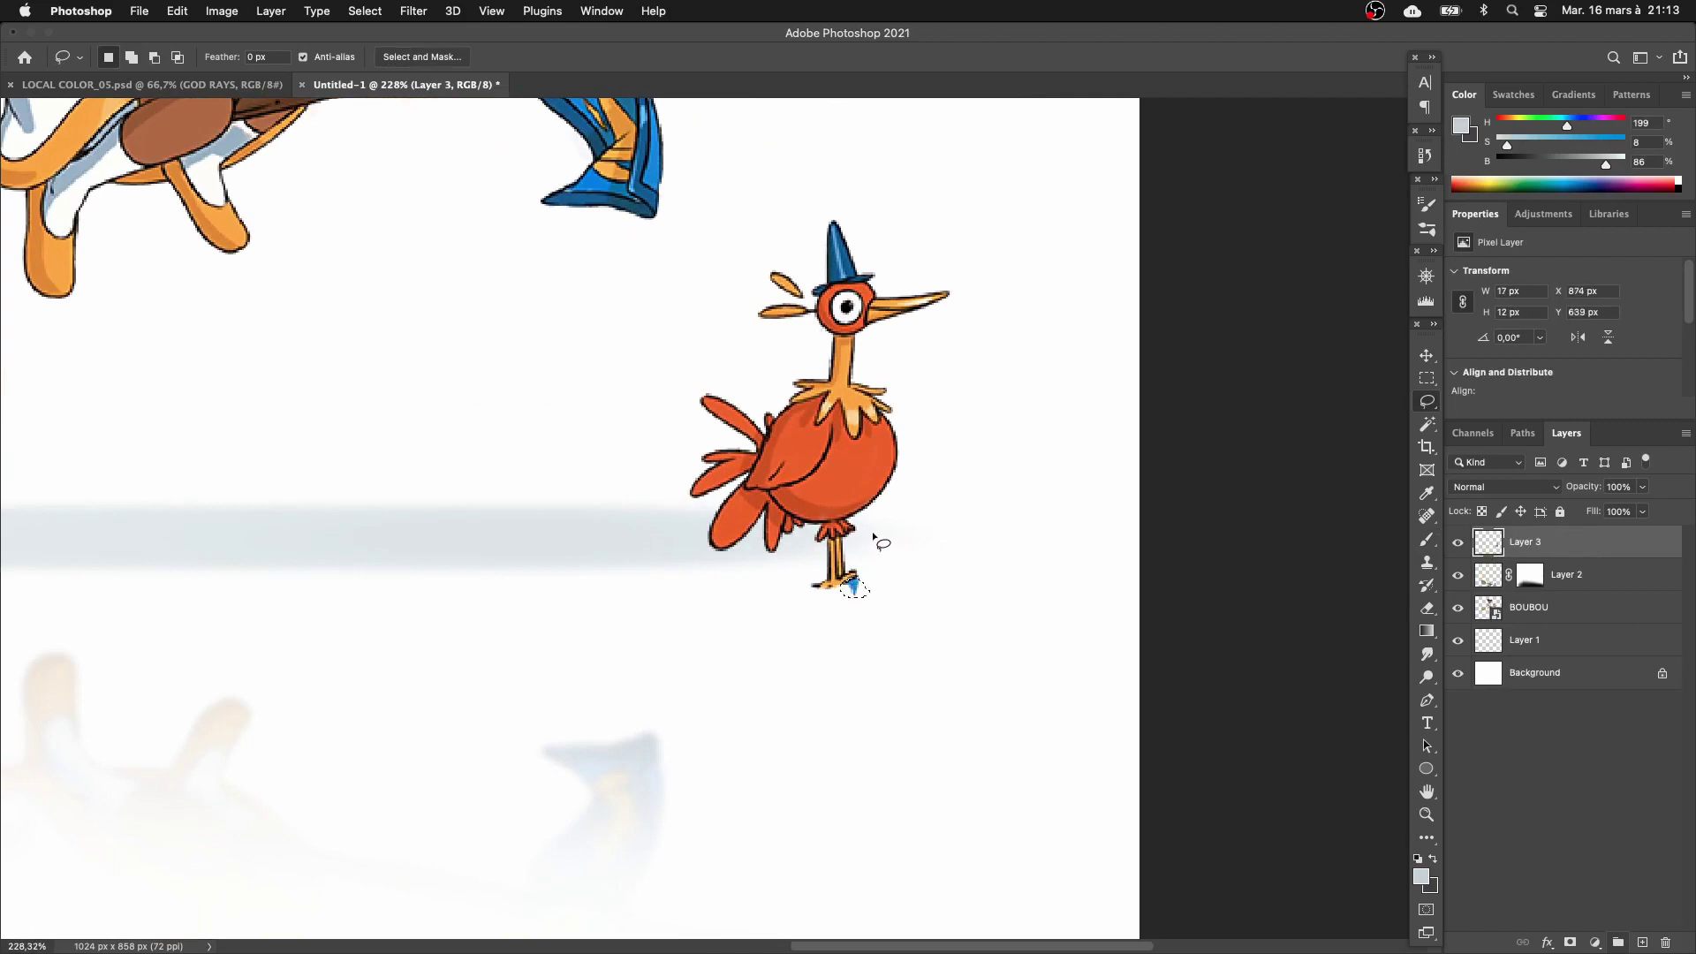
pyautogui.press('super+d')
# Duplicate the pasted bird's layer and brush light blue-grey over the copy on a new clipped layer.
pyautogui.press('super+j')
pyautogui.click(1642, 943)
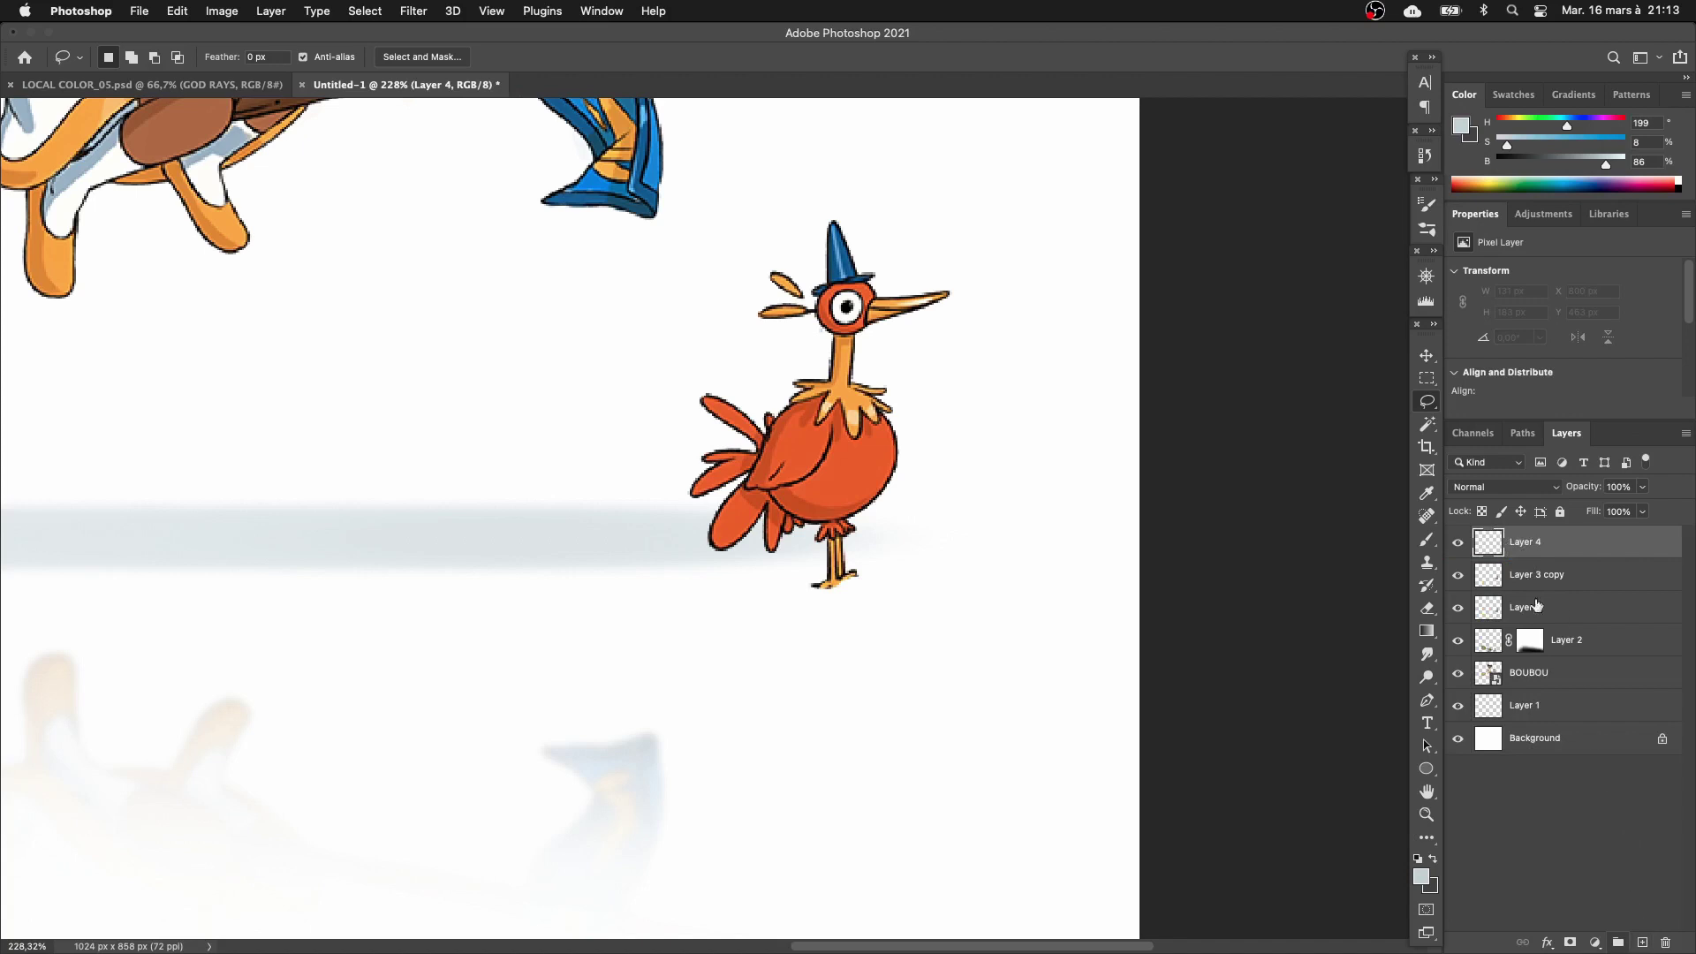
pyautogui.keyDown('alt'); pyautogui.click(1506, 554); pyautogui.keyUp('alt')
pyautogui.press('b')
pyautogui.moveTo(849, 291)
pyautogui.mouseDown()
pyautogui.moveTo(739, 606)
pyautogui.moveTo(1022, 379)
pyautogui.mouseUp()
# Set the clipped grey layer to Multiply and merge it with the bird copy.
pyautogui.click(1501, 487)
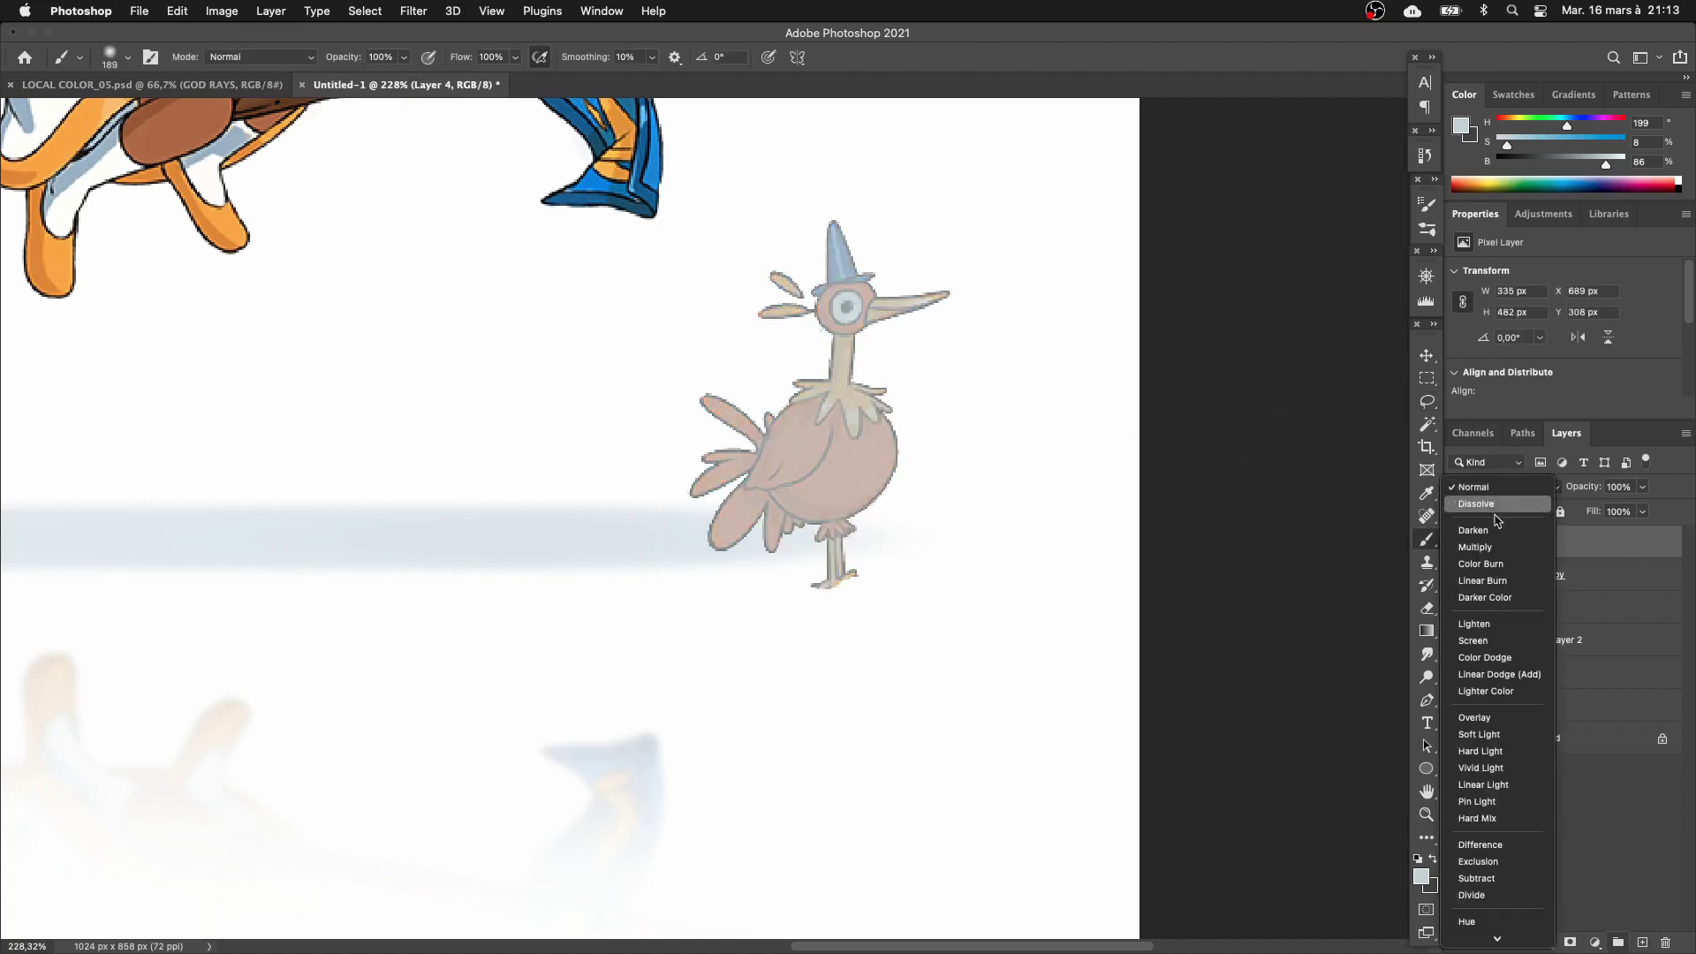
pyautogui.click(1493, 546)
pyautogui.rightClick(1535, 582)
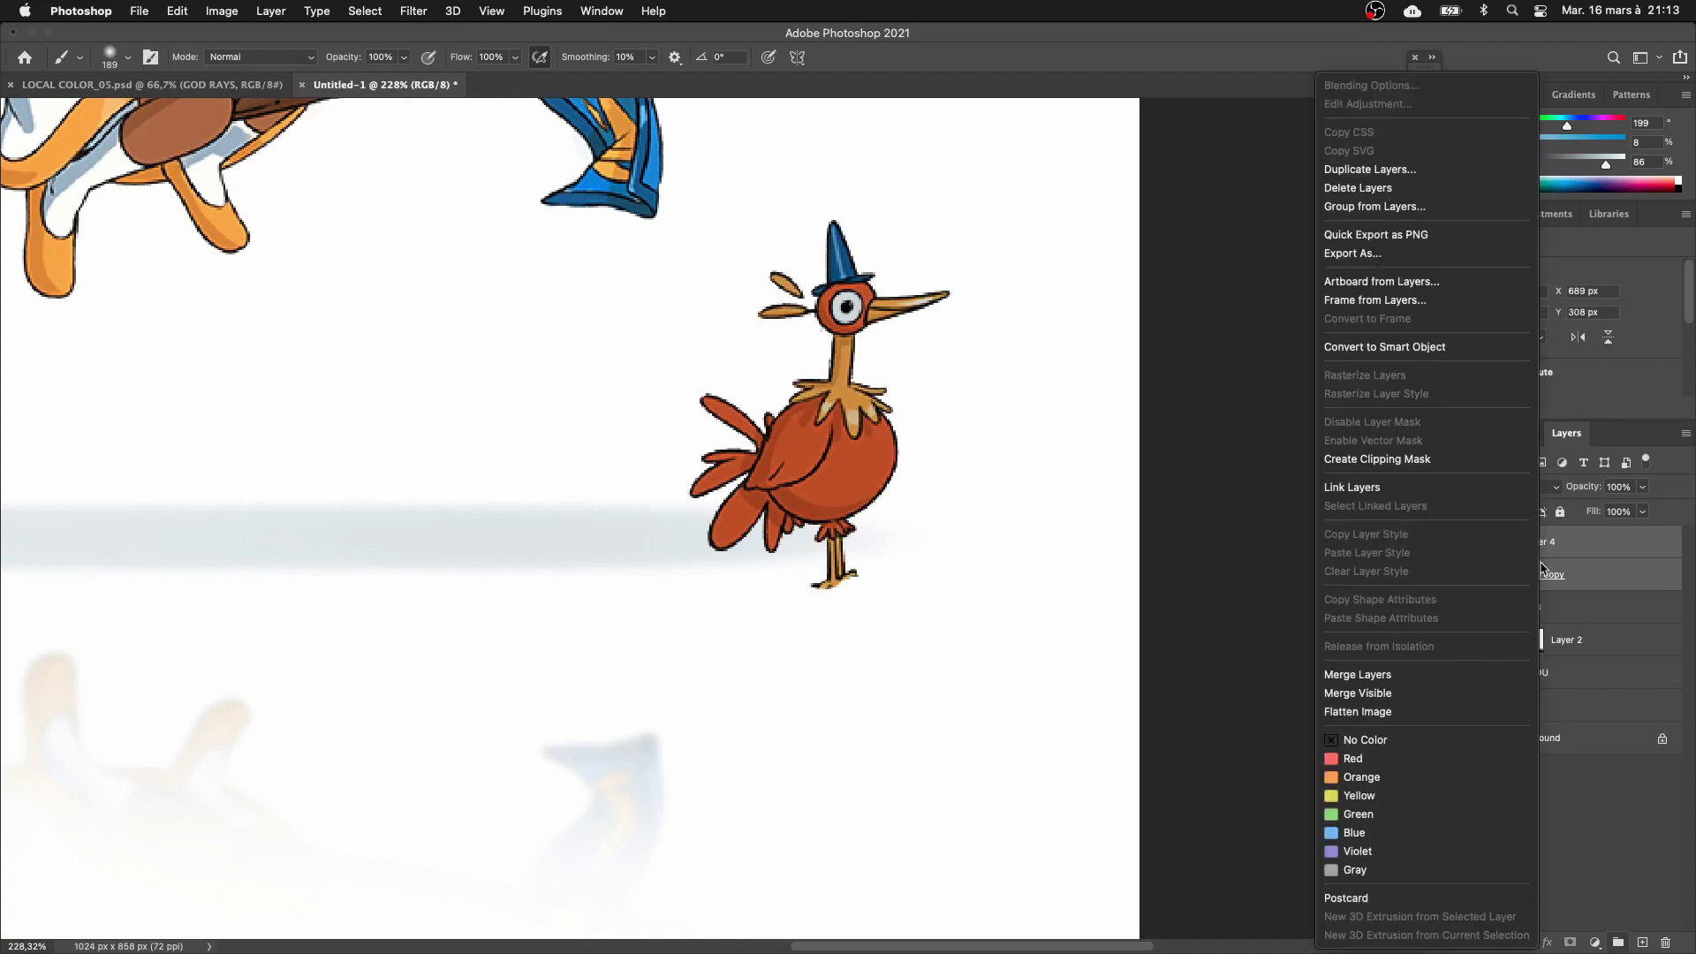
pyautogui.click(1384, 675)
# Apply a Gaussian Blur with a 1.9-pixel radius to the darkened bird copy.
pyautogui.scroll(-2, 1099, 549)
pyautogui.scroll(-1, 1072, 530)
pyautogui.scroll(10, 795, 371)
pyautogui.scroll(-10, 757, 378)
pyautogui.scroll(-2, 800, 387)
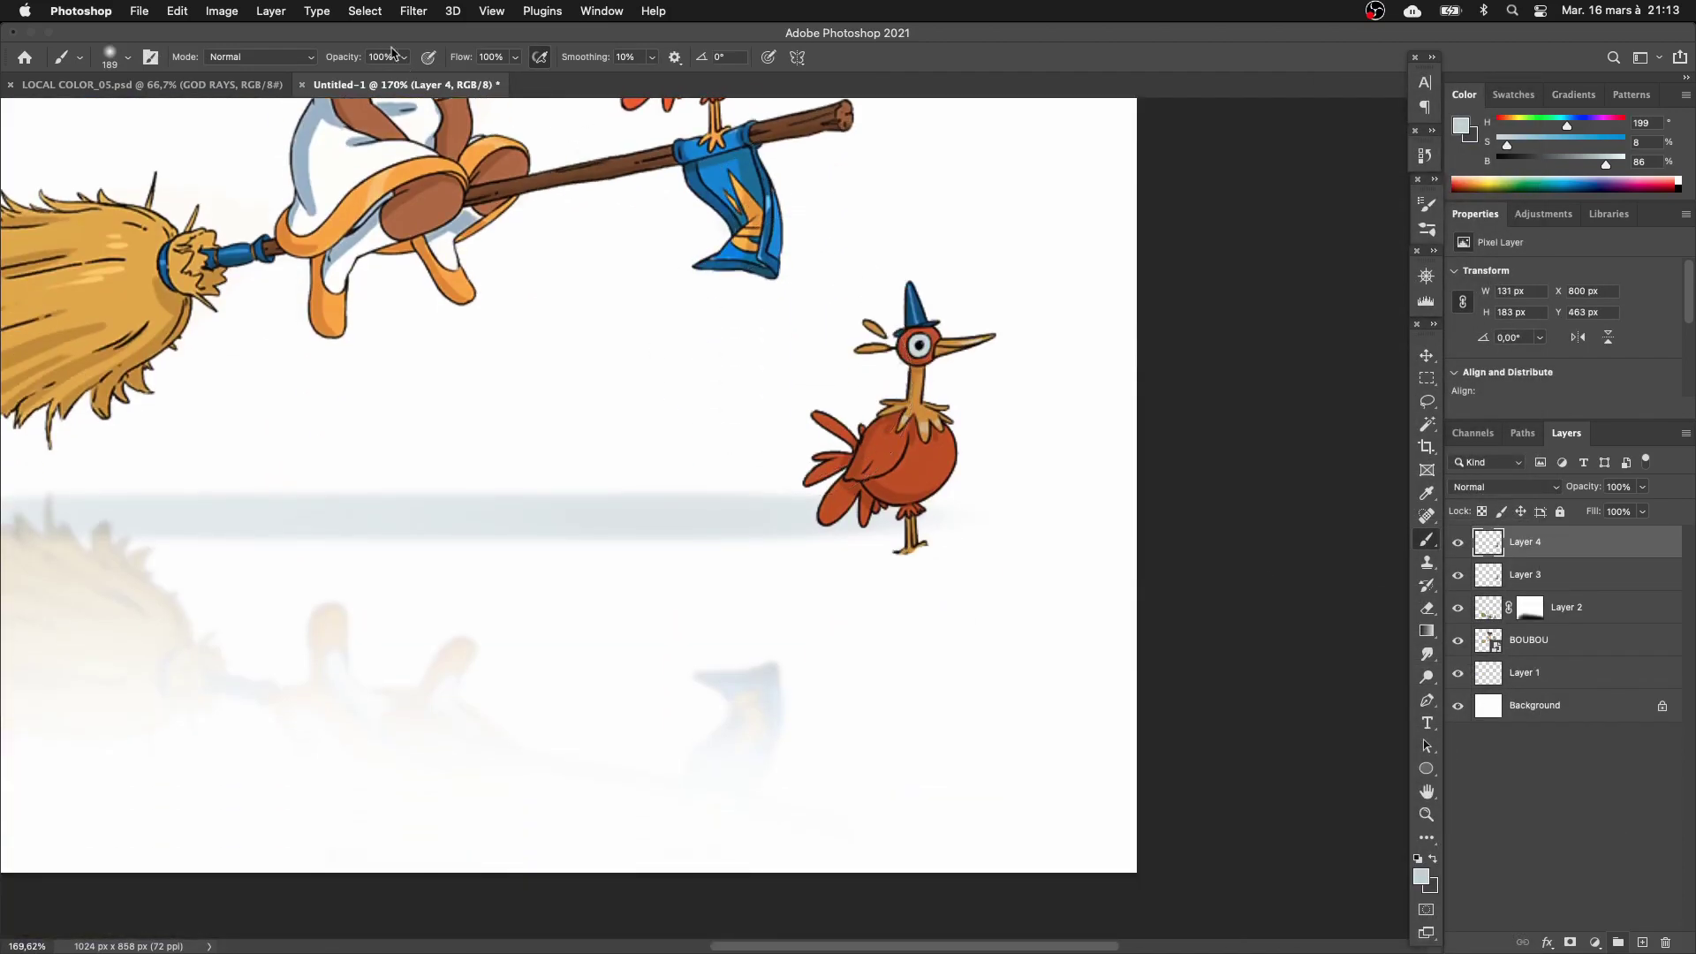
pyautogui.click(407, 12)
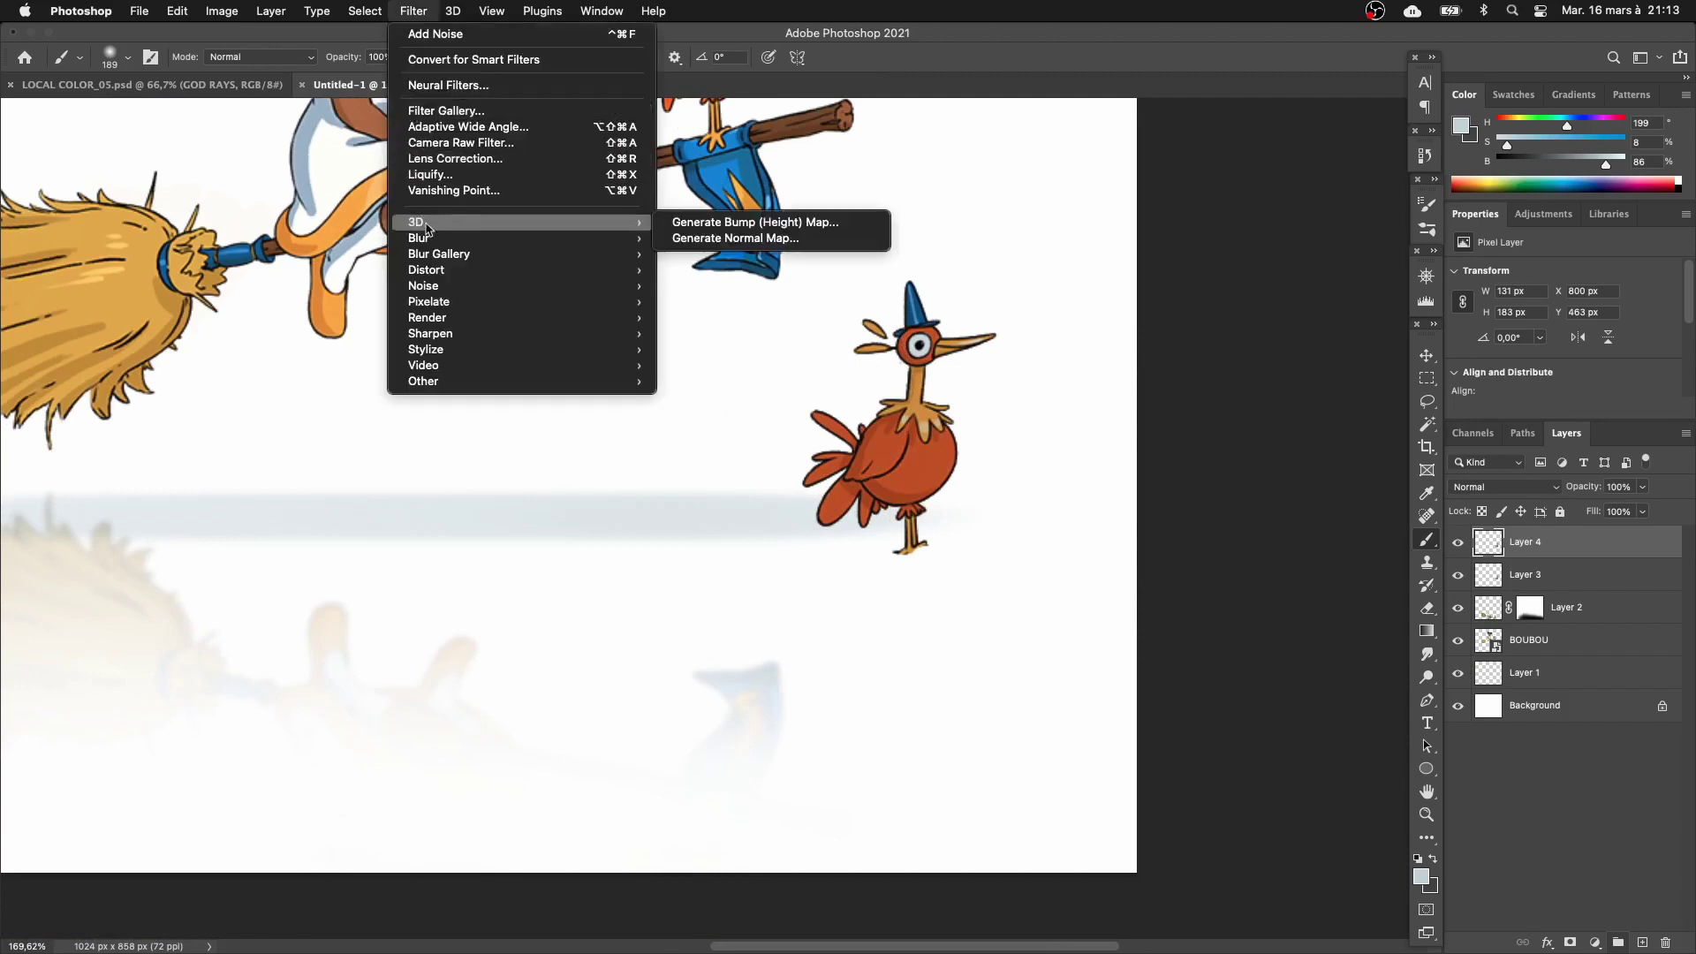
pyautogui.moveTo(610, 238)
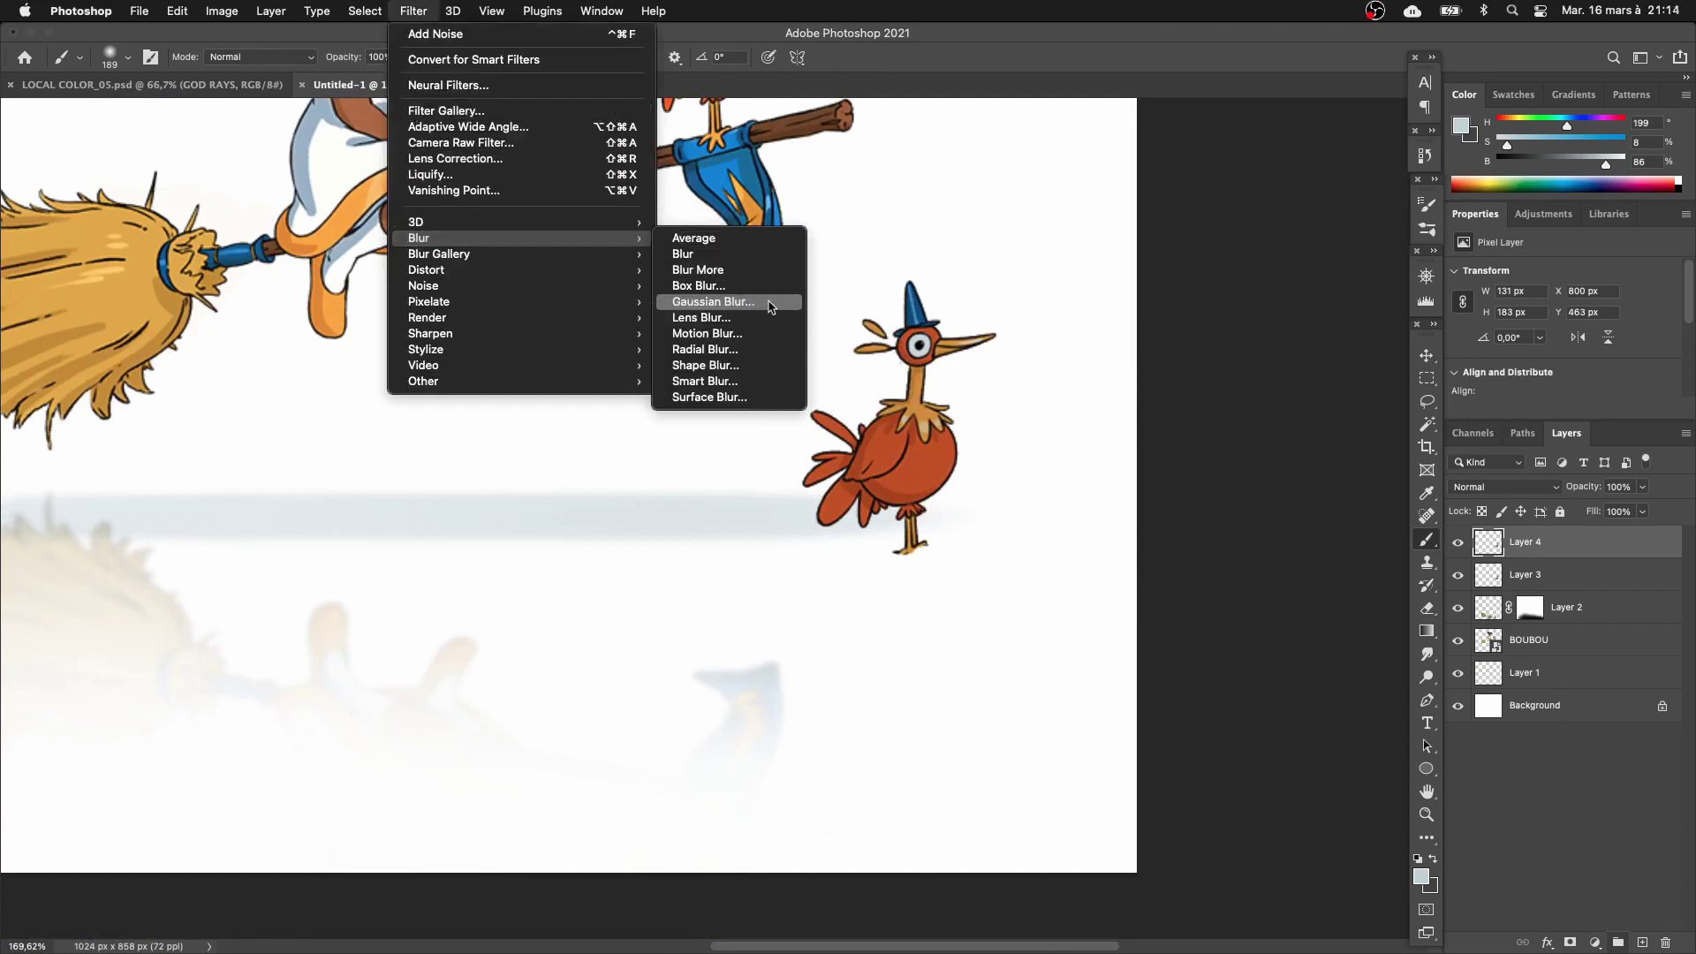
pyautogui.click(713, 302)
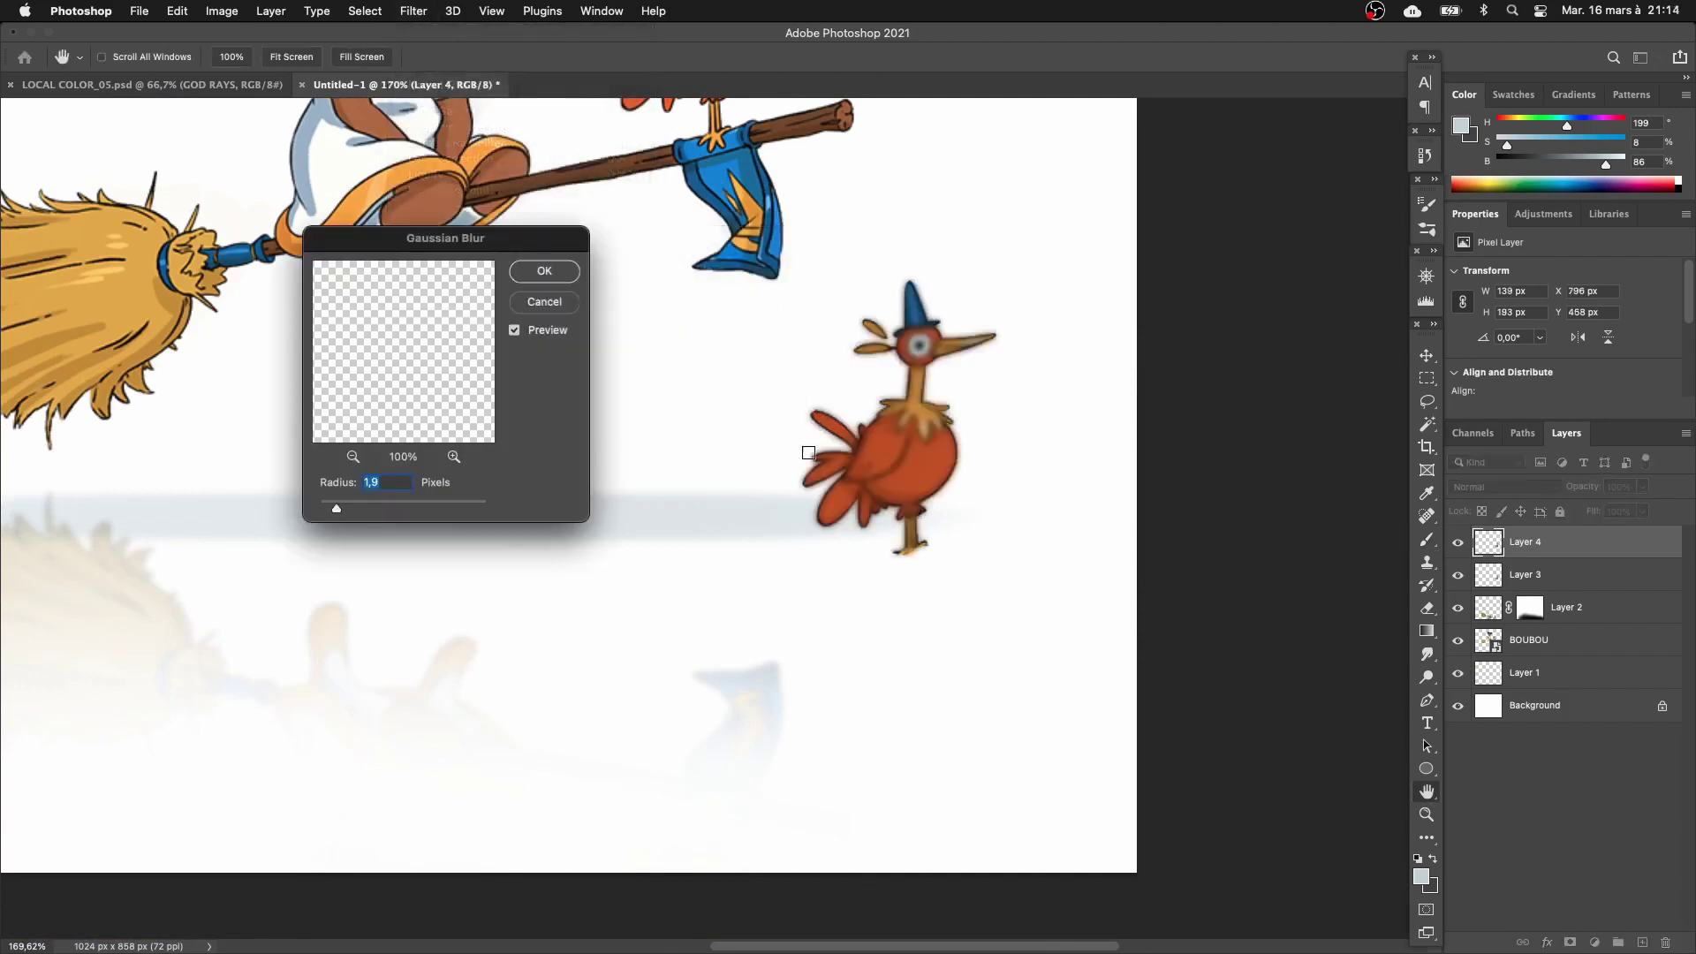
pyautogui.click(542, 283)
# Flip the blurred bird copy vertically and move it directly below the standing bird's feet as a reflection.
pyautogui.press('super+t')
pyautogui.rightClick(894, 387)
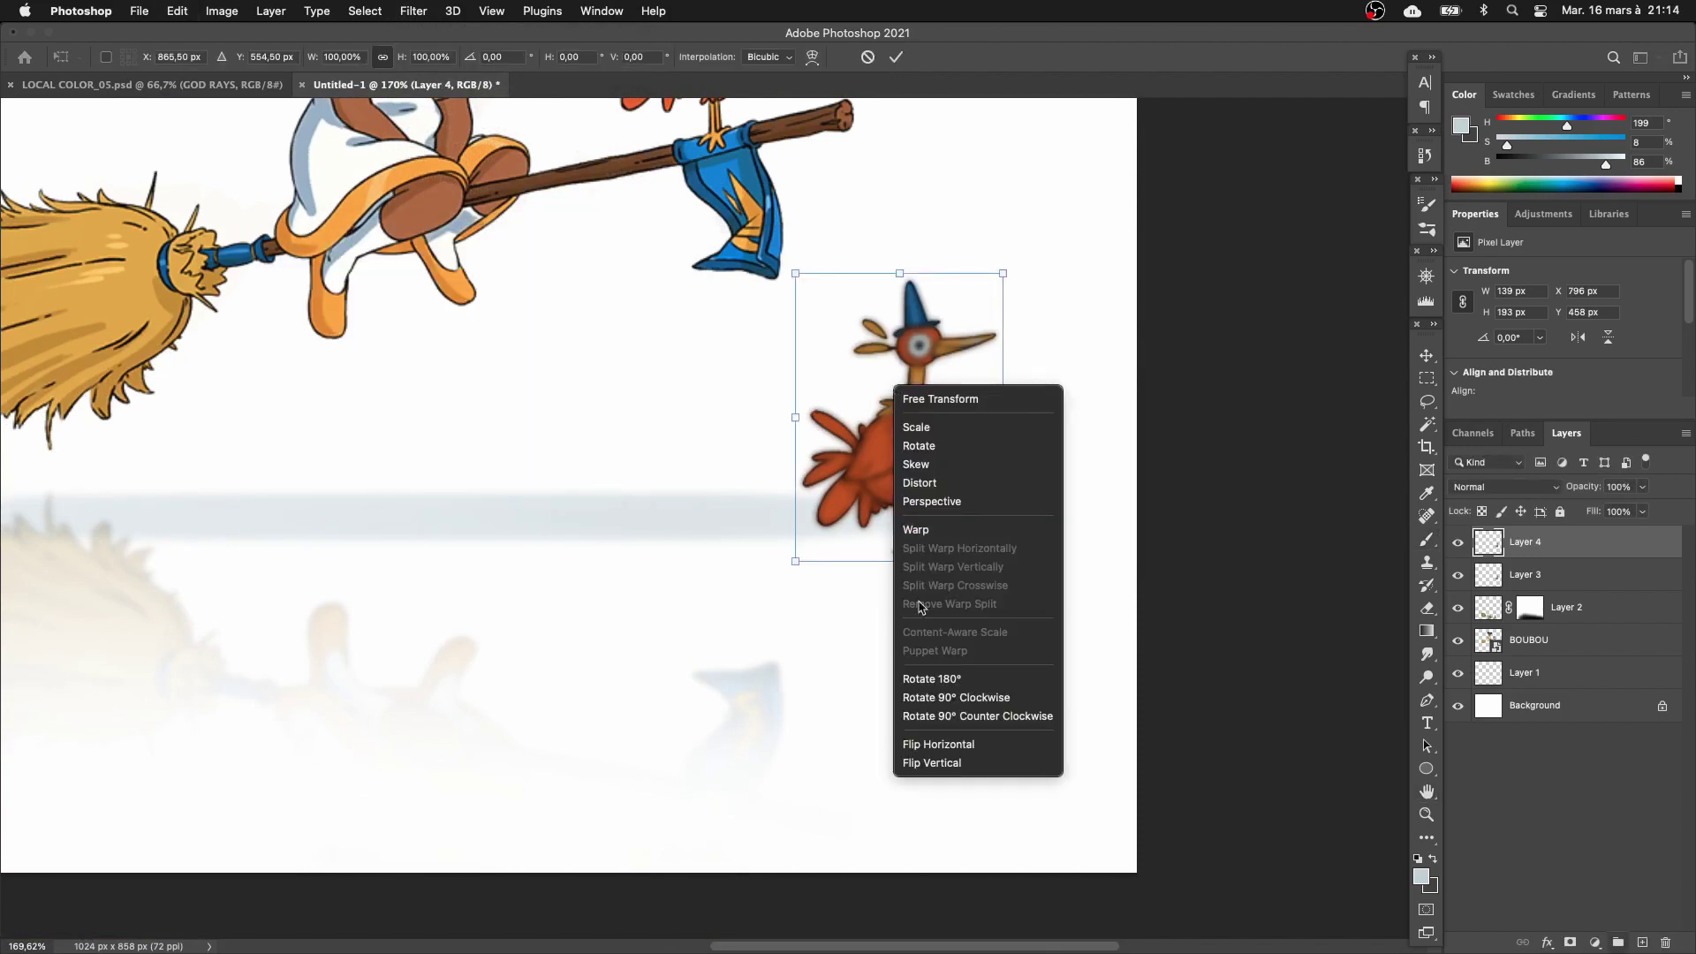
pyautogui.click(932, 762)
pyautogui.moveTo(921, 335); pyautogui.dragTo(919, 589)
pyautogui.press('Return')
pyautogui.press('b')
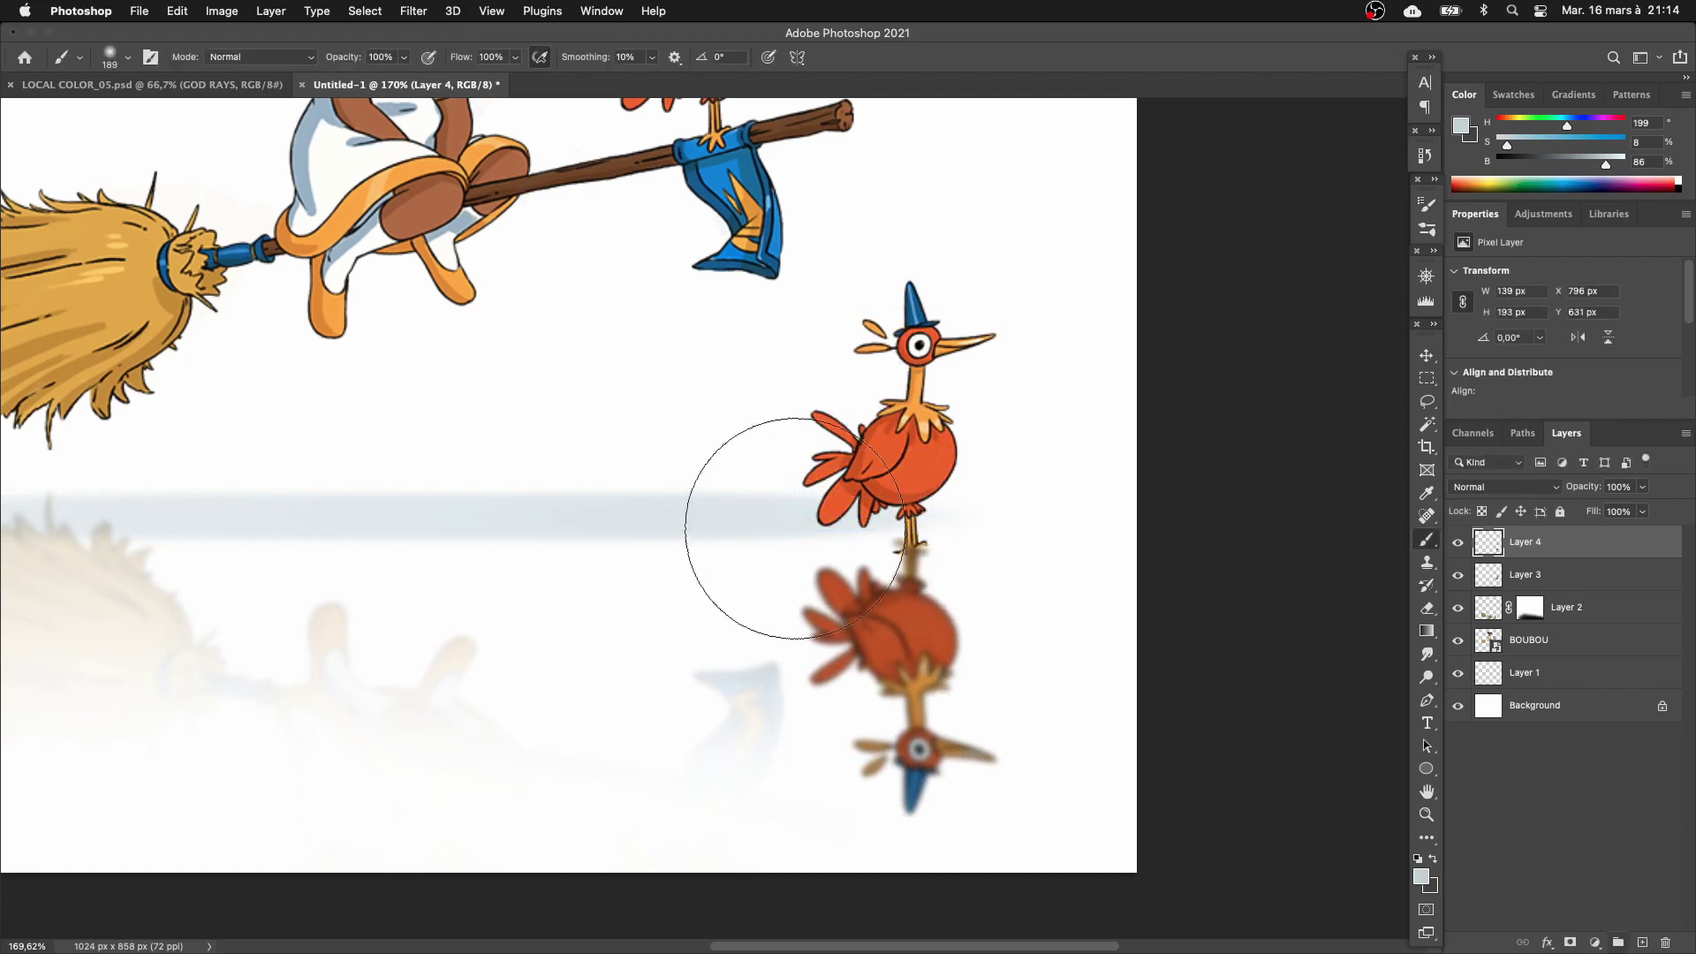
# Duplicate the ground shadow layer, scale the copy to 19.36% and place it under the standing bird's feet.
pyautogui.click(1470, 667)
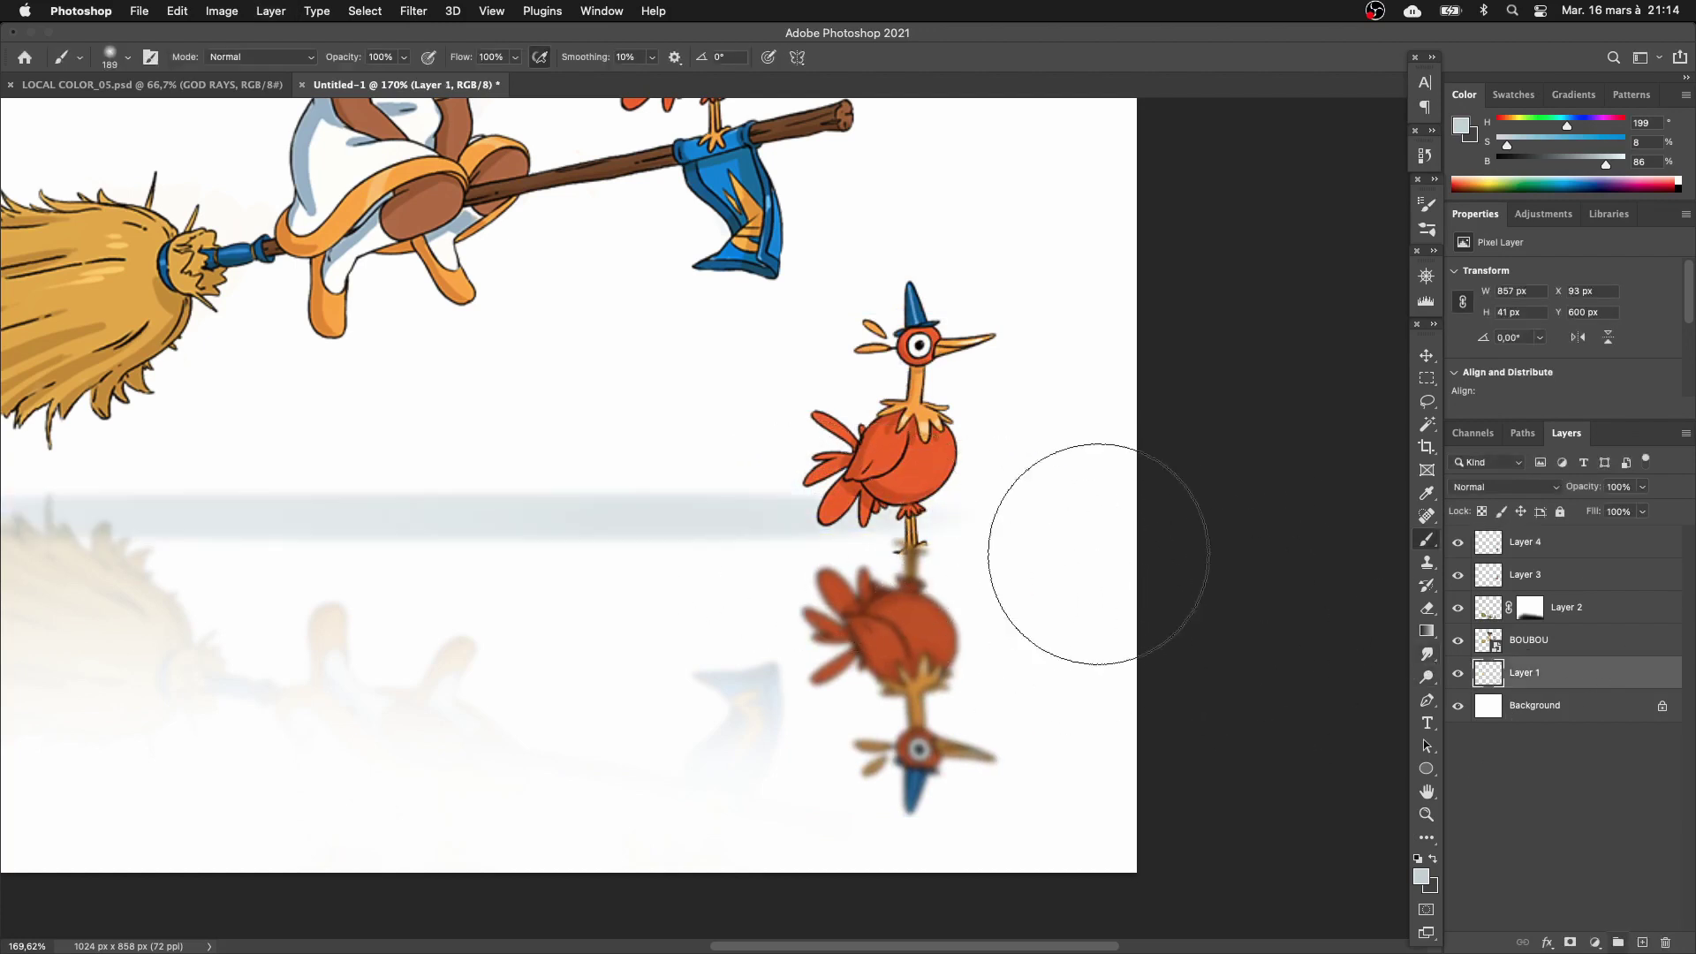
pyautogui.scroll(-5, 1042, 535)
pyautogui.press('super+j')
pyautogui.press('super+t')
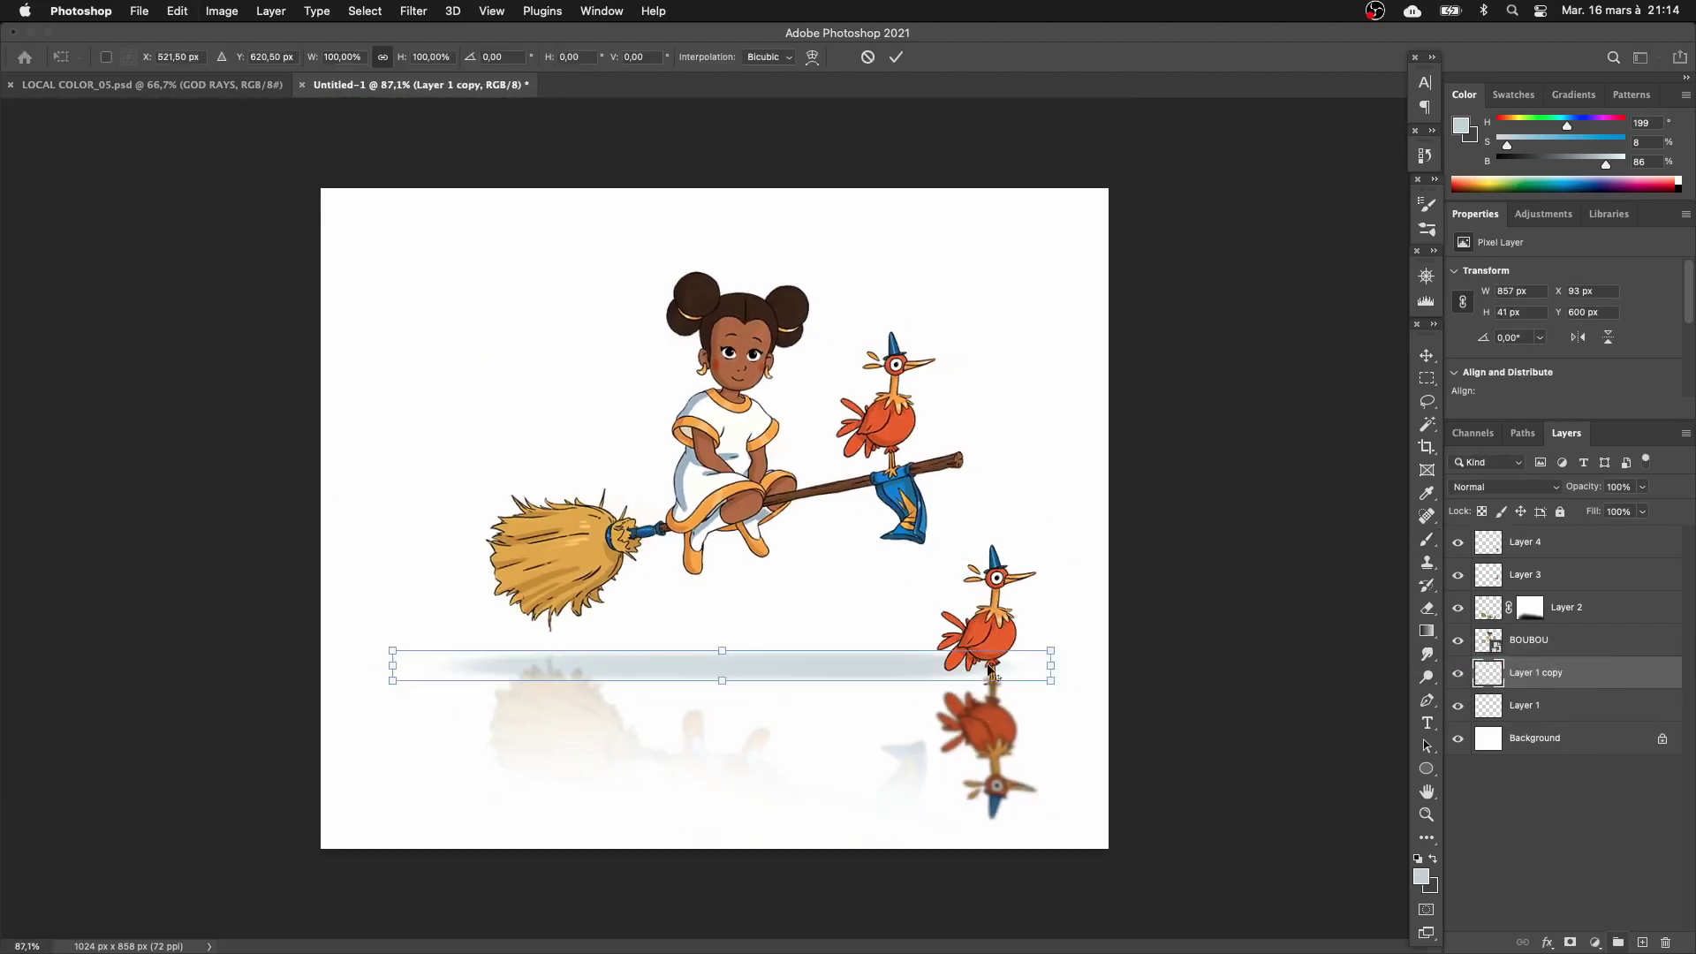
pyautogui.moveTo(1053, 645); pyautogui.dragTo(999, 671)
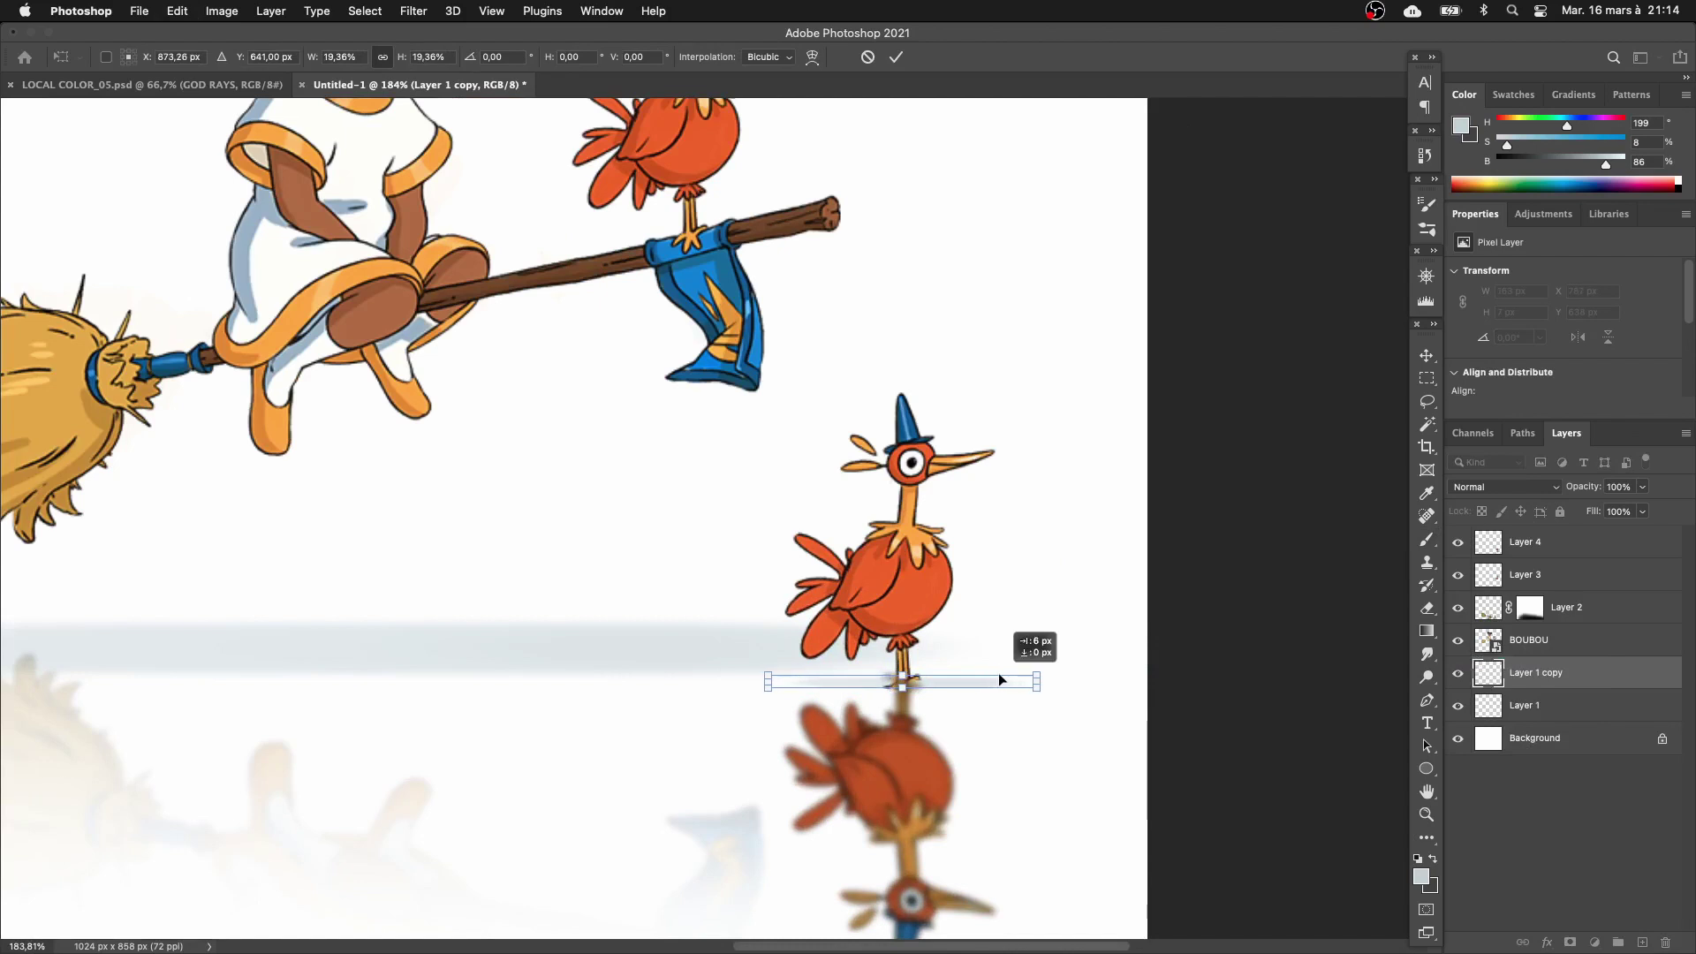
pyautogui.press('Return')
pyautogui.press('super+z')
pyautogui.moveTo(1139, 681)
pyautogui.mouseDown()
pyautogui.moveTo(1074, 672)
pyautogui.moveTo(852, 459)
pyautogui.moveTo(816, 458)
pyautogui.mouseUp()
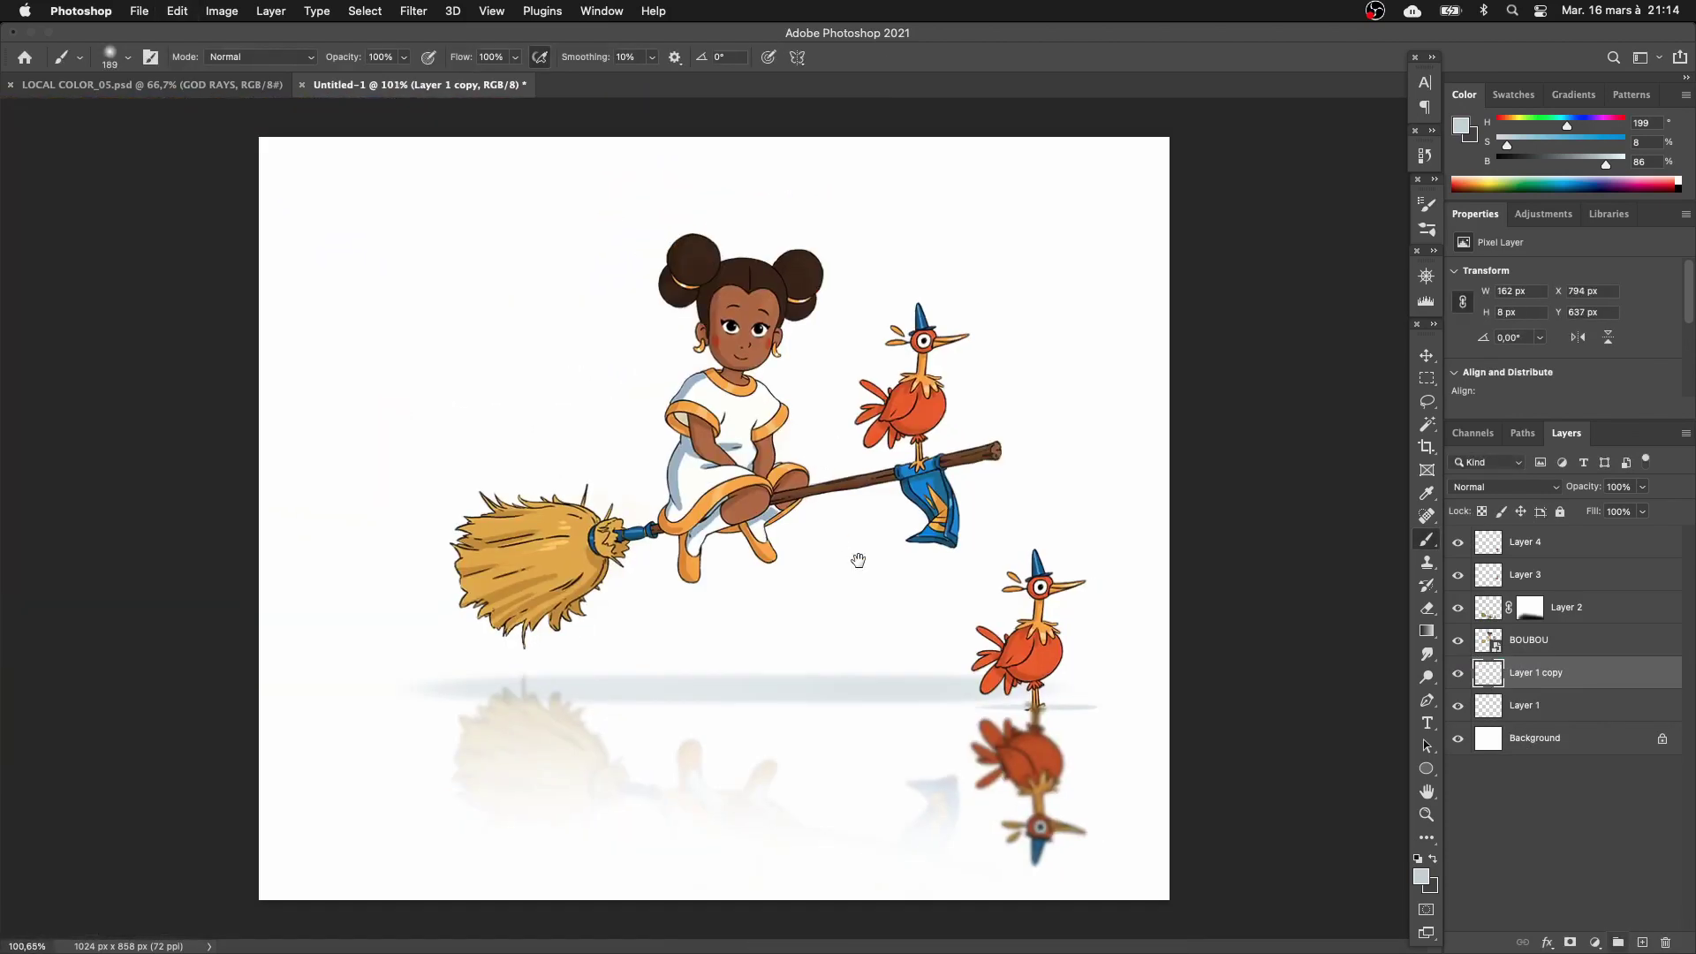
# Add a layer mask to the bird's reflection and paint black with a large soft brush to fade its lower part.
pyautogui.click(1643, 578)
pyautogui.click(1517, 544)
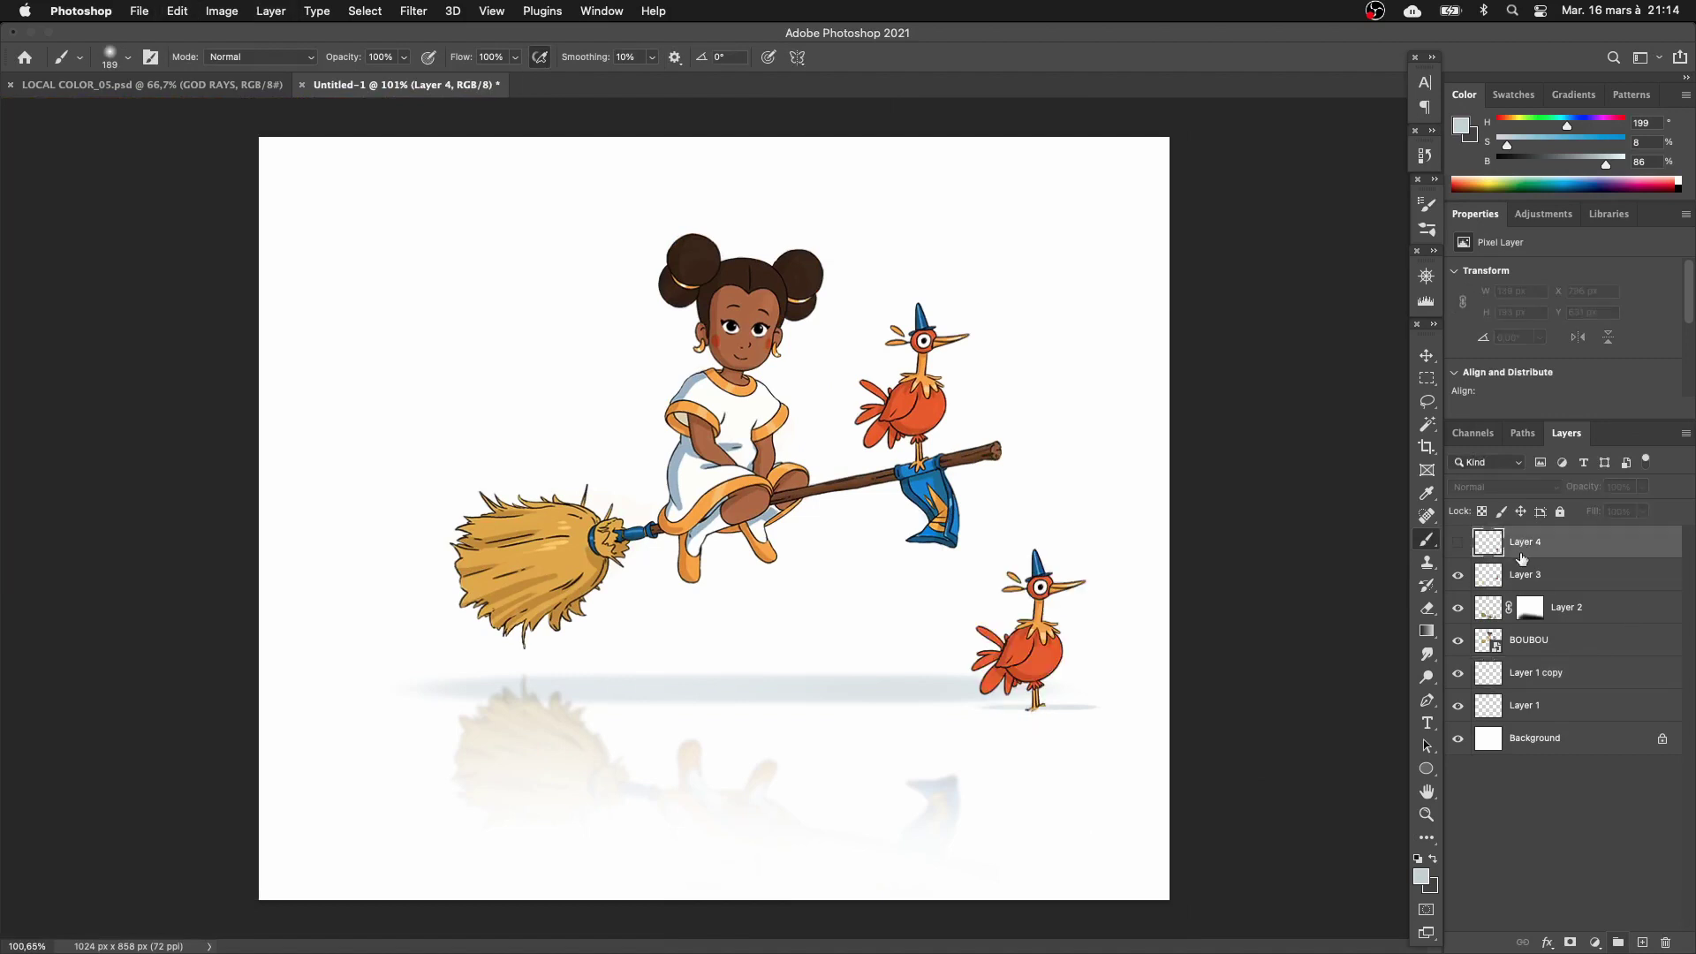
pyautogui.click(1570, 943)
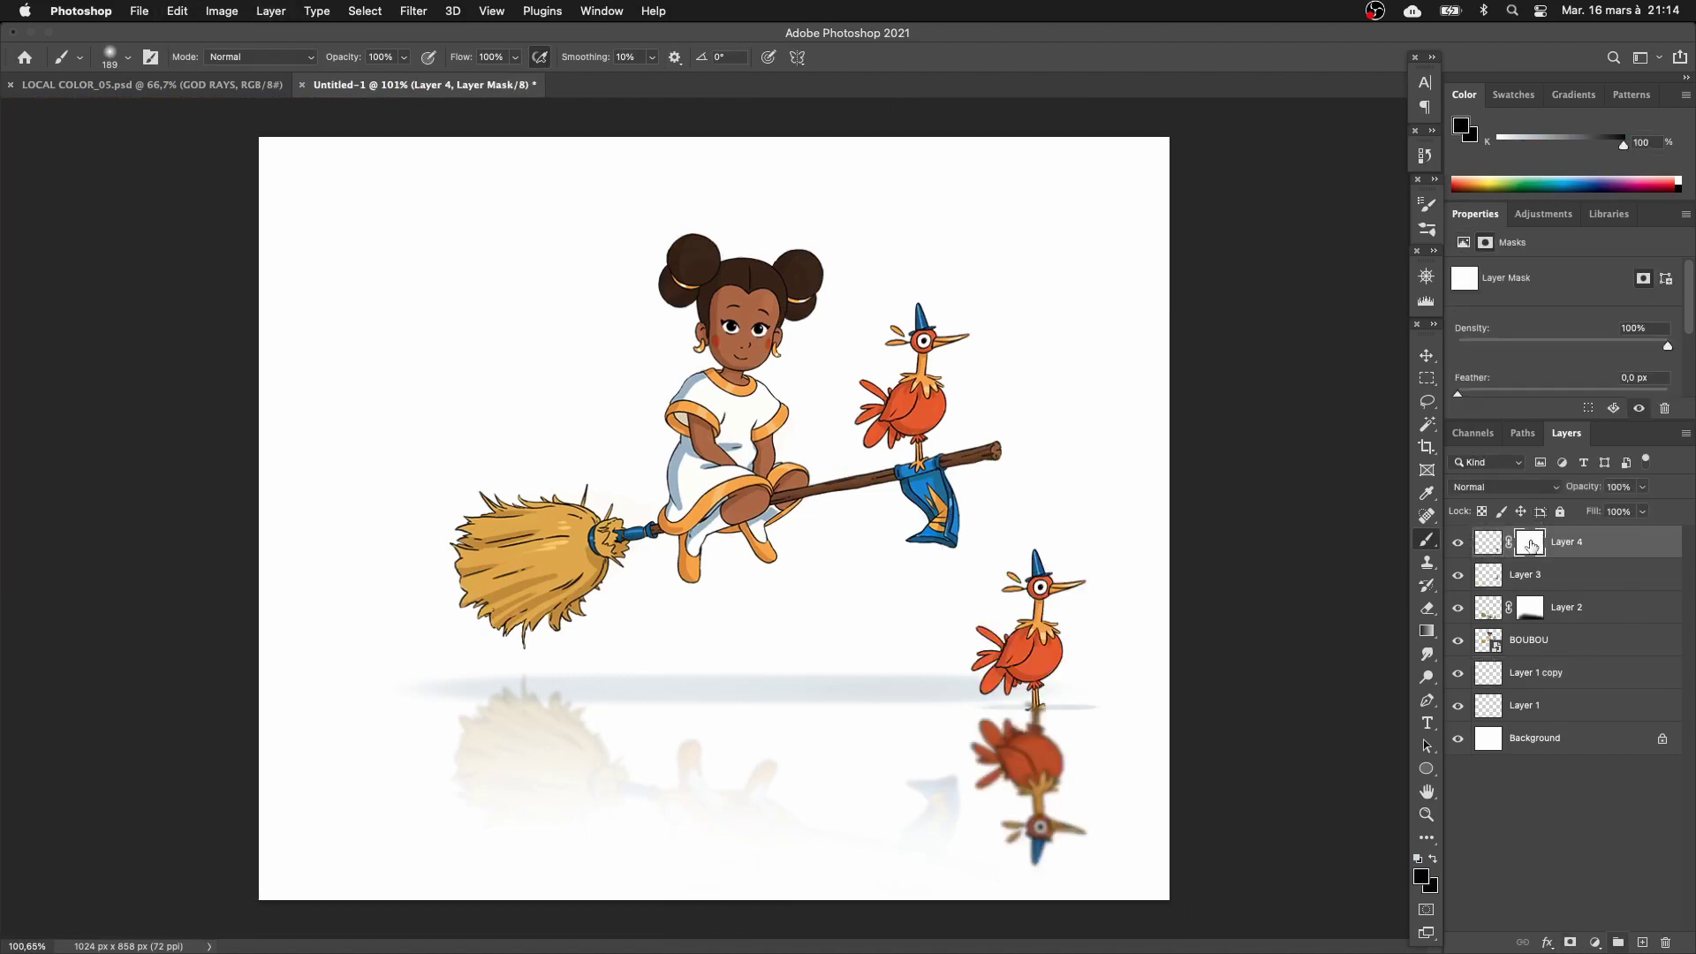
pyautogui.moveTo(1031, 863); pyautogui.dragTo(1172, 848)
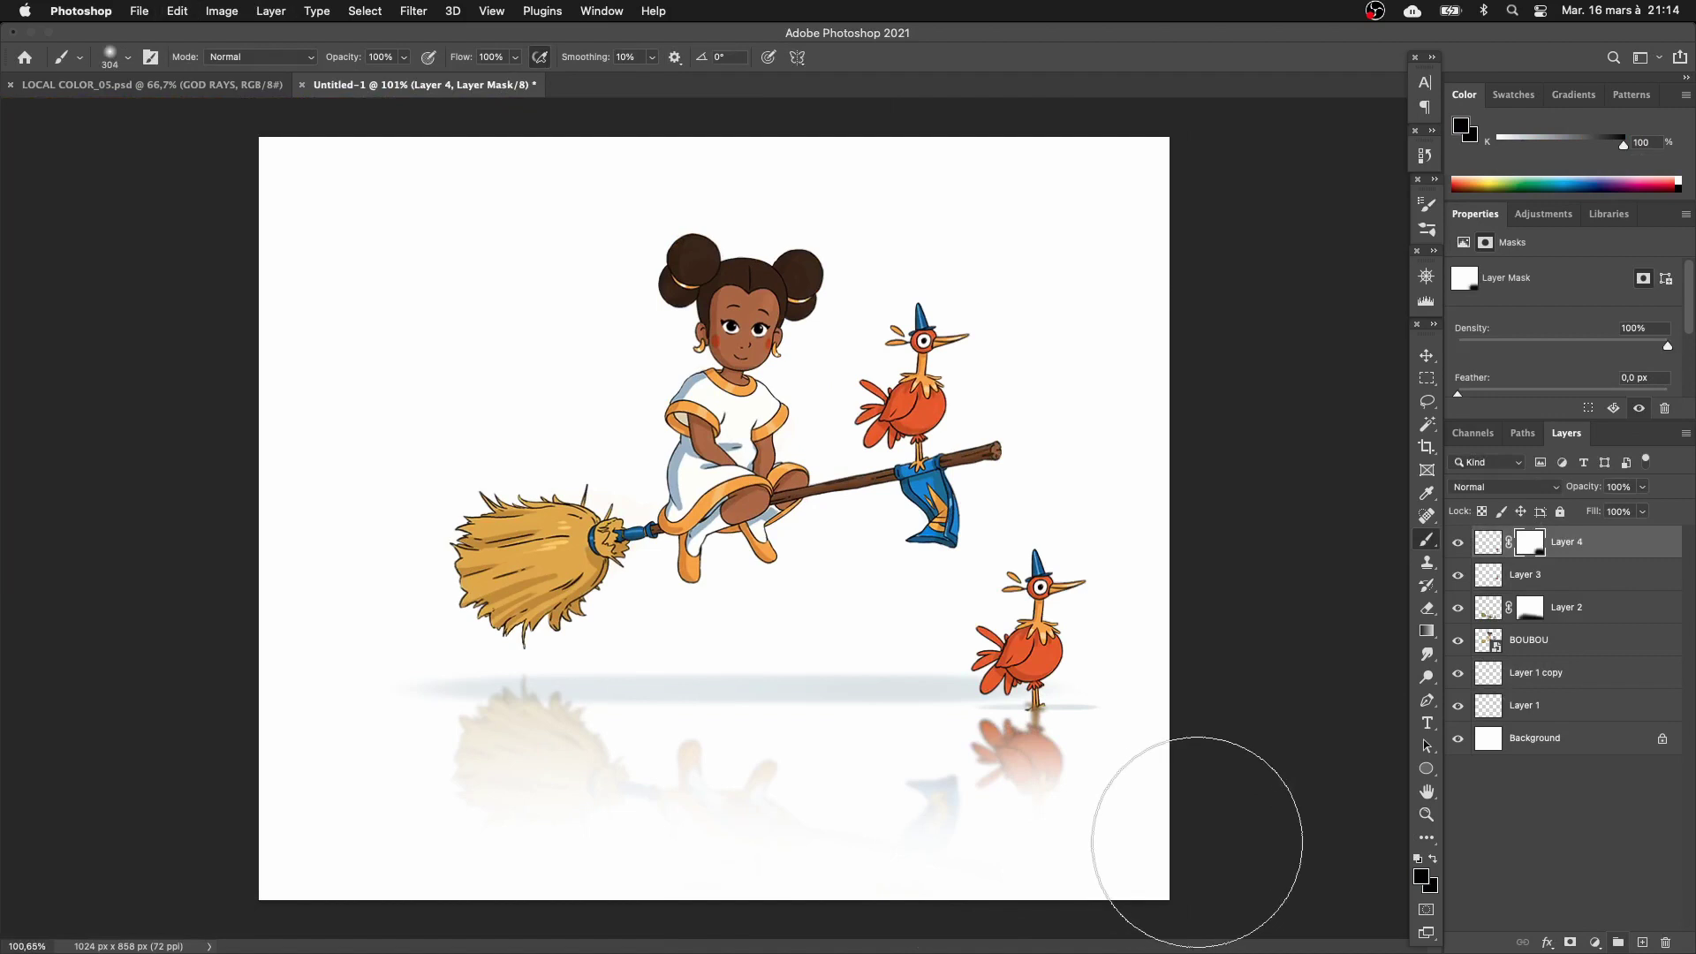
# Lower the fill of the bird's reflection layer to 49% and check the whole image.
pyautogui.click(1642, 511)
pyautogui.moveTo(1633, 529); pyautogui.dragTo(1604, 538)
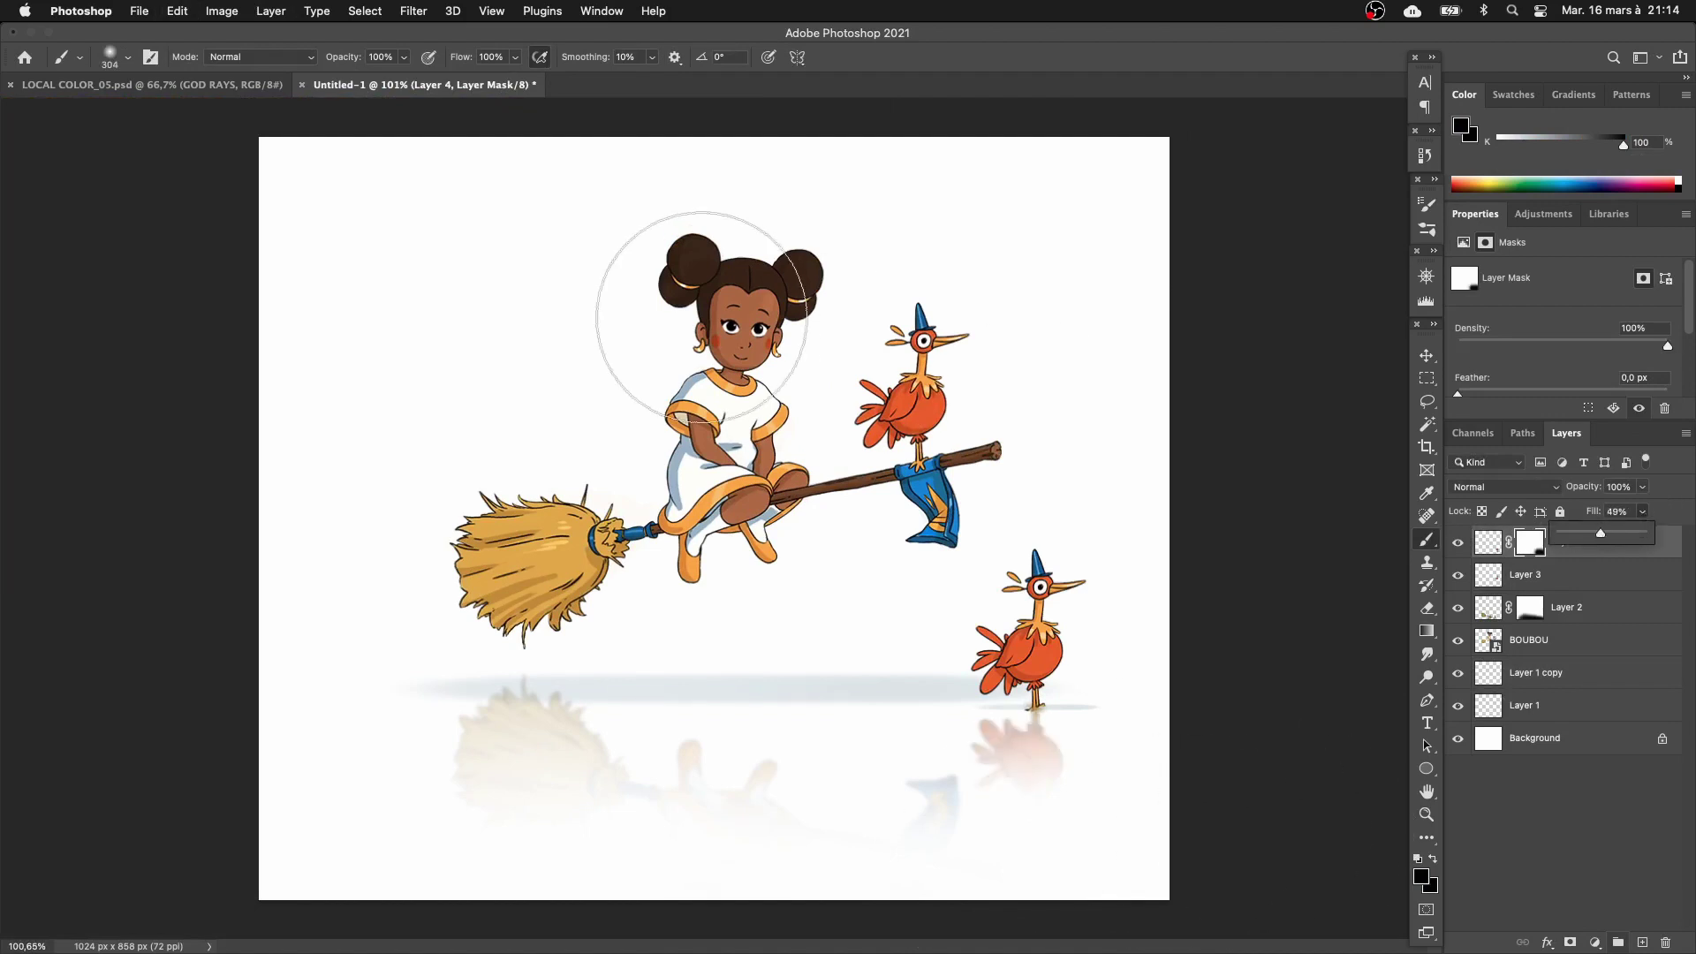
pyautogui.click(1555, 544)
pyautogui.scroll(-5, 769, 292)
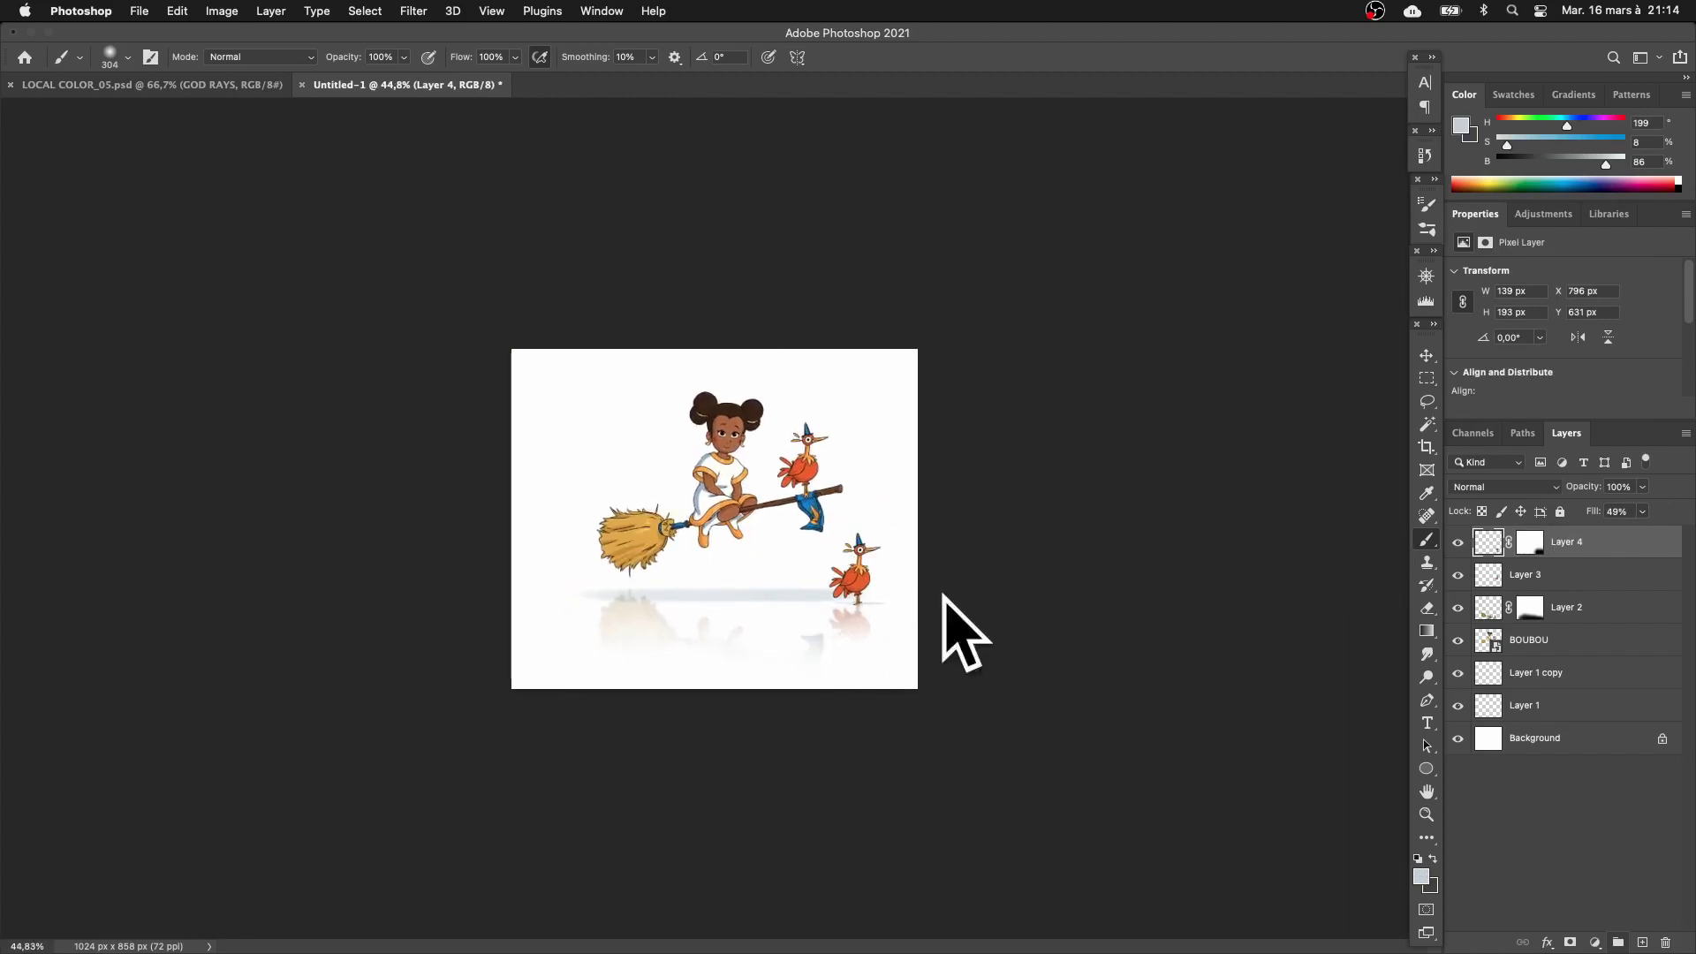
# Move the small shadow layer directly below the standing bird's layer and group it with the bird and its reflection.
pyautogui.click(1596, 575)
pyautogui.click(1562, 671)
pyautogui.moveTo(1562, 671); pyautogui.dragTo(1590, 598)
pyautogui.keyDown('shift'); pyautogui.click(1601, 553); pyautogui.keyUp('shift')
pyautogui.press('super+g')
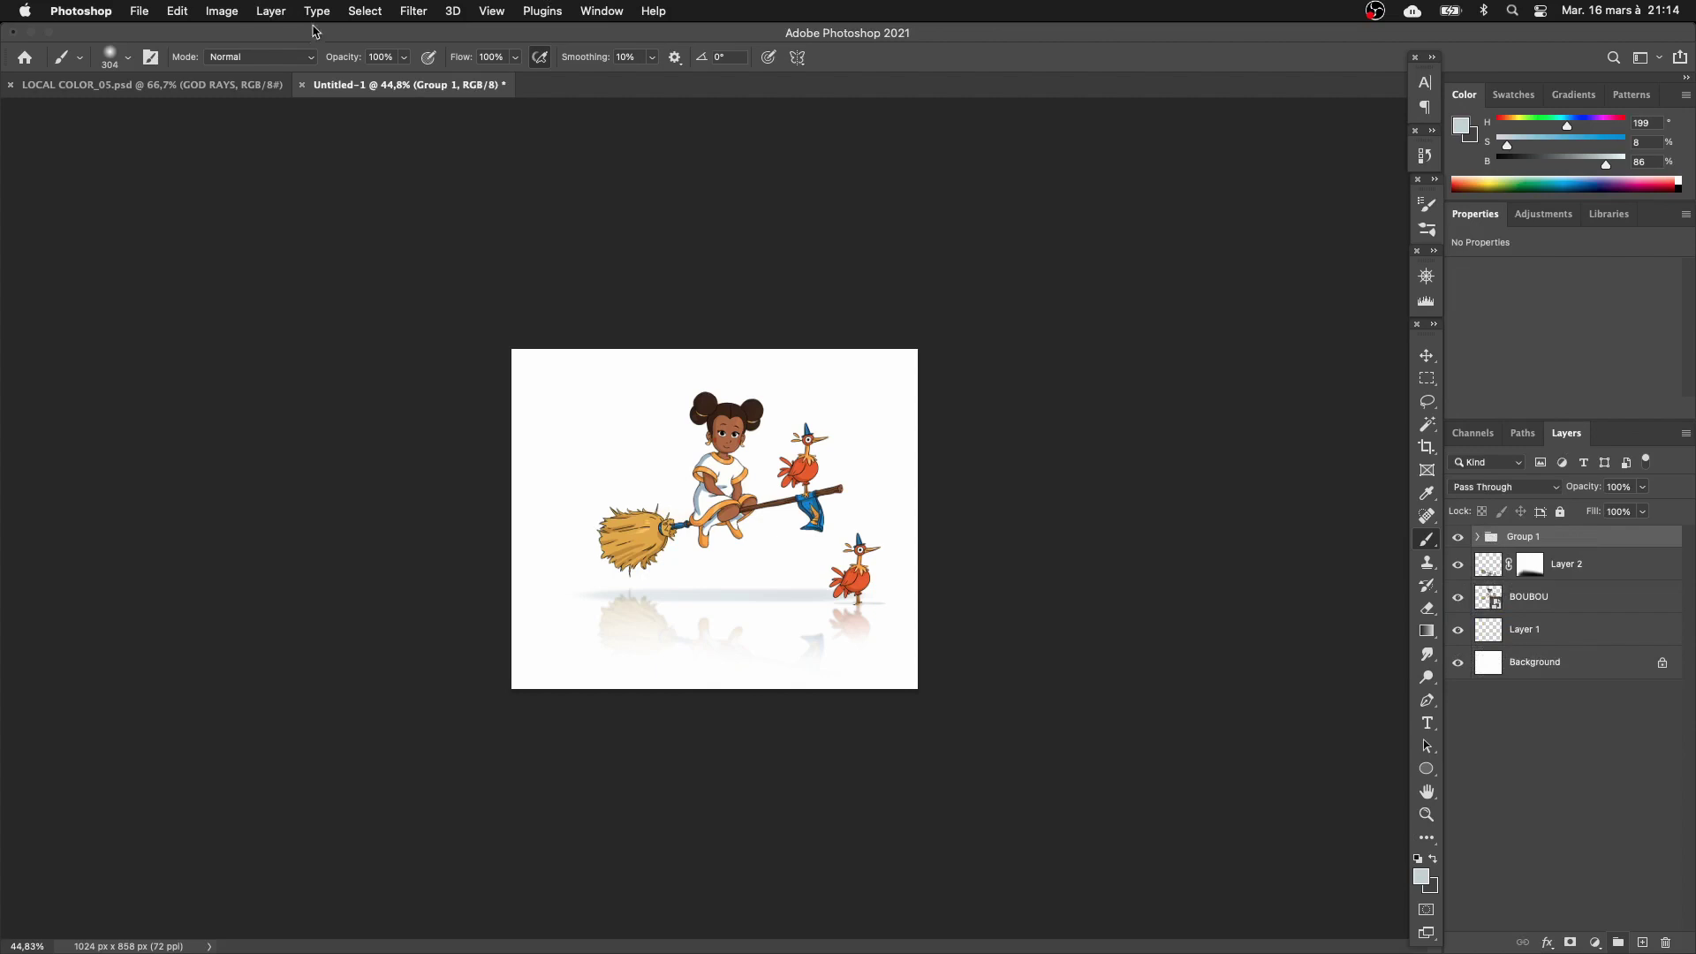
# Copy the bird group into LOCAL COLOR_05.psd, scale it down and place it on the tiled floor beside the dining chairs.
pyautogui.moveTo(343, 85); pyautogui.dragTo(383, 144)
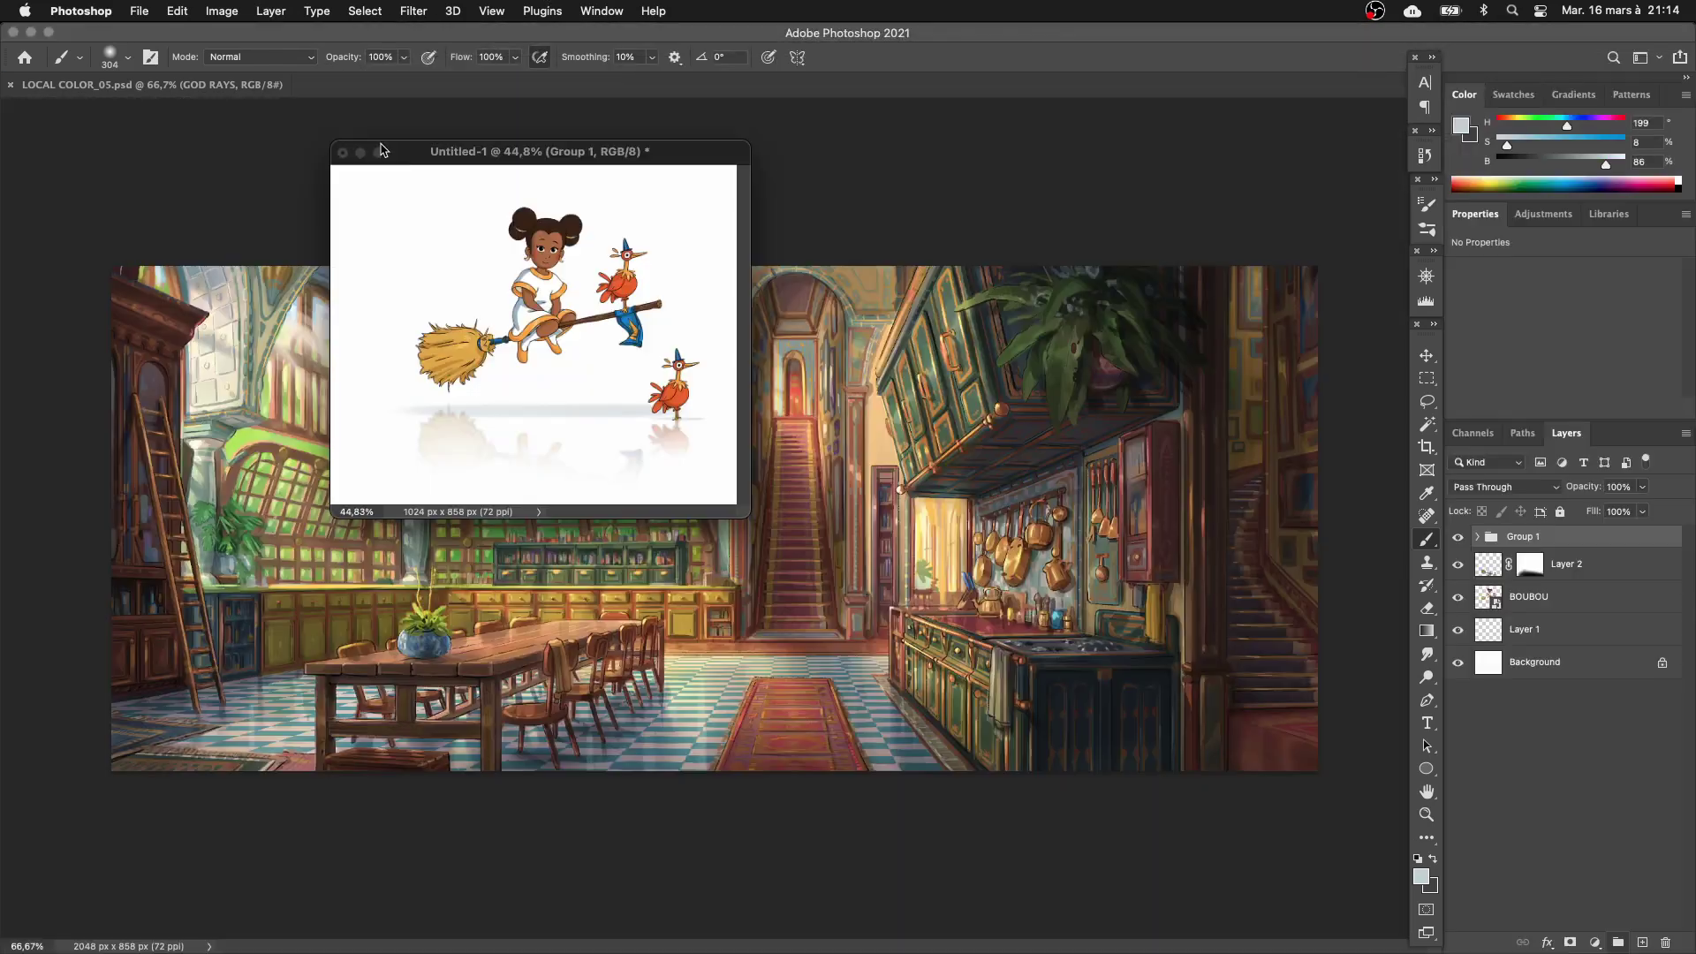
pyautogui.moveTo(1539, 528); pyautogui.dragTo(707, 650)
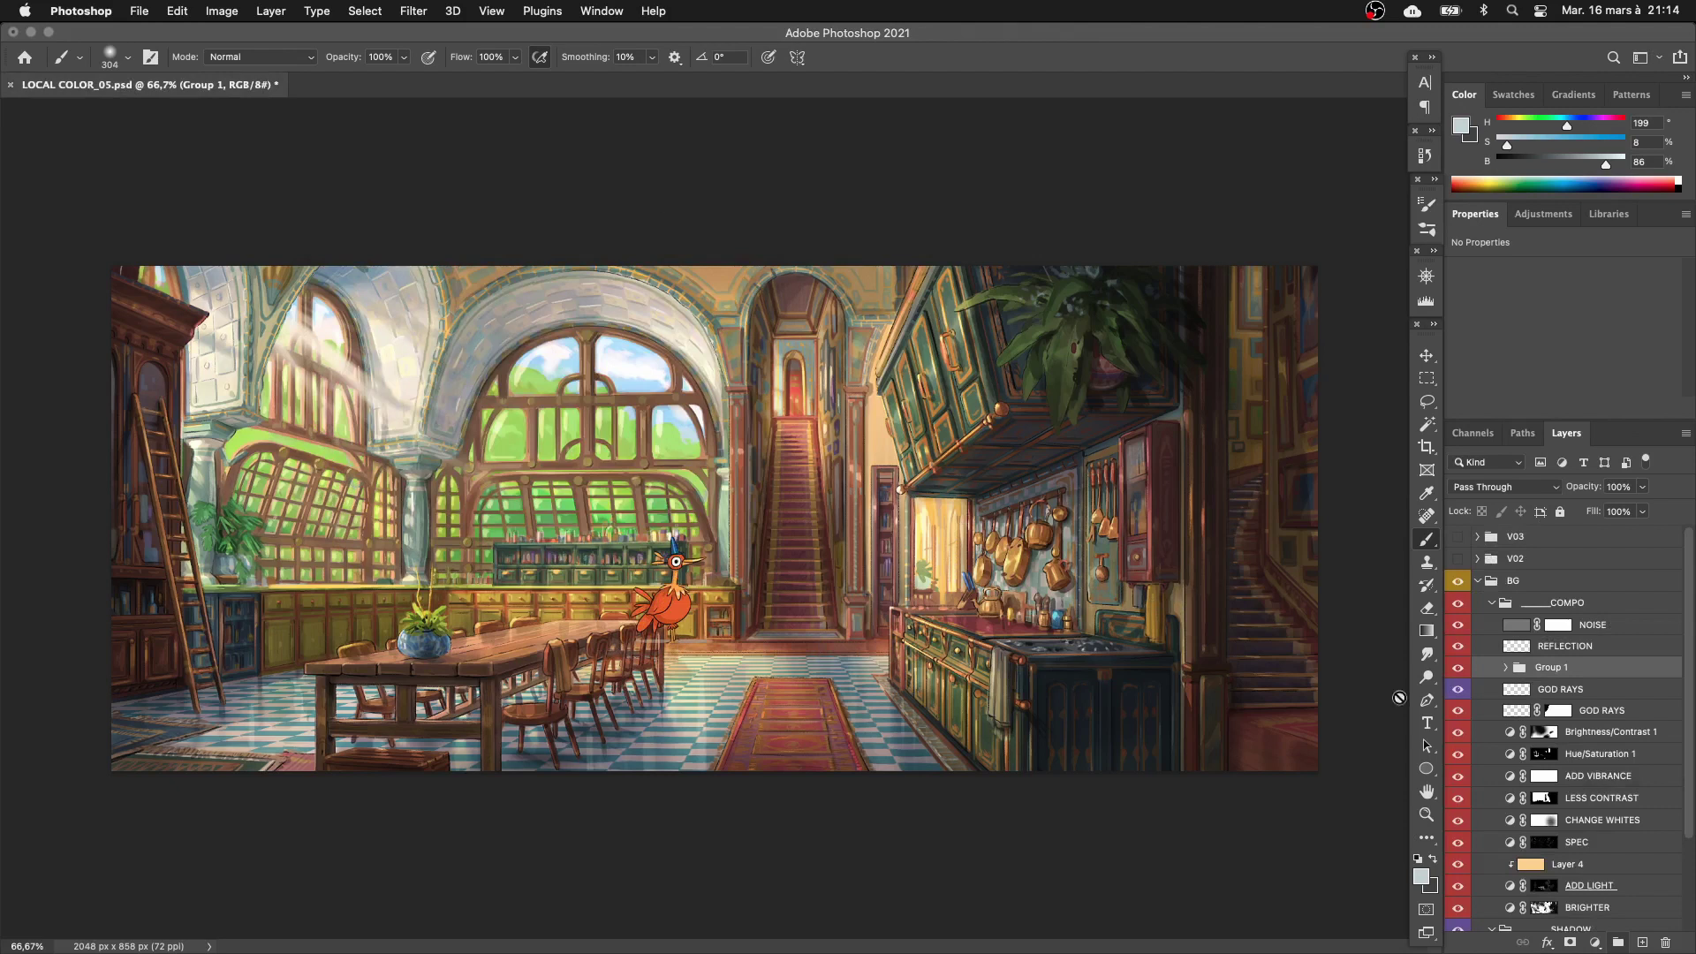
pyautogui.press('super+t')
pyautogui.moveTo(720, 536); pyautogui.dragTo(728, 649)
pyautogui.press('Return')
pyautogui.press('b')
# Expand the bird group and set the small shadow layer's blend mode to Multiply.
pyautogui.scroll(5, 709, 686)
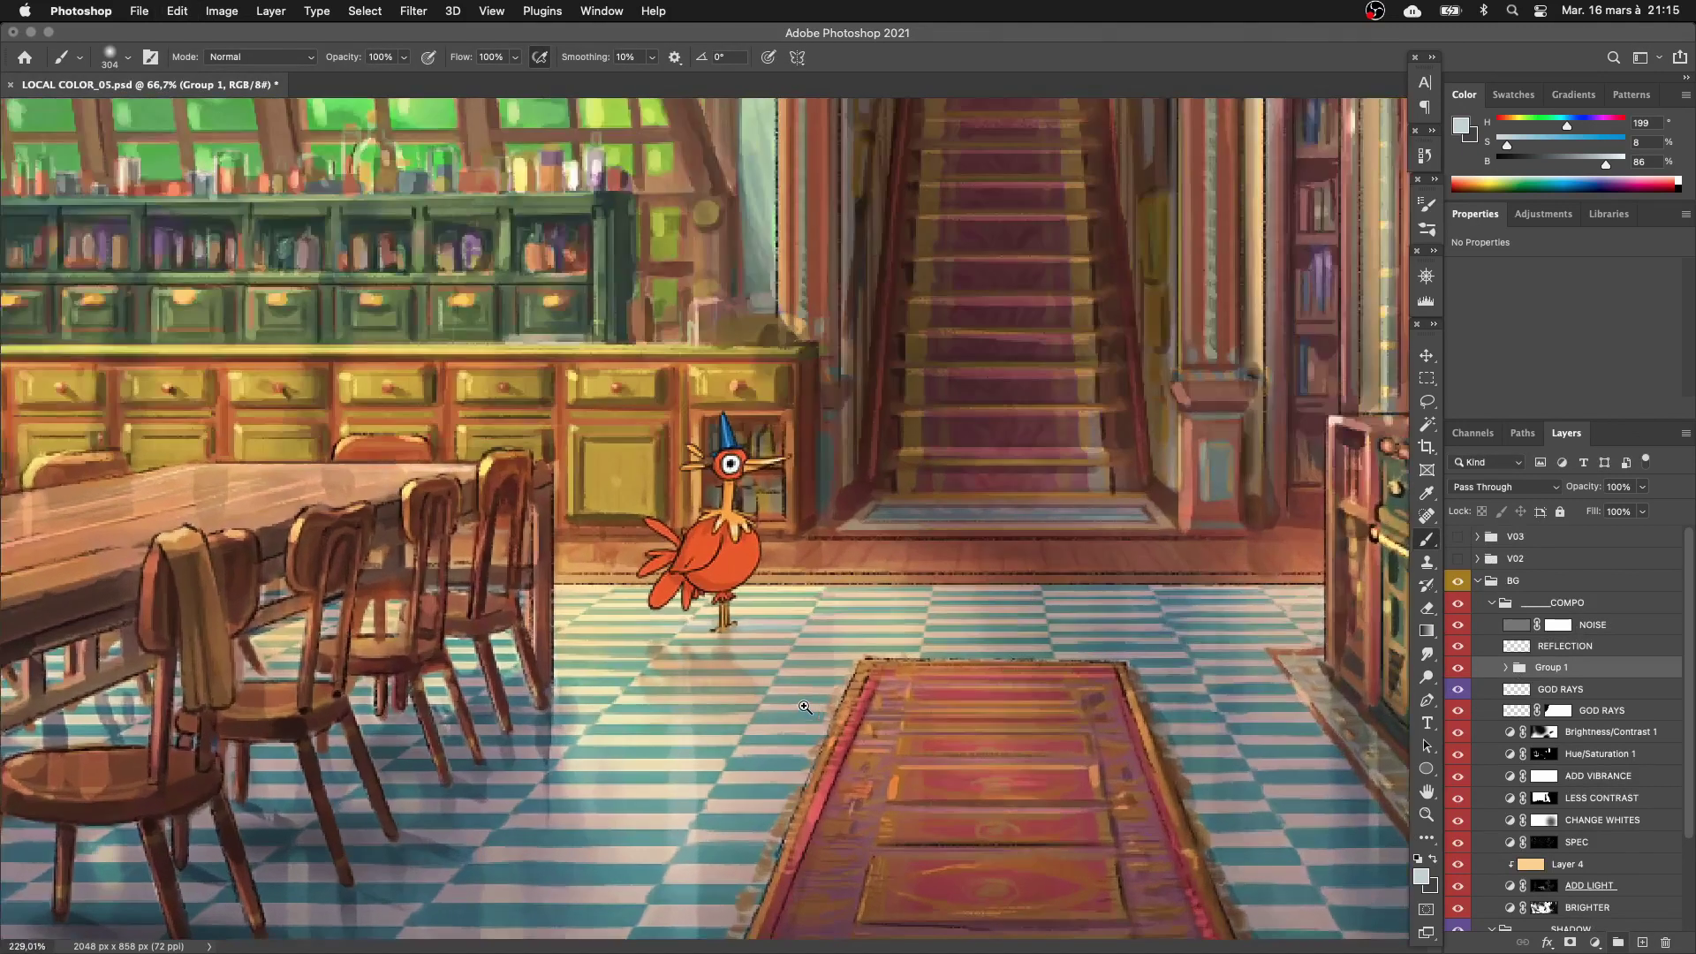
pyautogui.click(1508, 669)
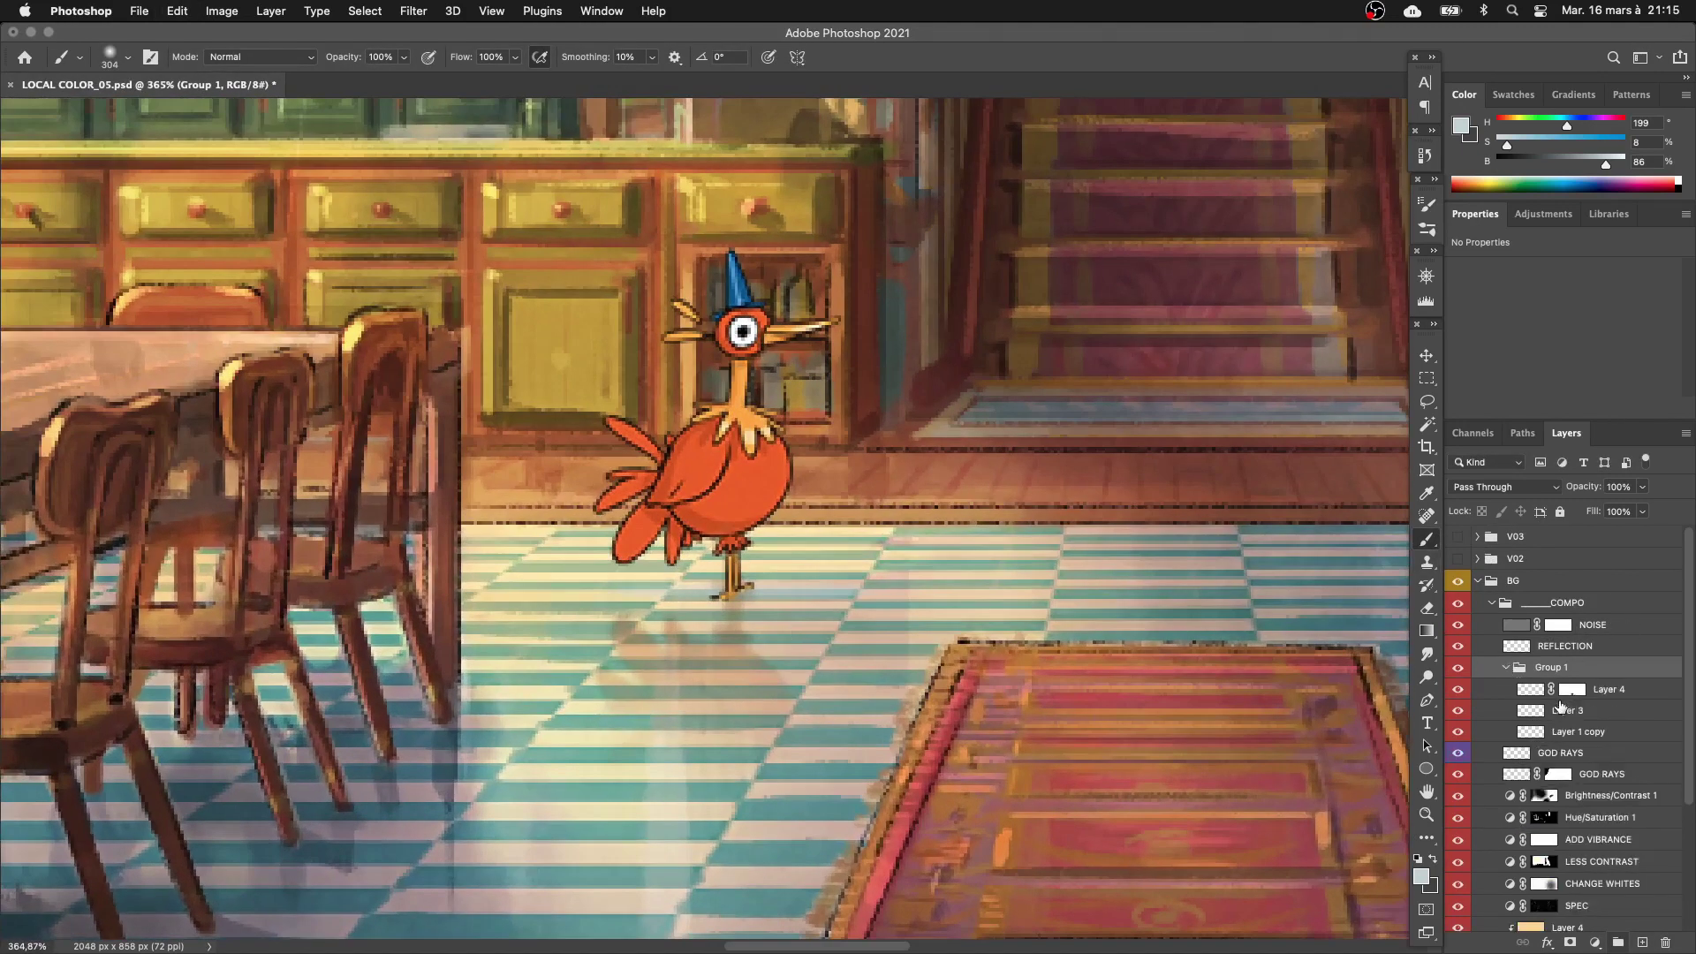
pyautogui.click(1562, 712)
pyautogui.click(1562, 735)
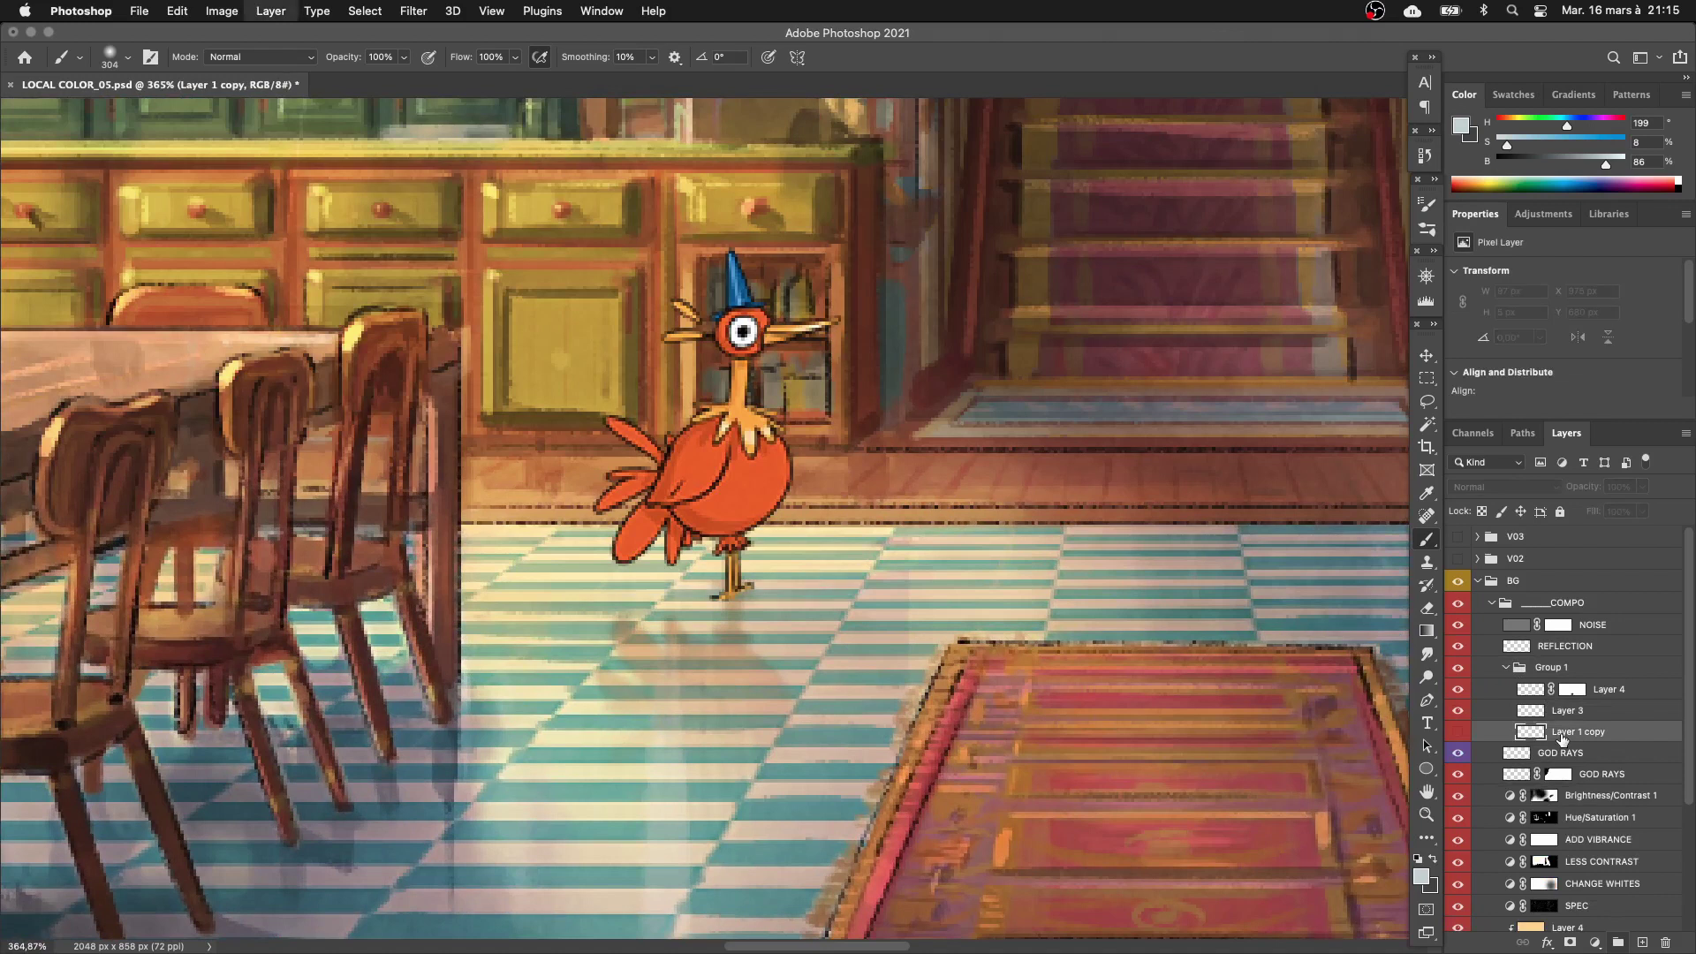
pyautogui.click(1535, 491)
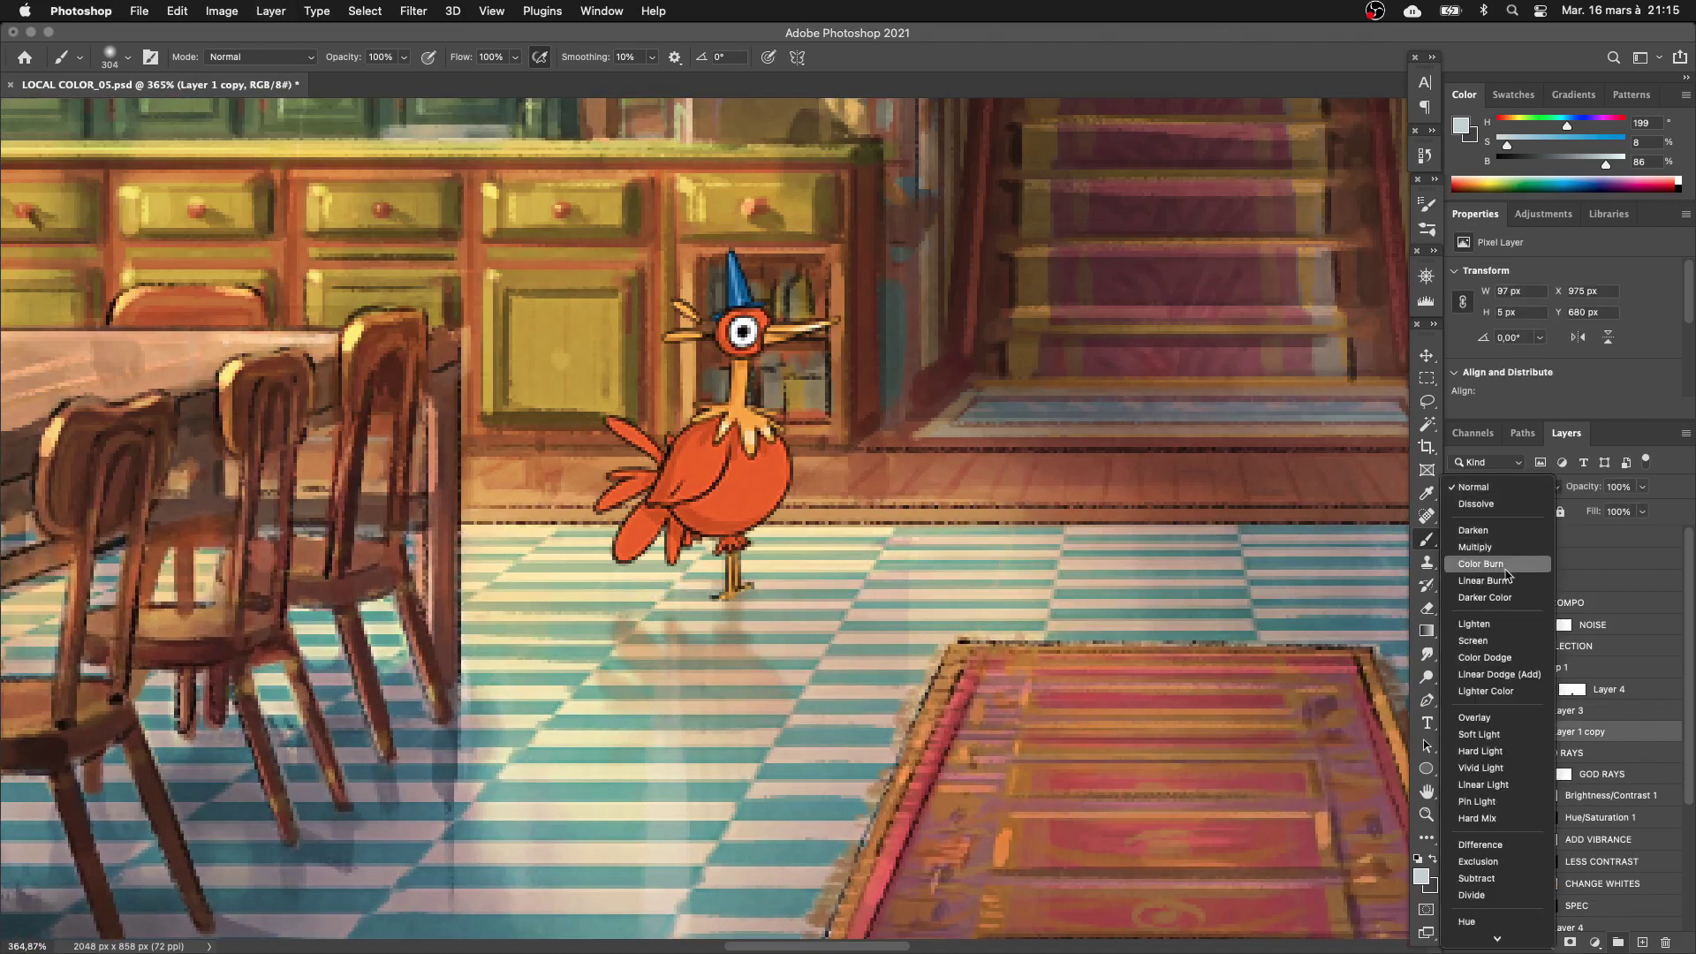
pyautogui.click(1502, 554)
# Stretch the bird's shadow to 320% of its height and check the result in the whole kitchen scene.
pyautogui.hotkey('ctrl', 't')
pyautogui.moveTo(737, 597); pyautogui.dragTo(747, 607)
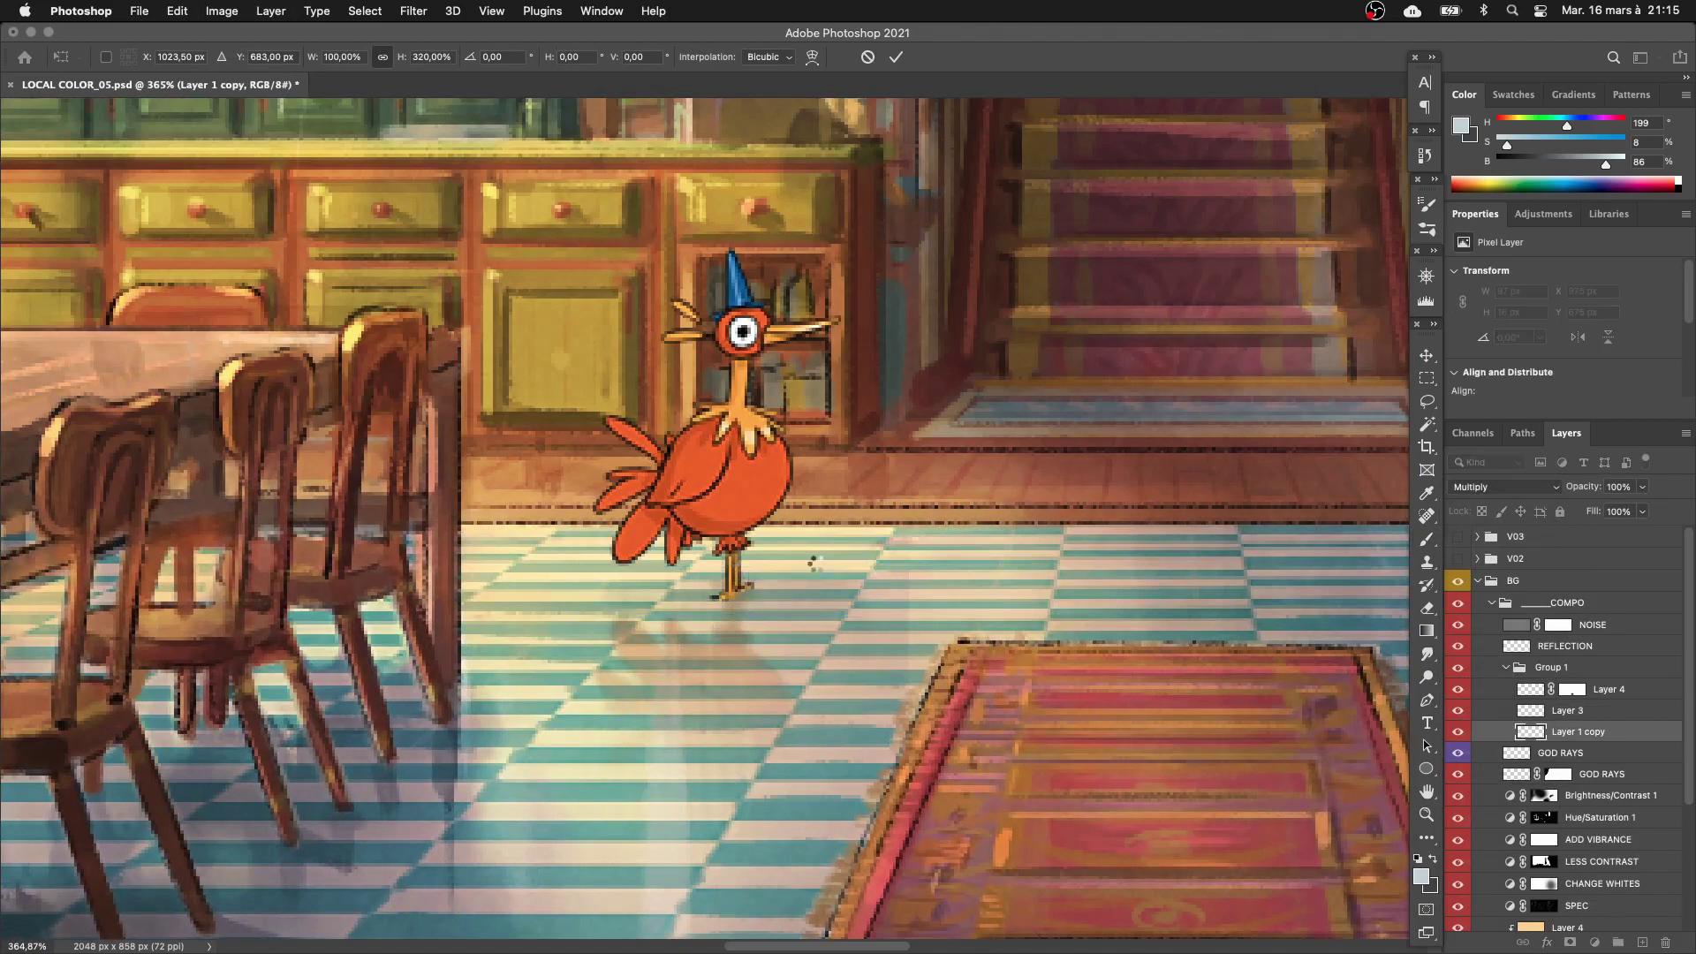
pyautogui.press('Return')
pyautogui.scroll(-10, 743, 523)
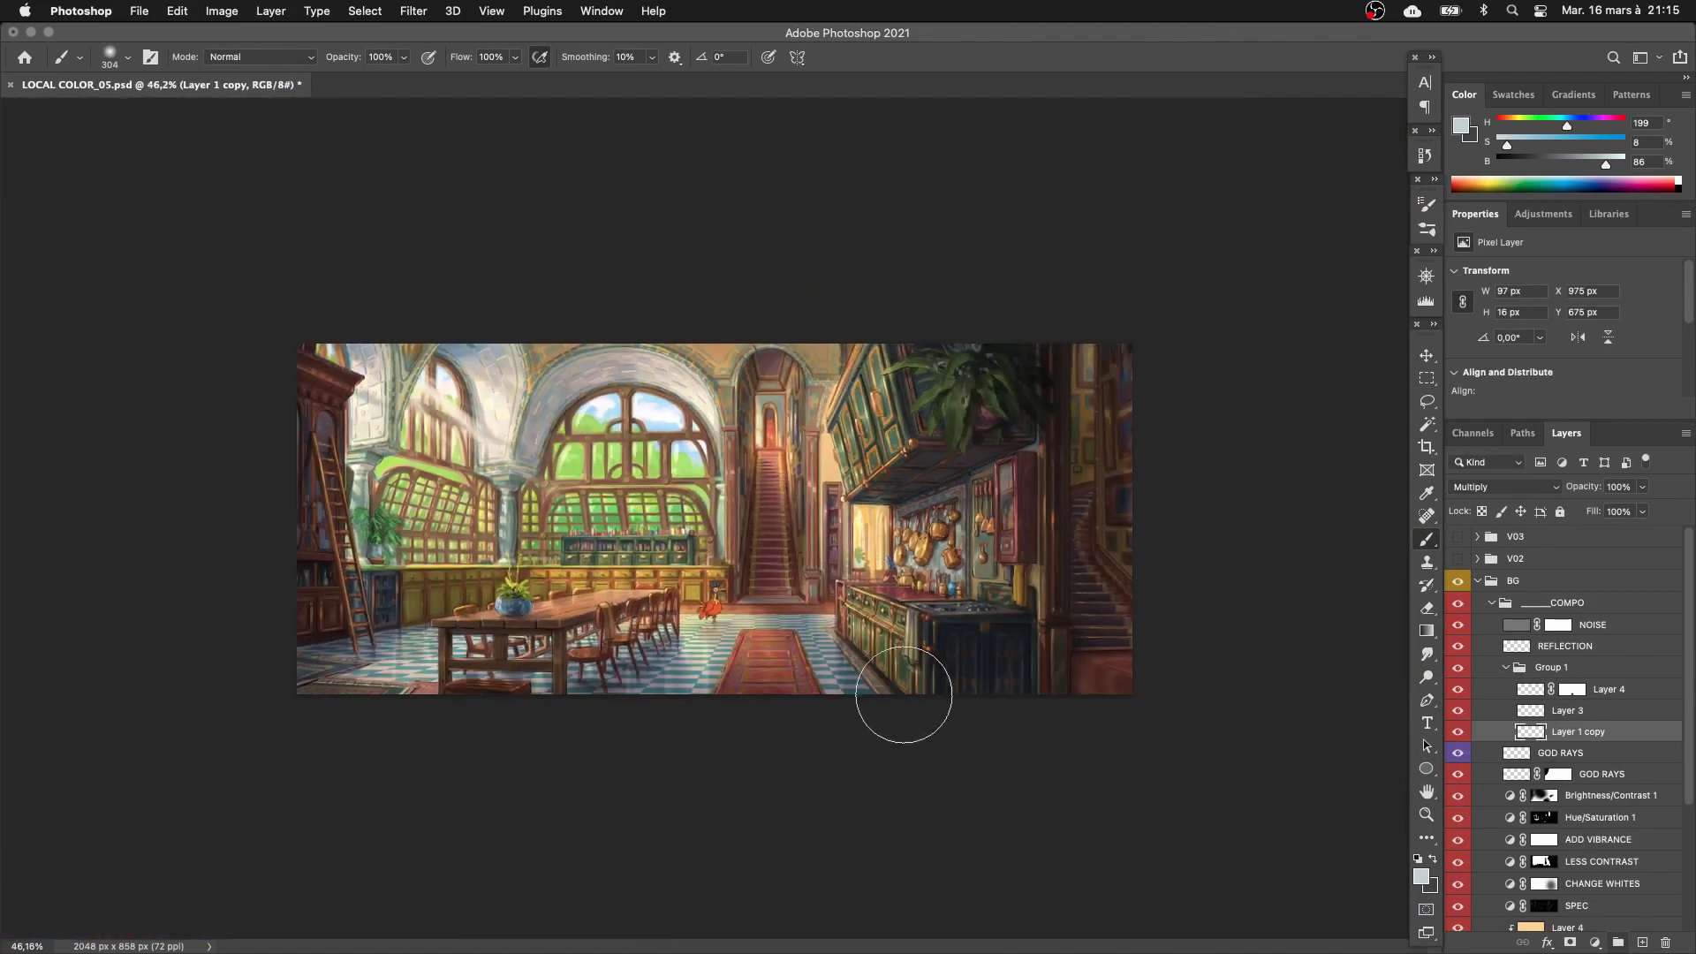
pyautogui.scroll(1, 851, 536)
pyautogui.scroll(2, 850, 536)
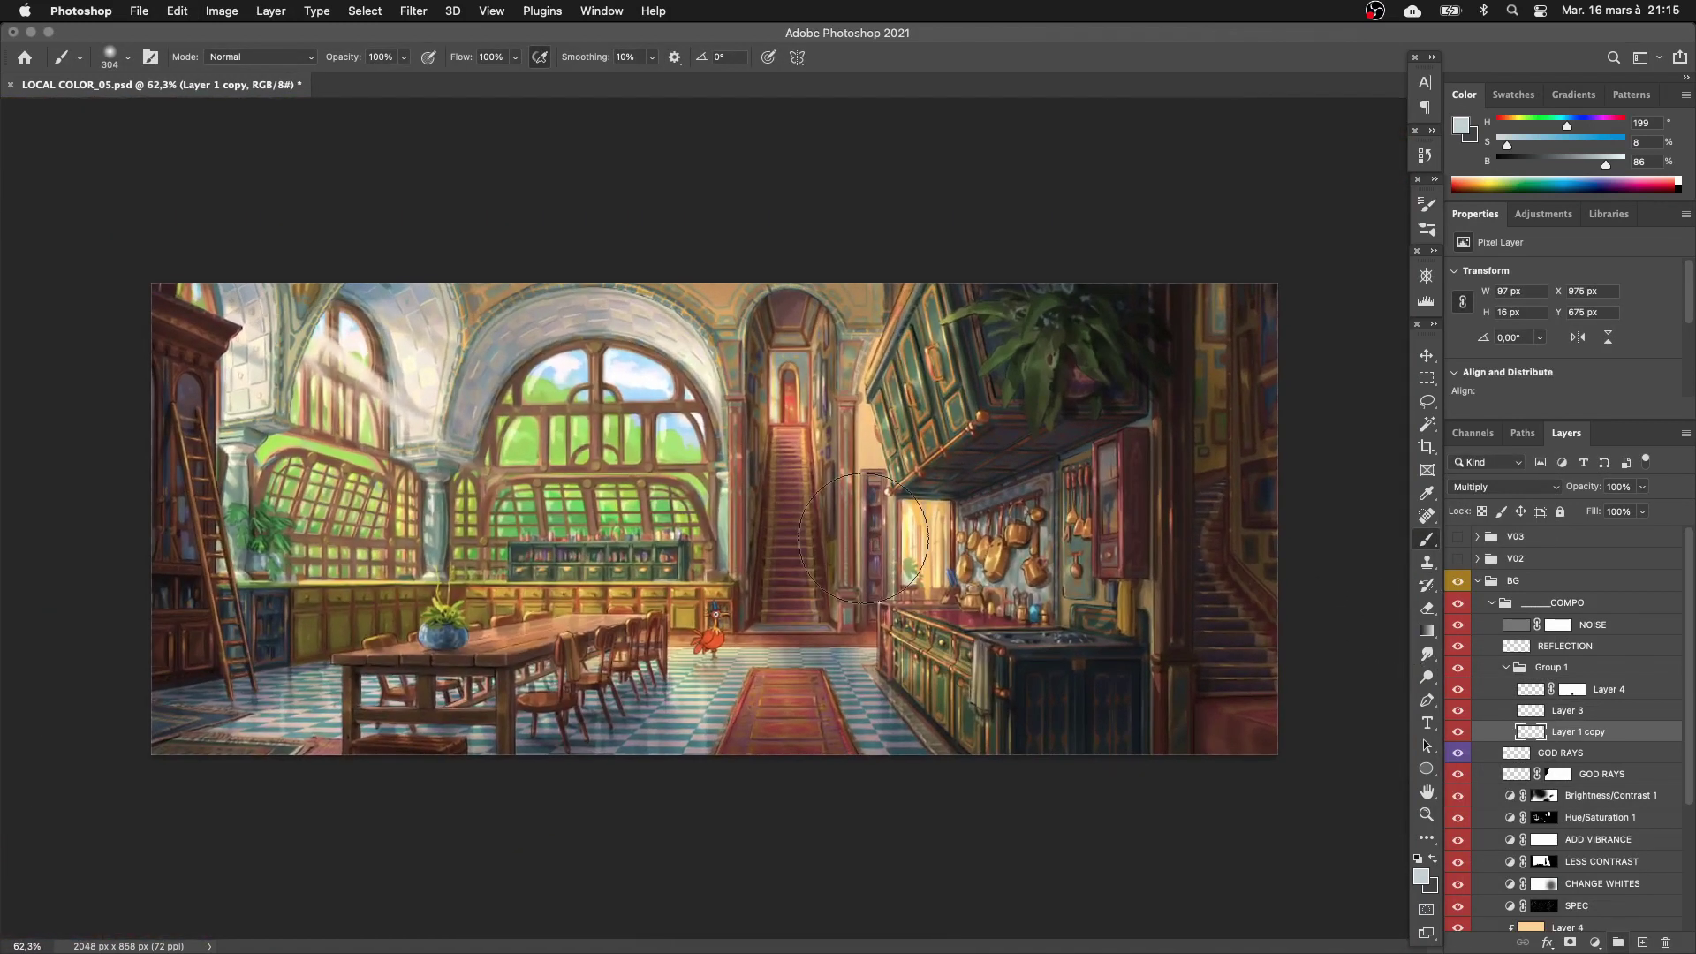